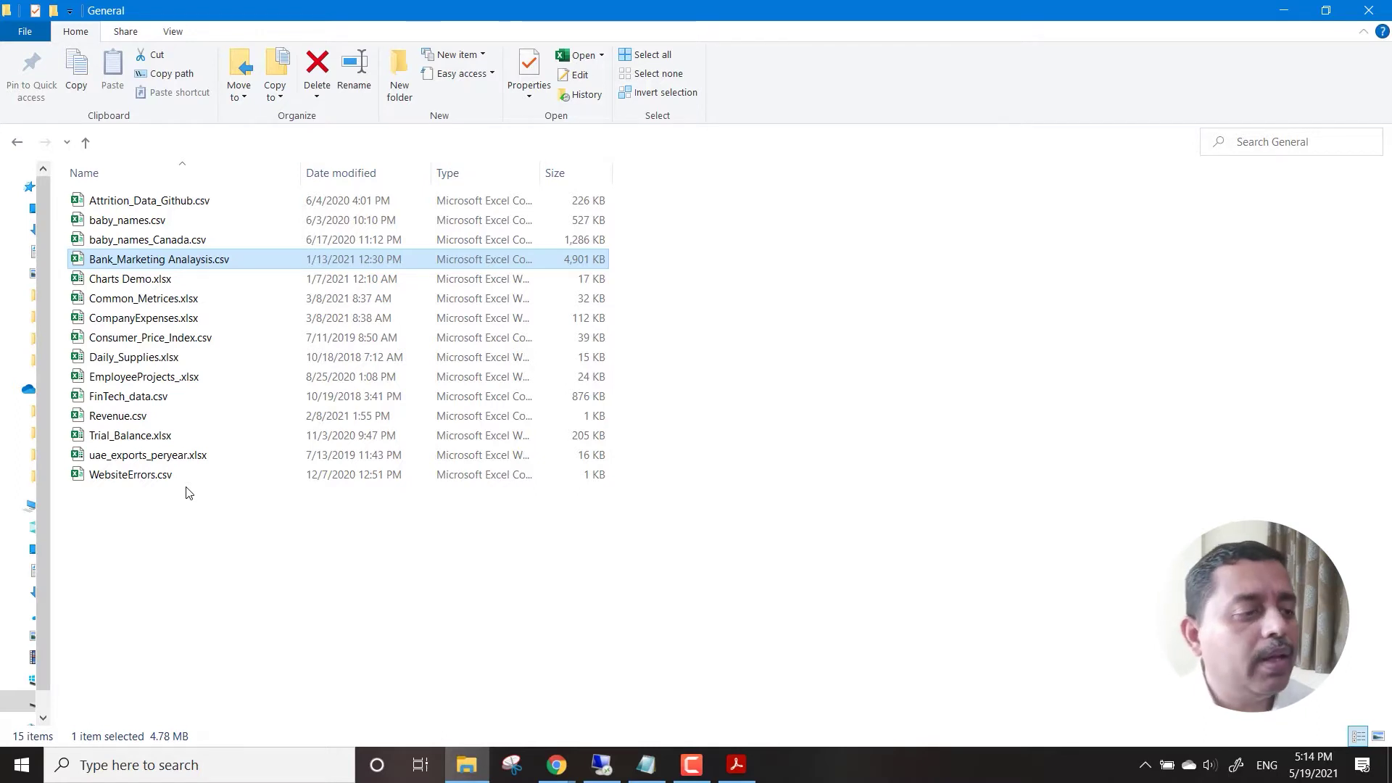
- Open Bank_Marketing Analaysis.csv from the General folder, inspect its first and last rows, and close it
double_click(196, 266)
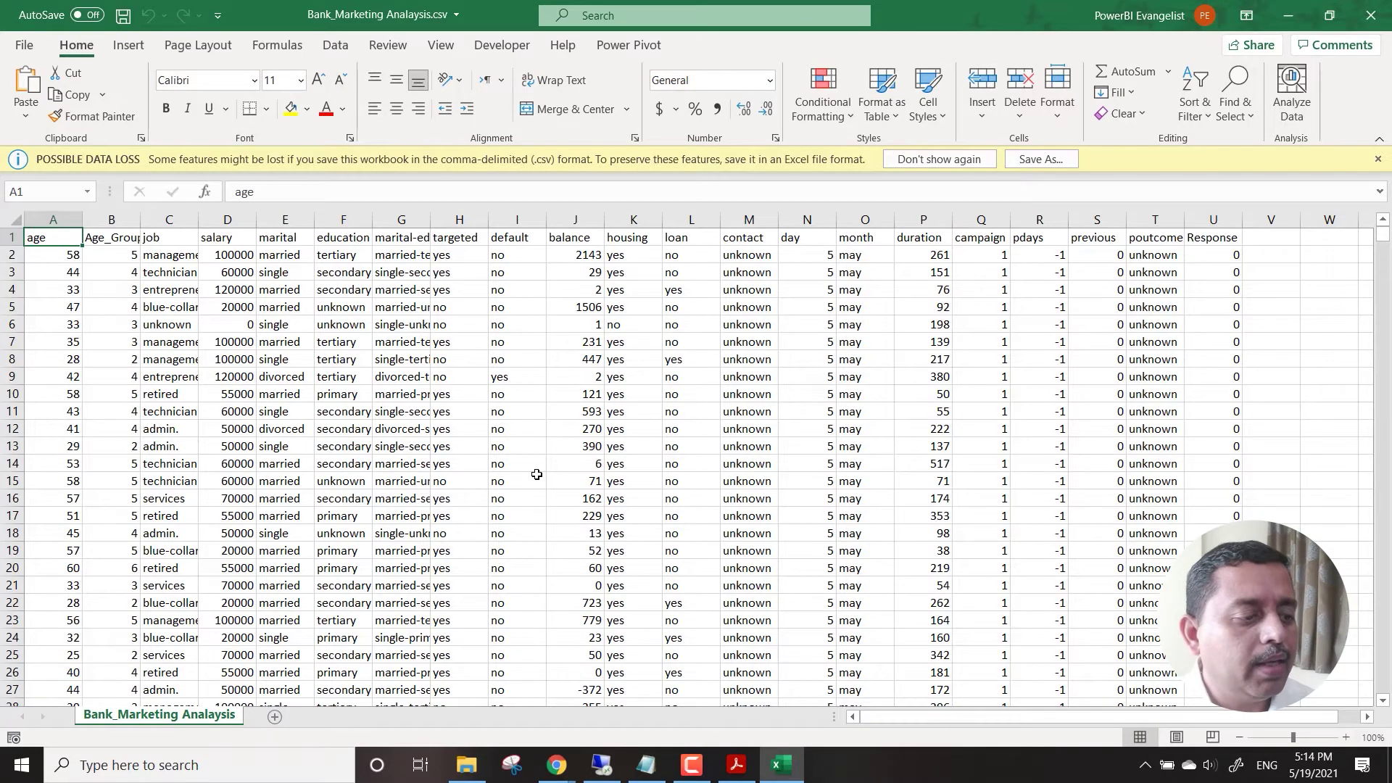
key(ctrl+Down)
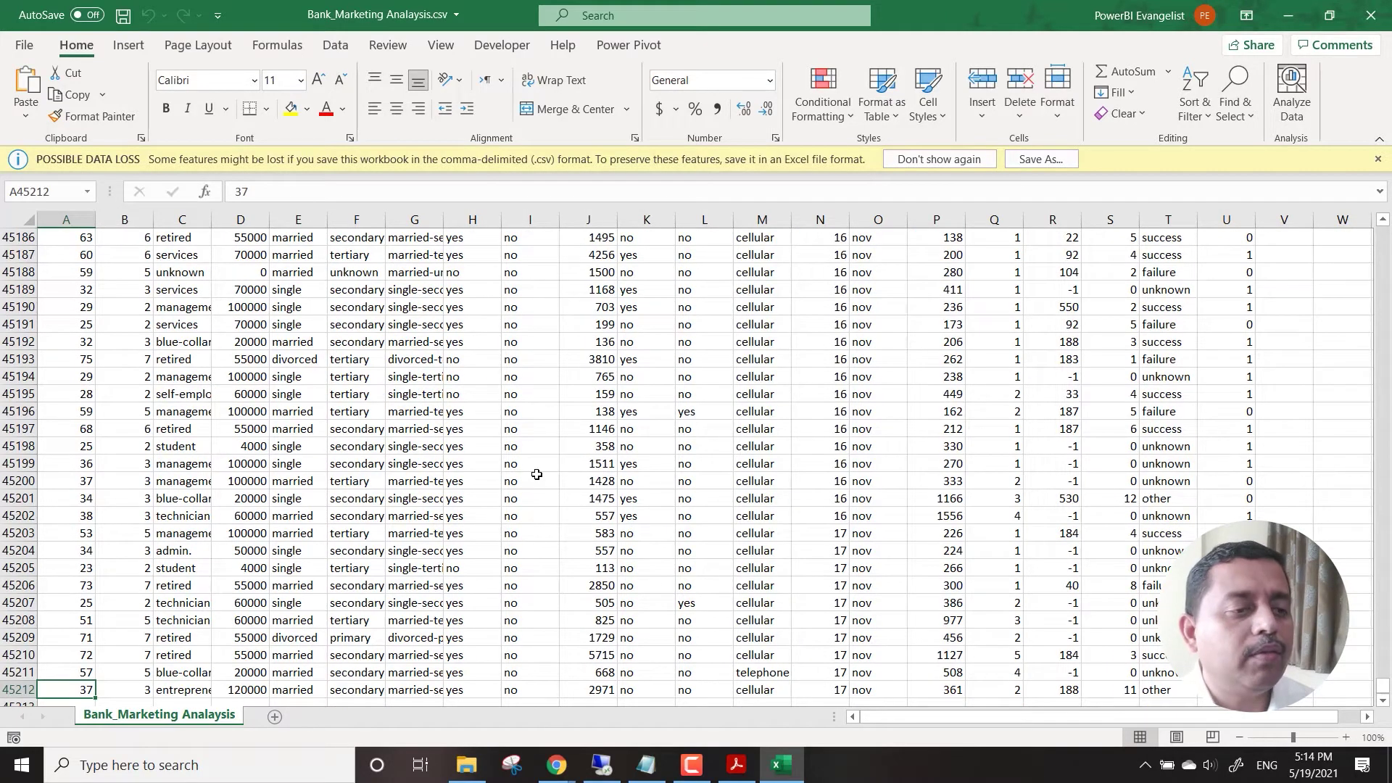
key(ctrl+Up)
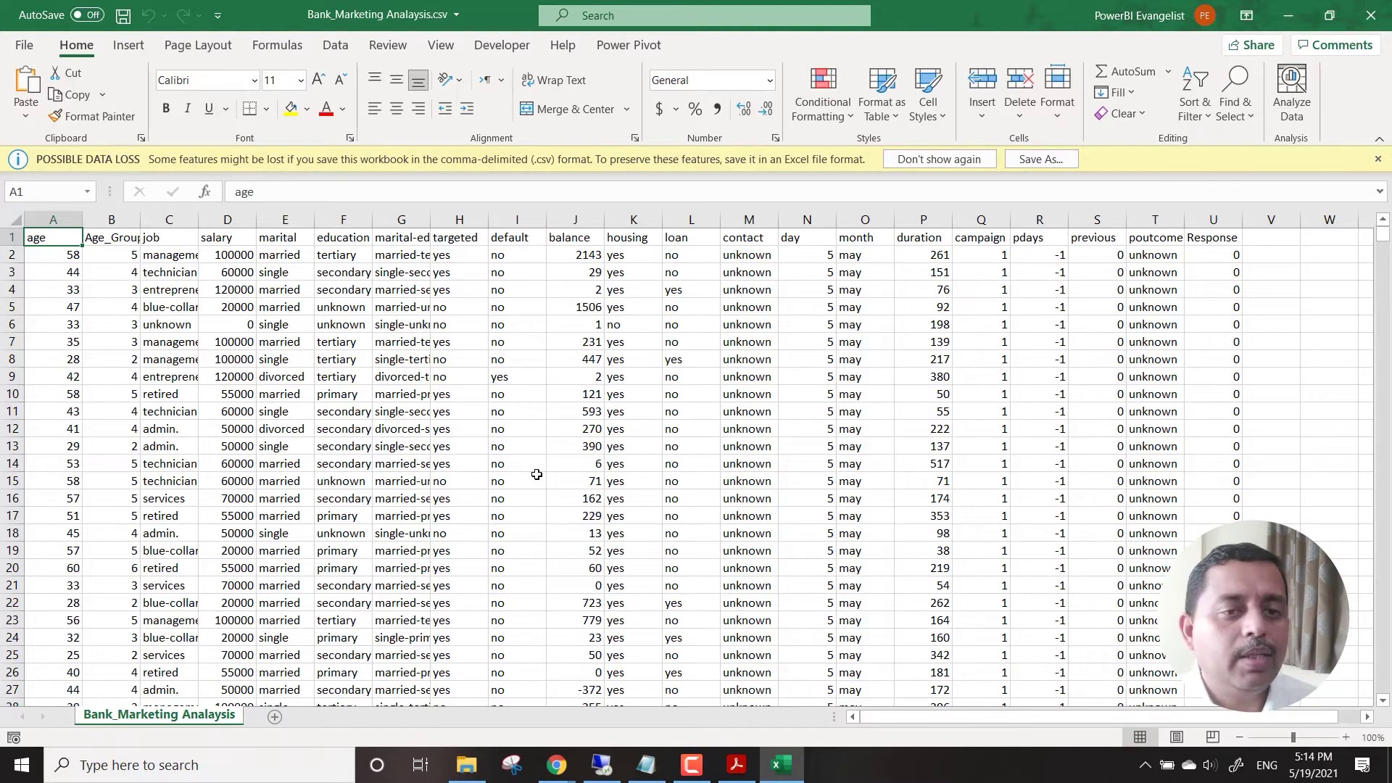
click(1368, 17)
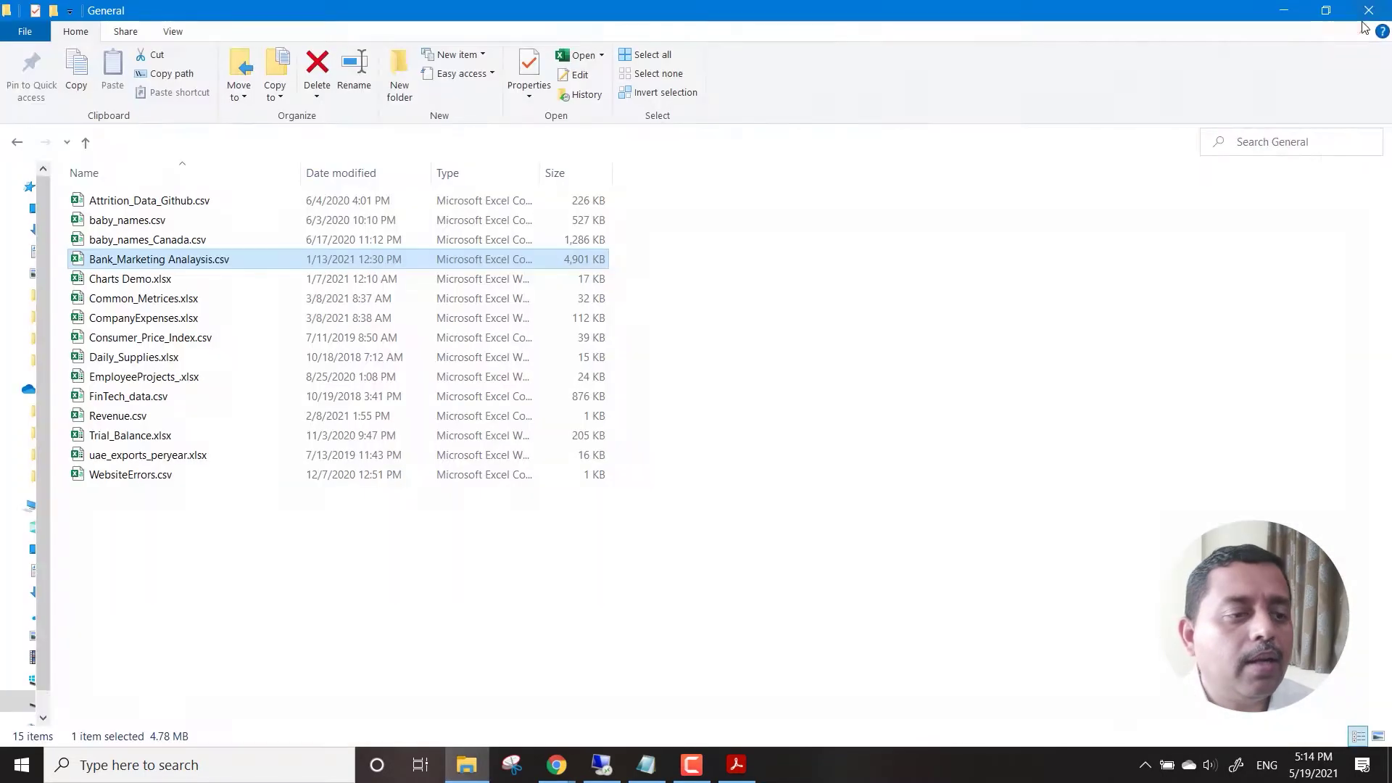
click(816, 359)
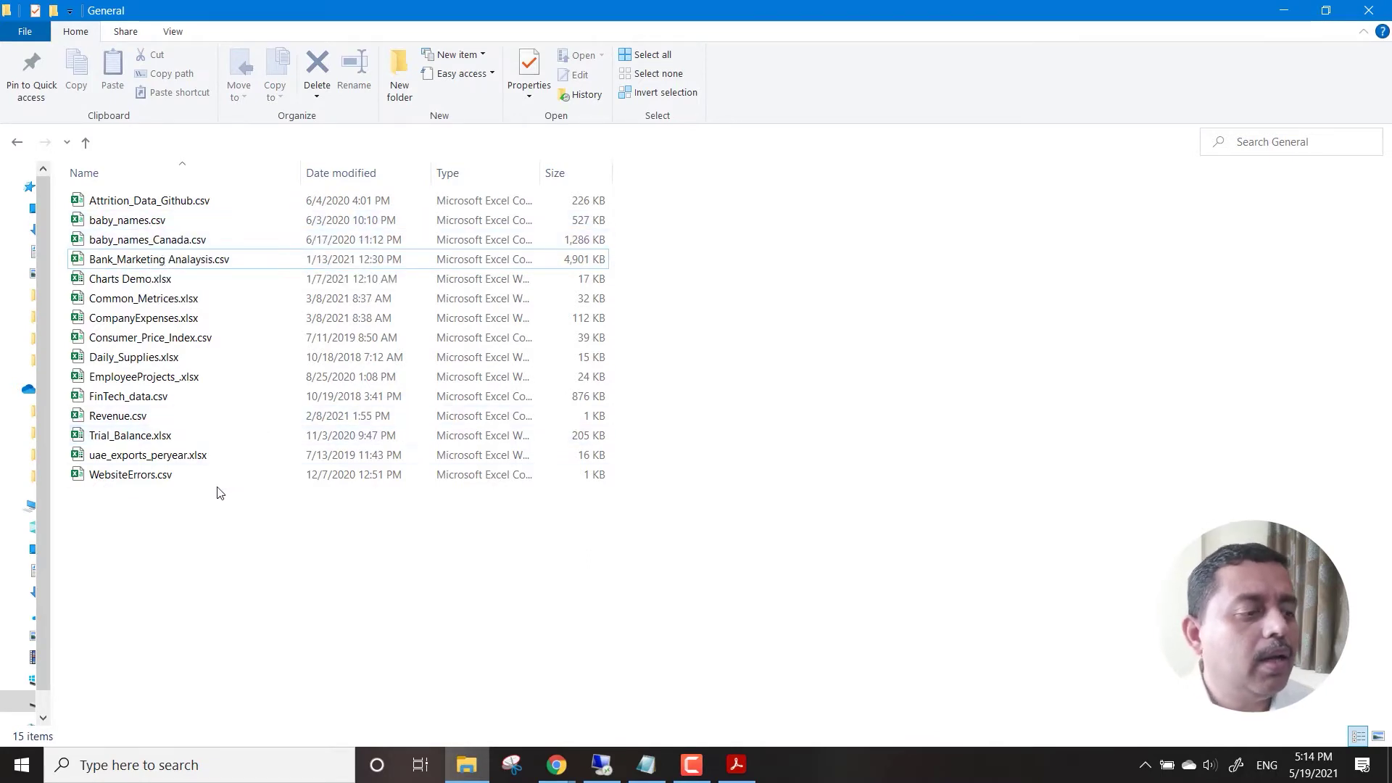
- Open Trial_Balance.xlsx from the General folder, examine the monthly trial balance layout, and close the workbook
click(204, 339)
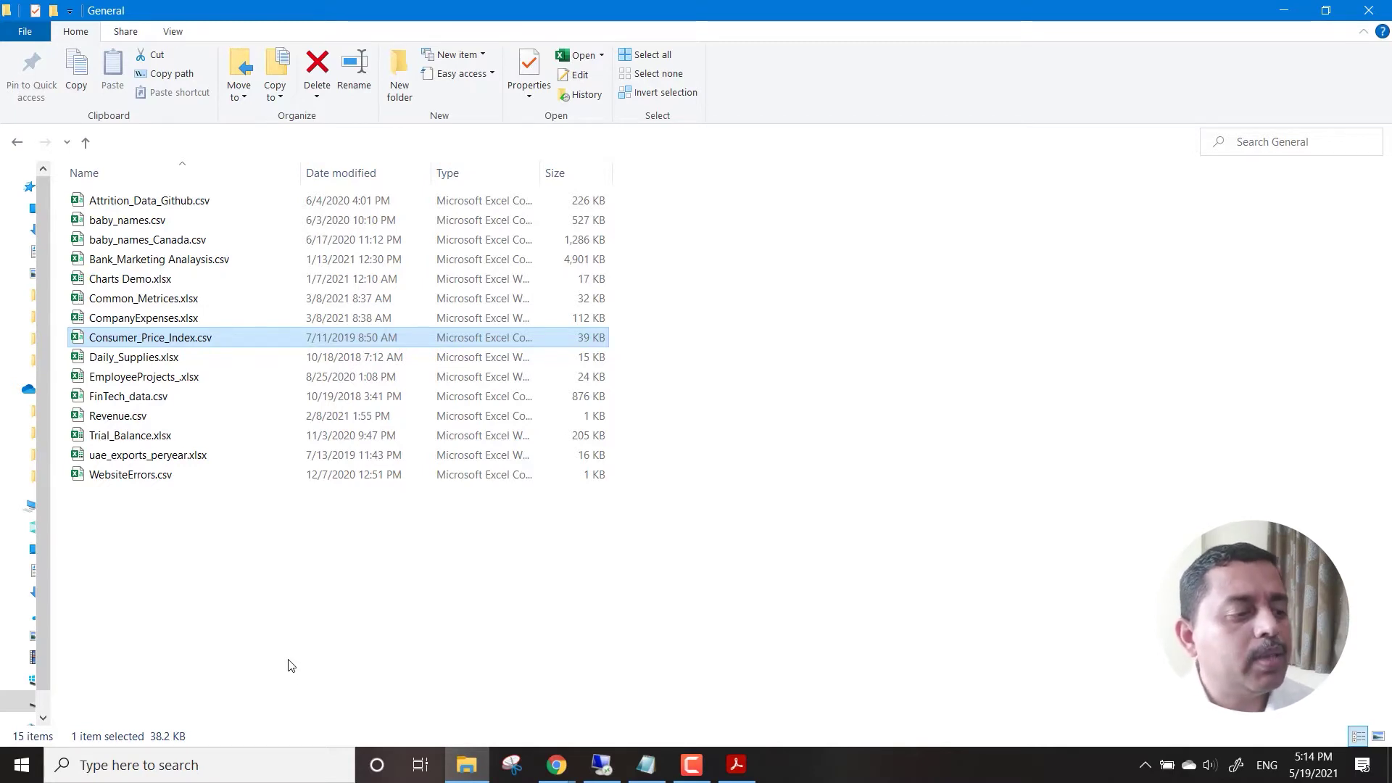
click(133, 436)
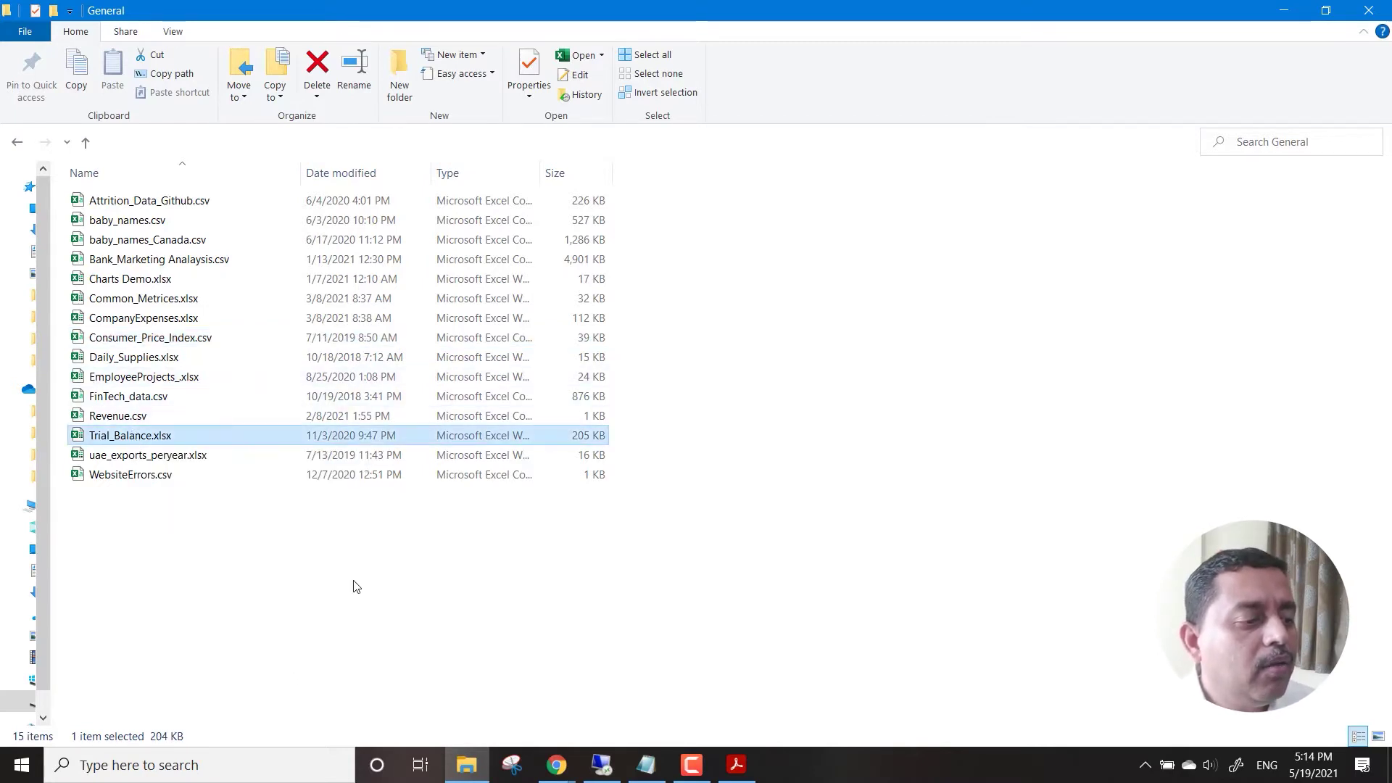
double_click(154, 438)
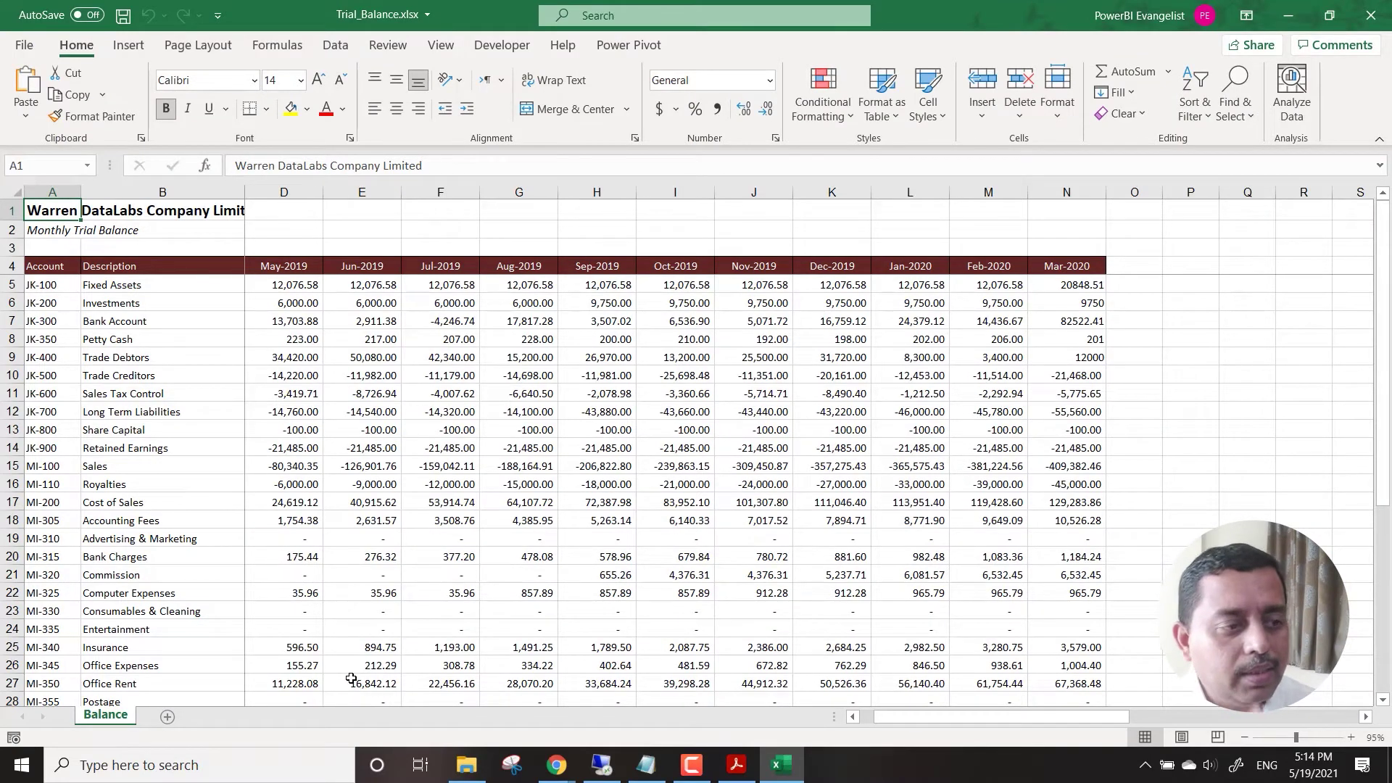
click(1371, 15)
click(844, 465)
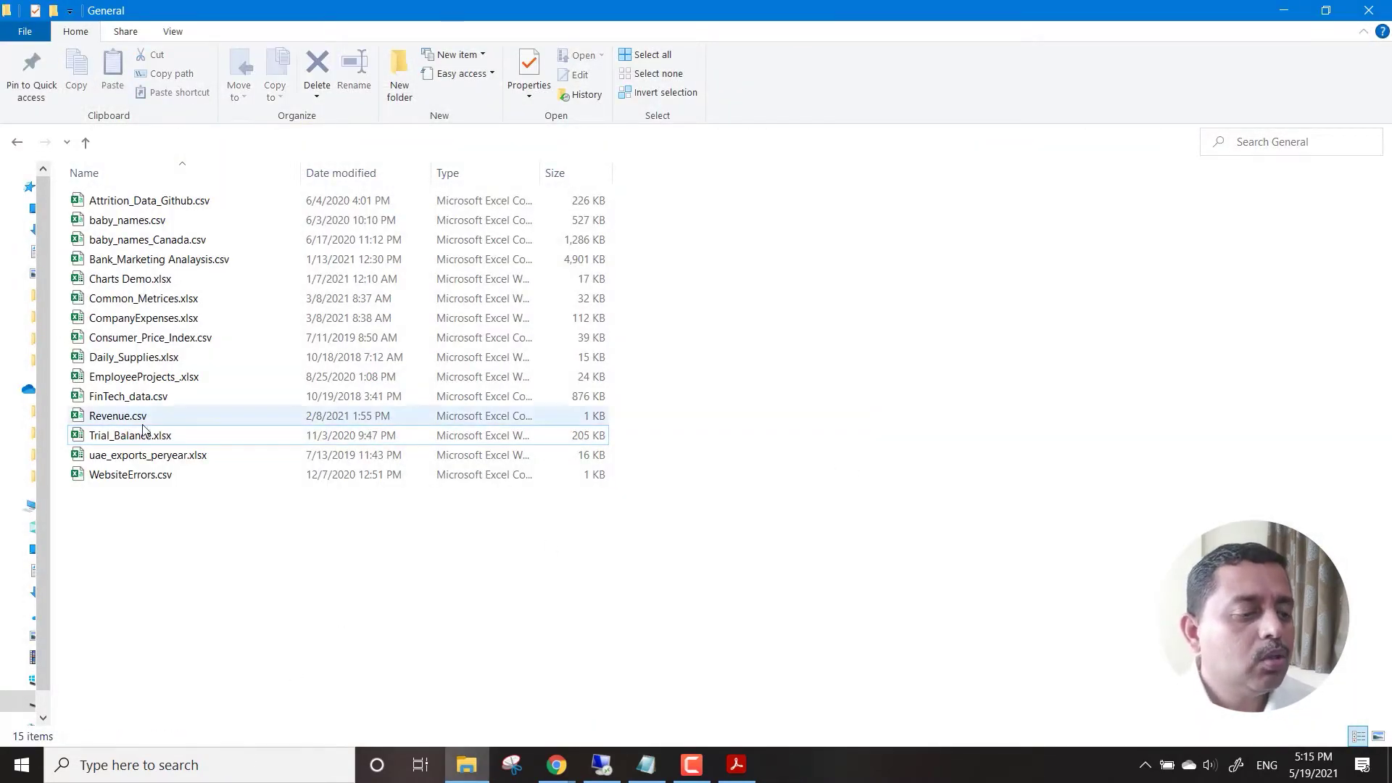
- Reopen Trial_Balance.xlsx in Excel and start a blank report in Power BI Desktop
double_click(161, 438)
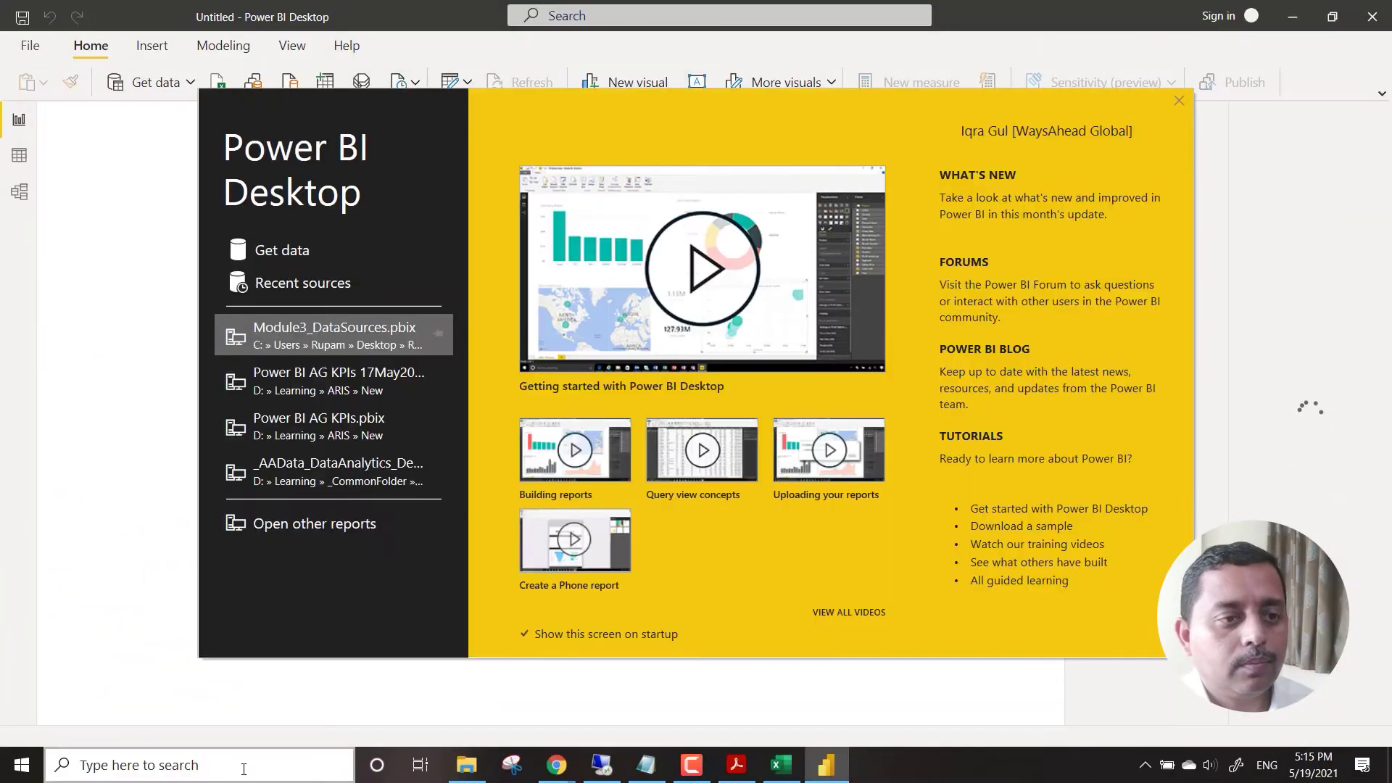
click(280, 700)
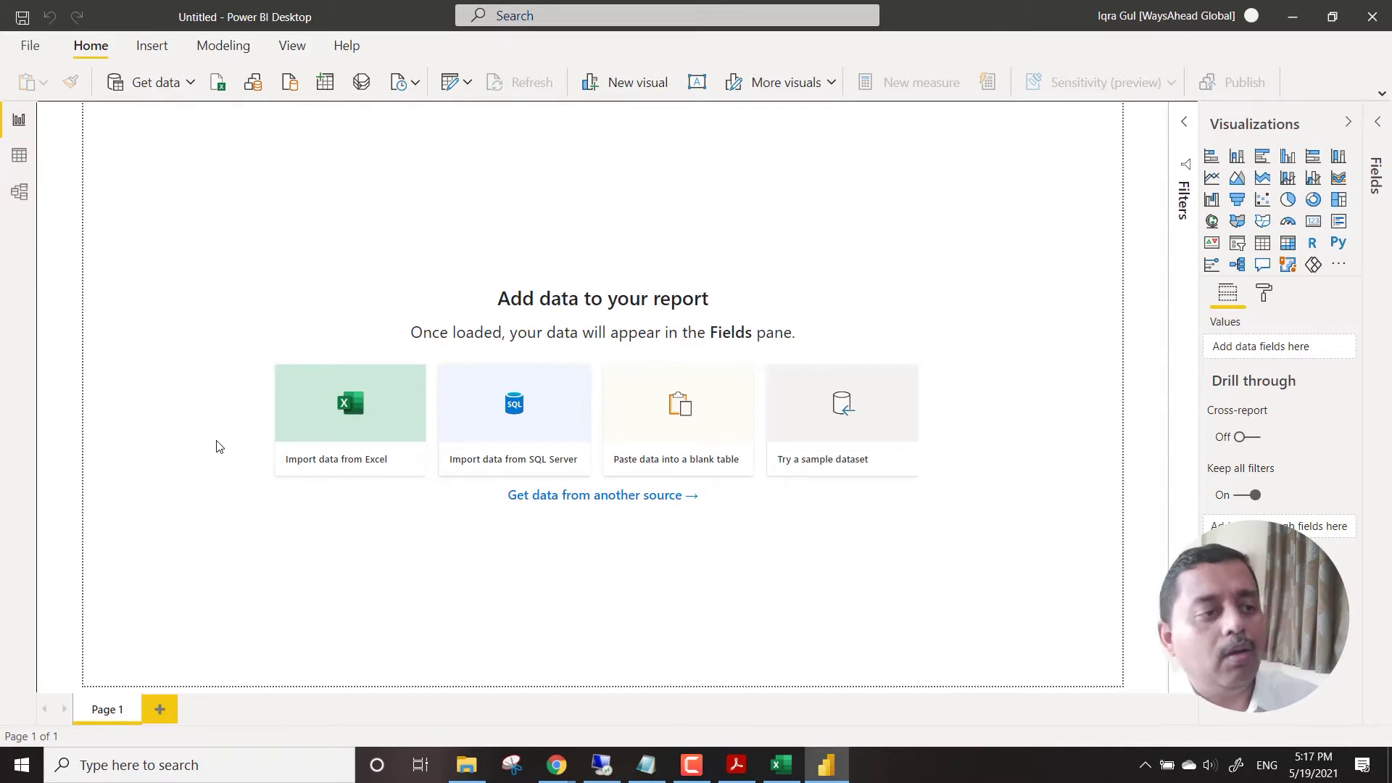
click(191, 86)
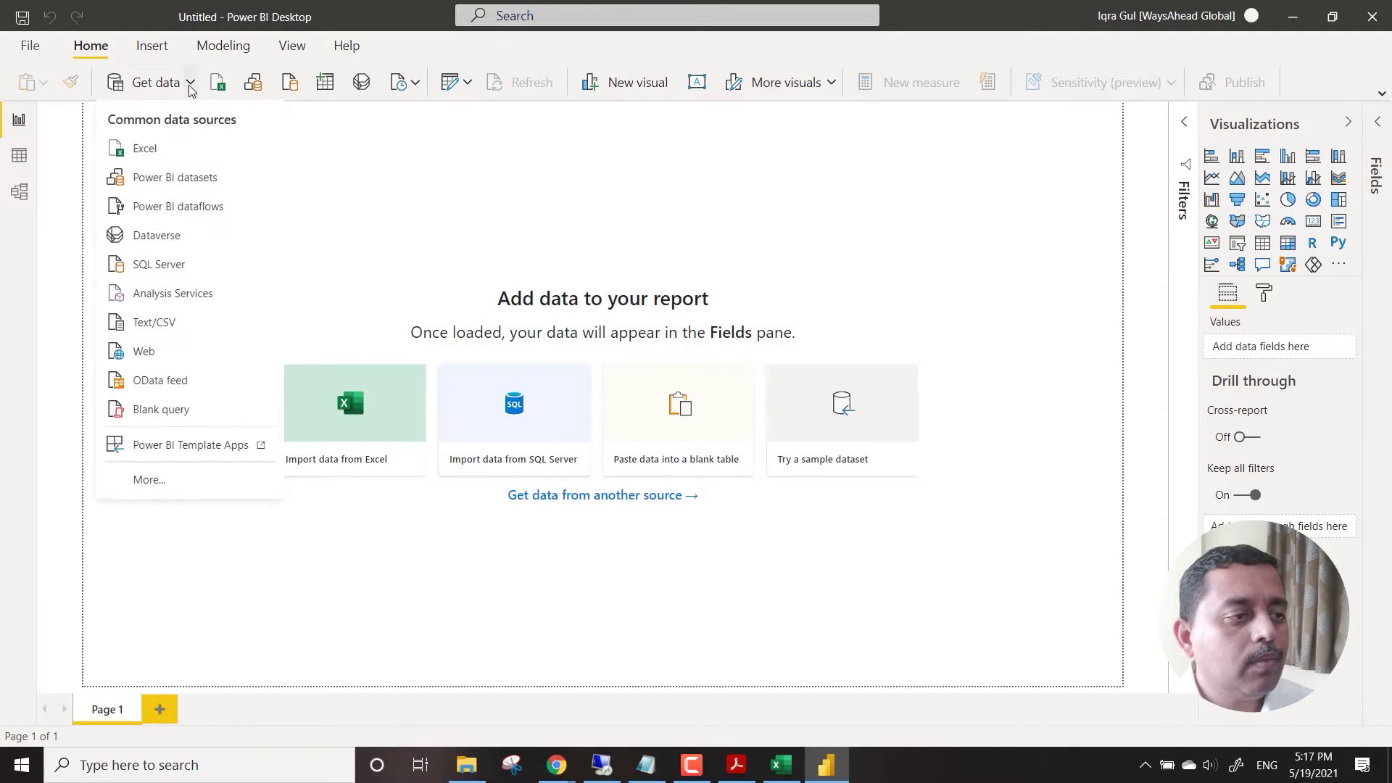
click(176, 322)
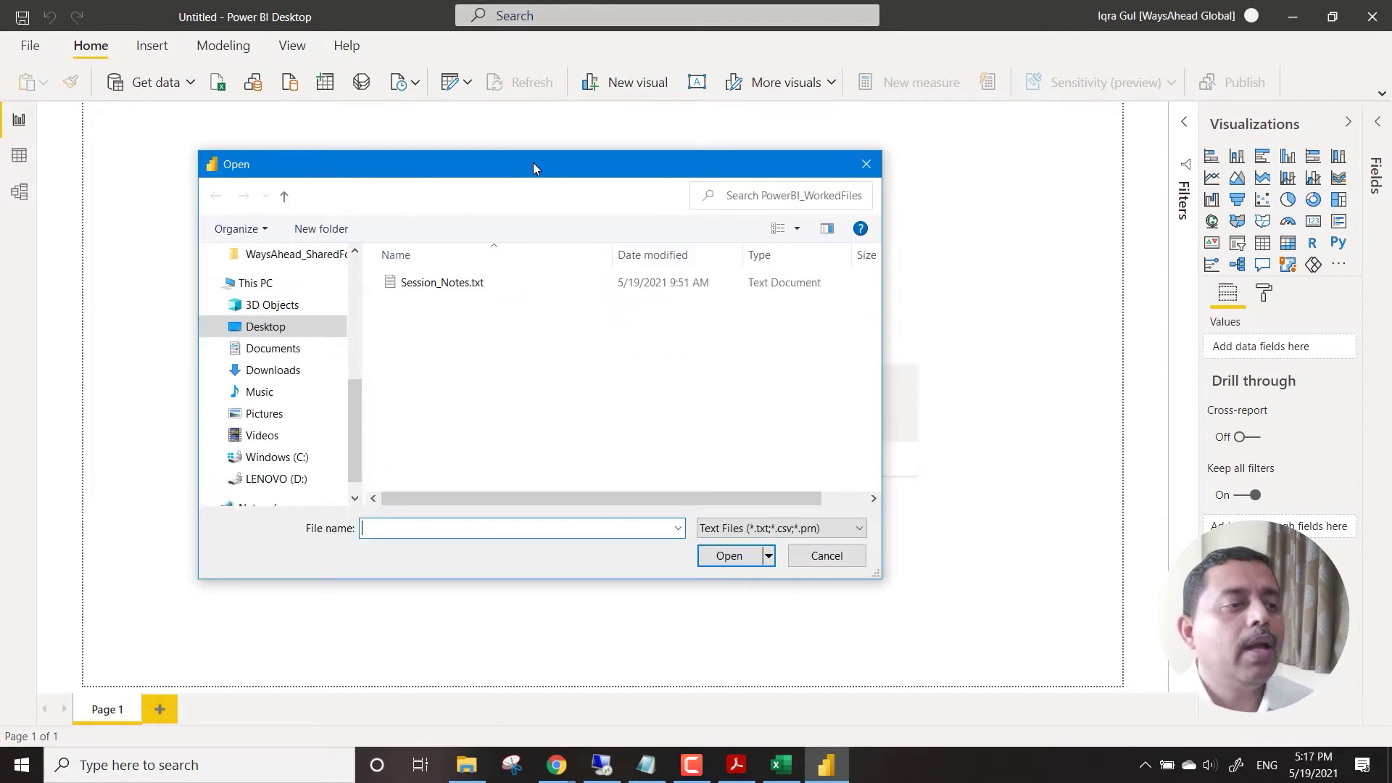
key(alt+Up)
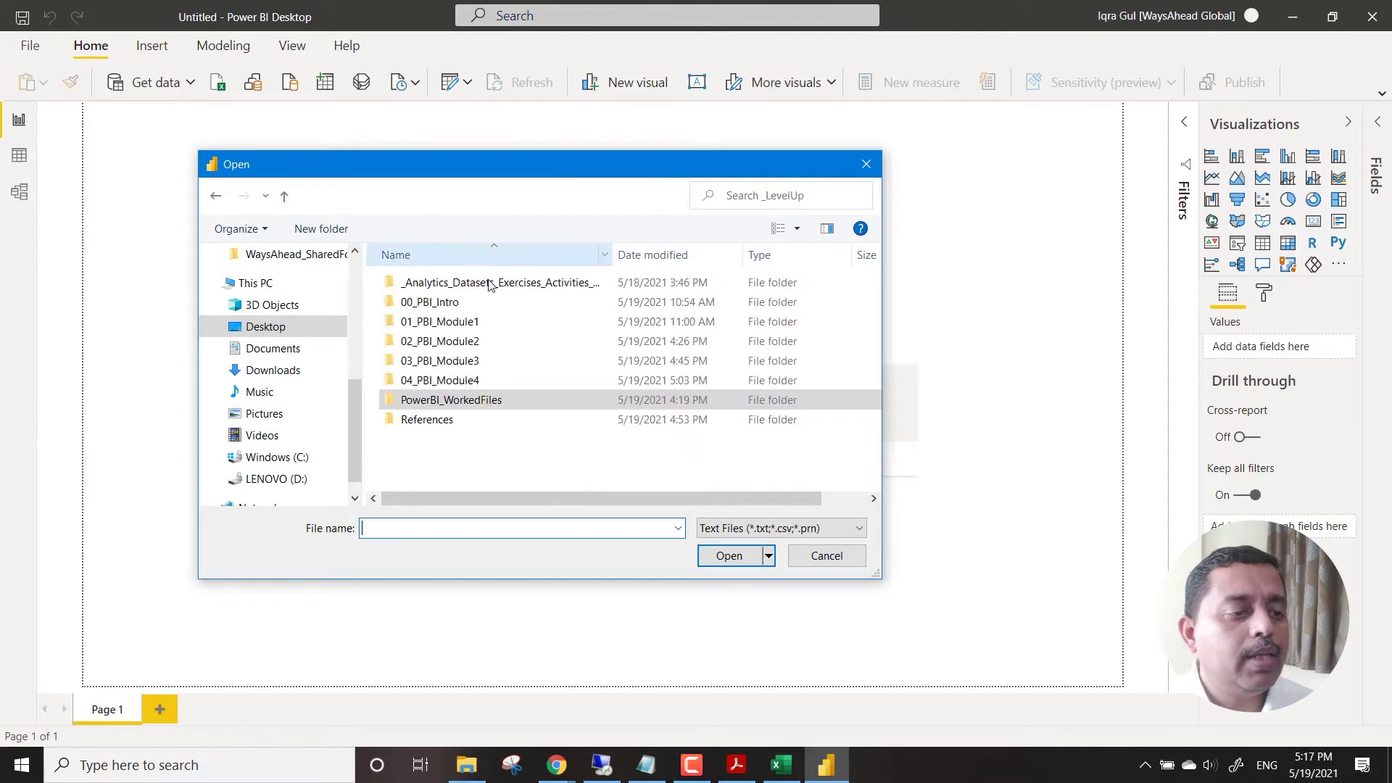
double_click(495, 282)
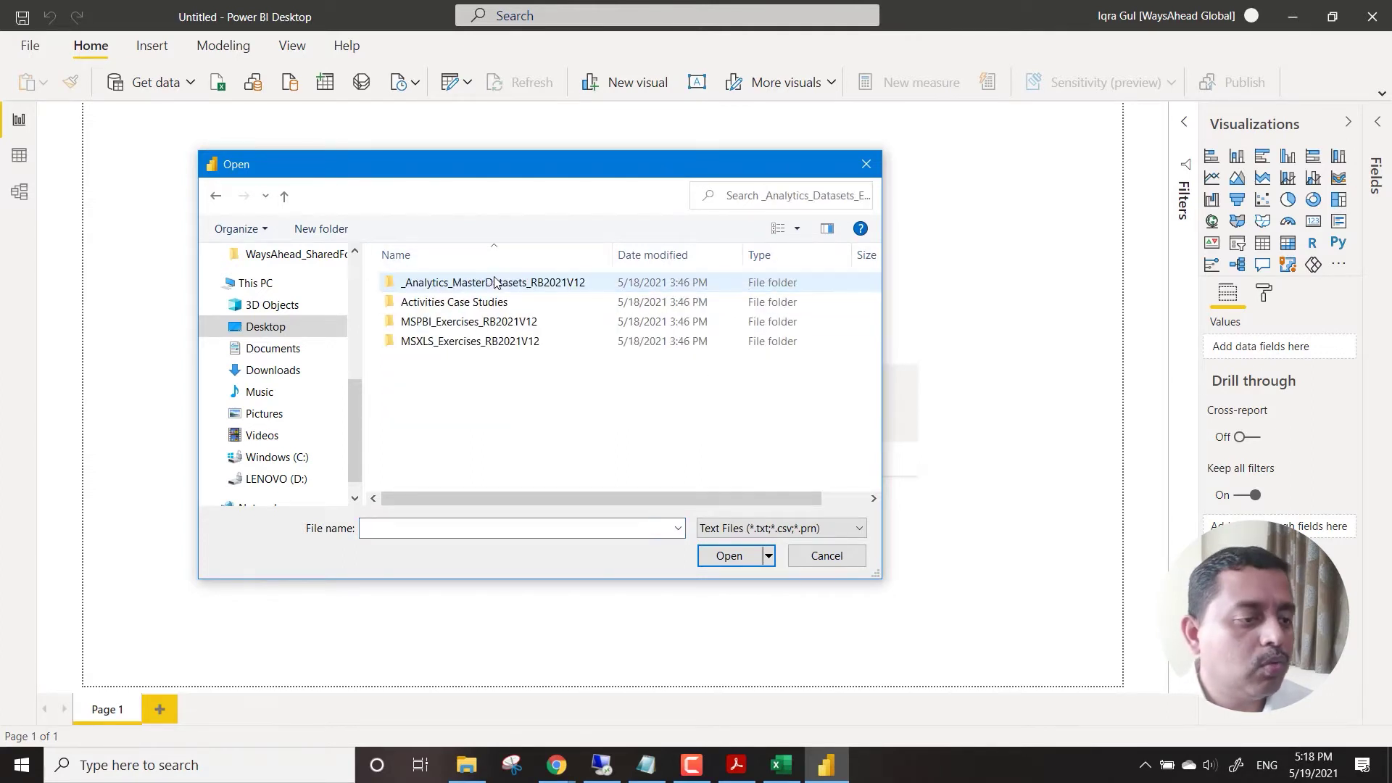
double_click(496, 283)
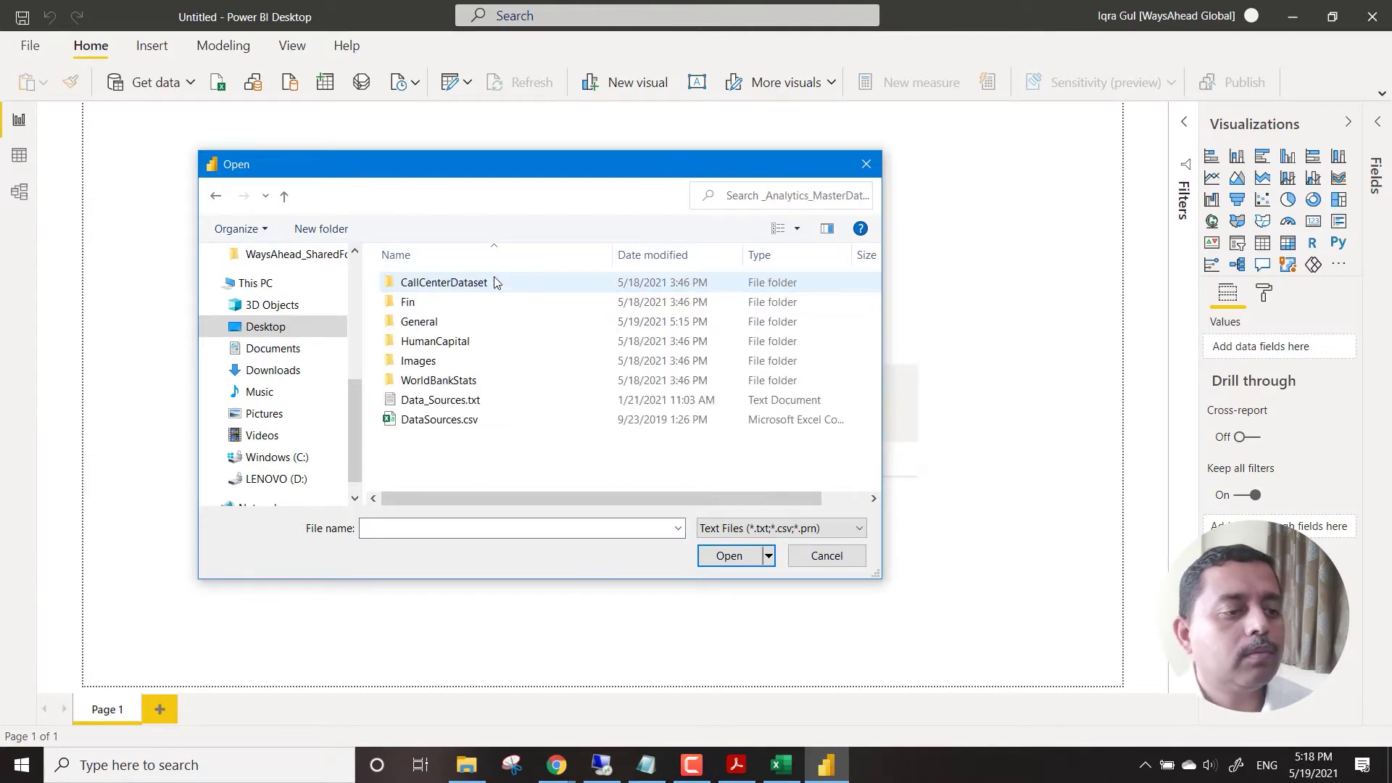
click(472, 323)
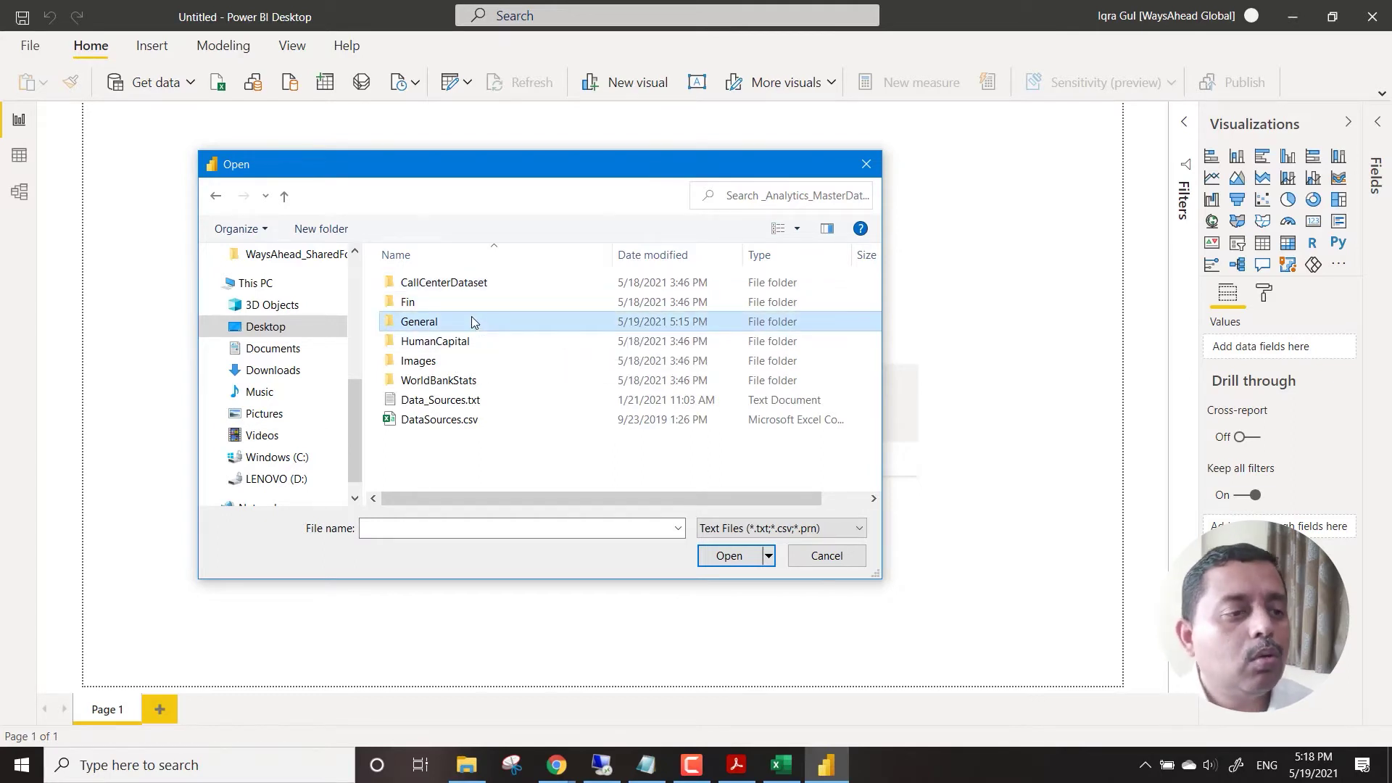
drag(491, 158, 534, 195)
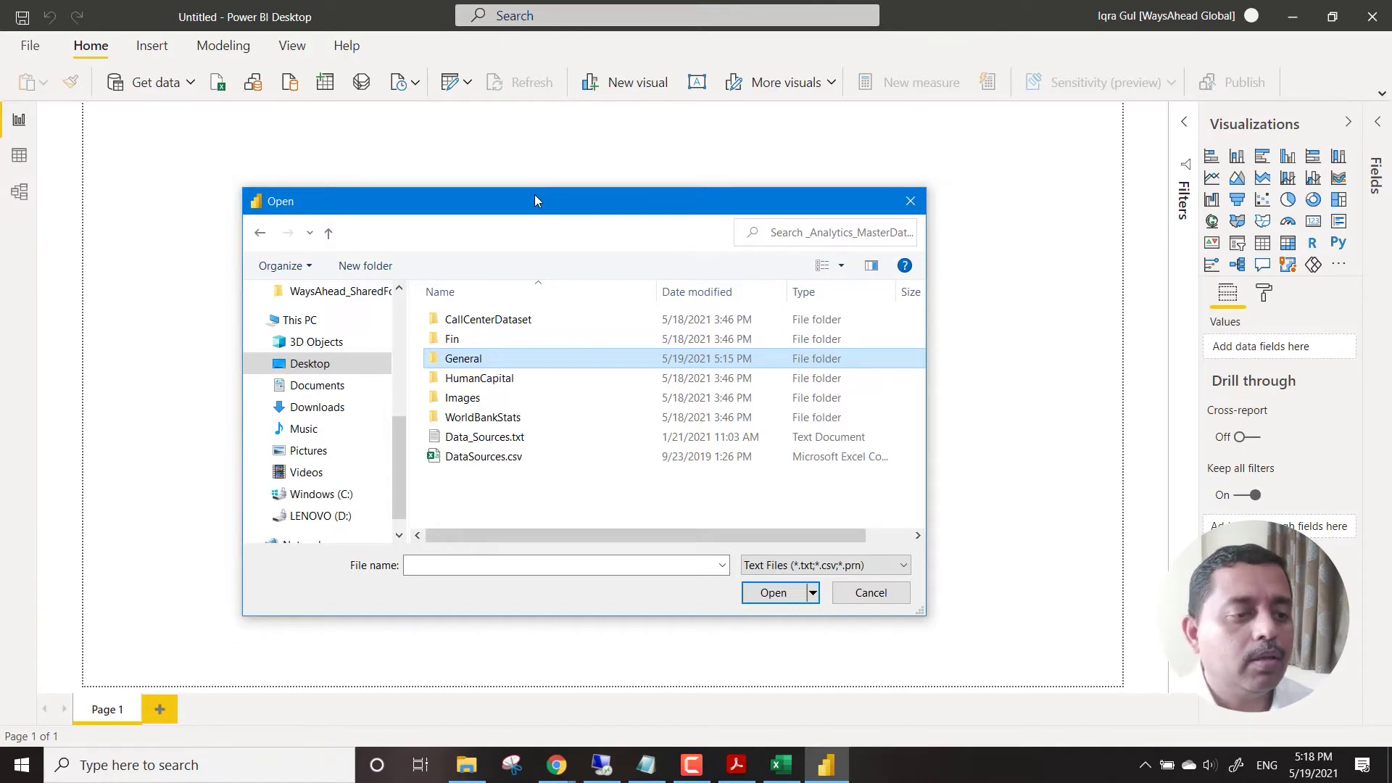
double_click(512, 356)
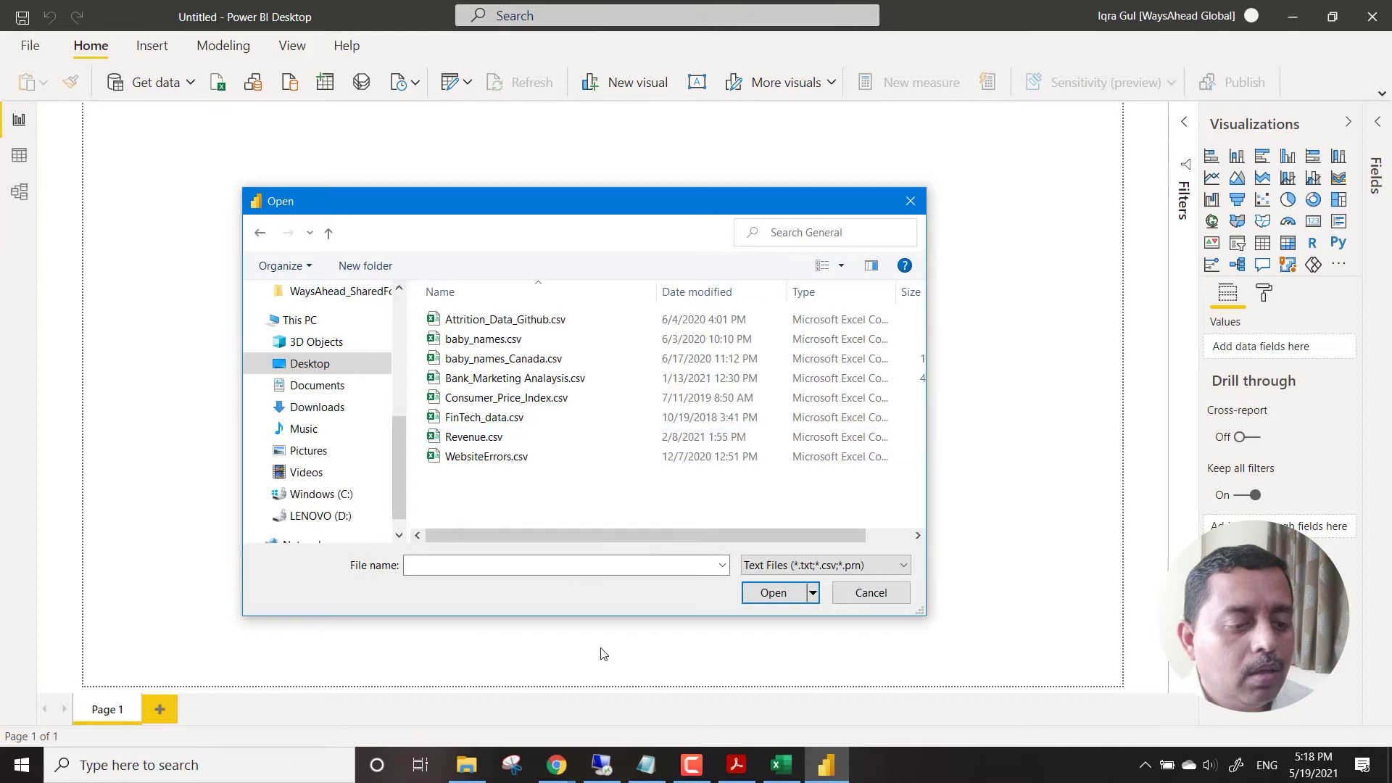
click(793, 770)
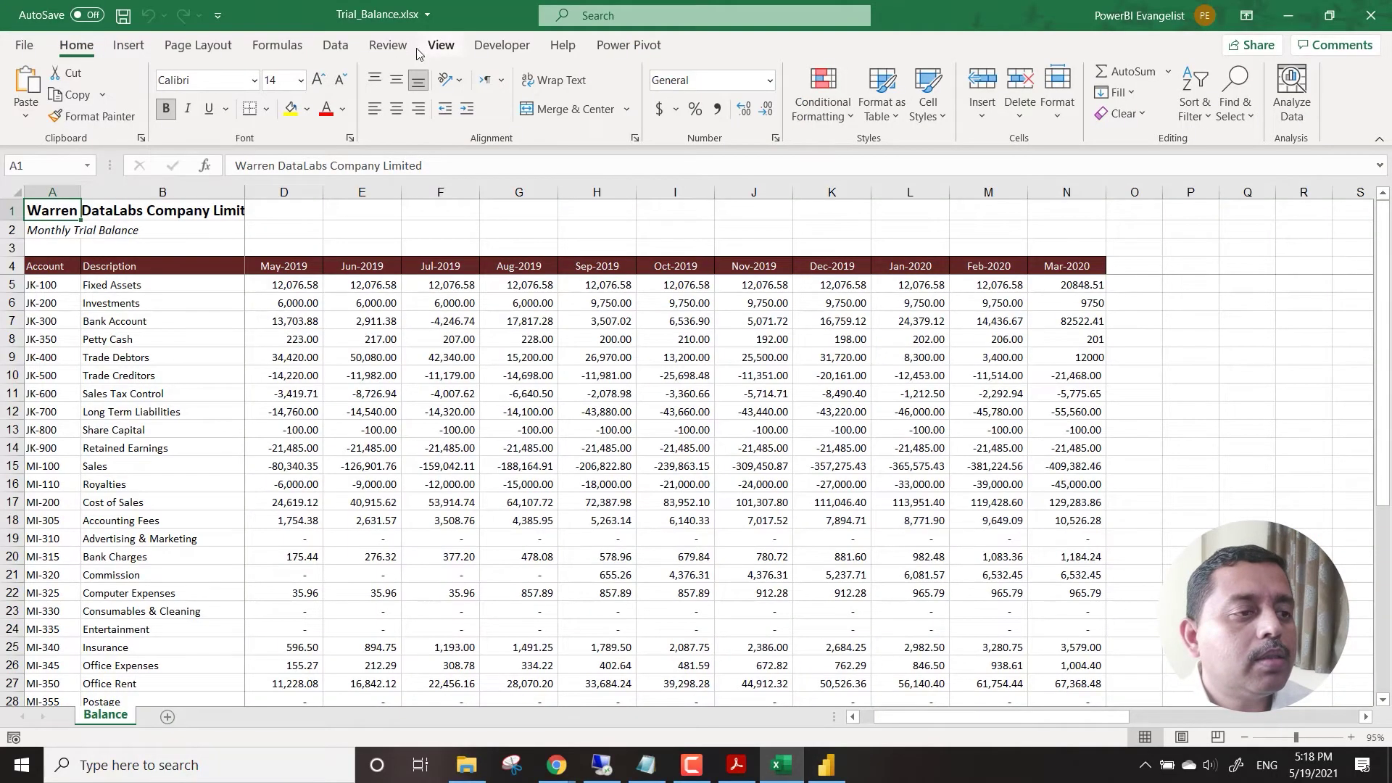
click(823, 767)
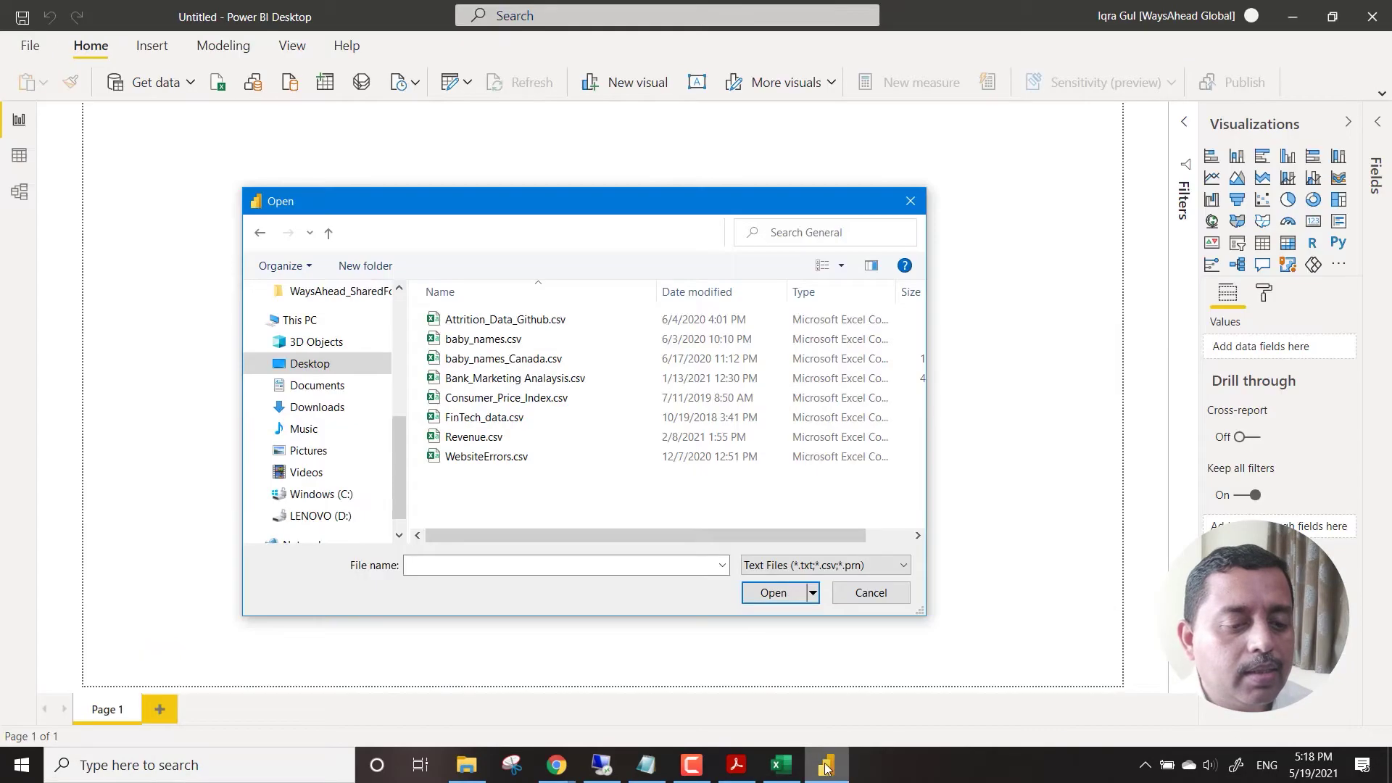
click(874, 593)
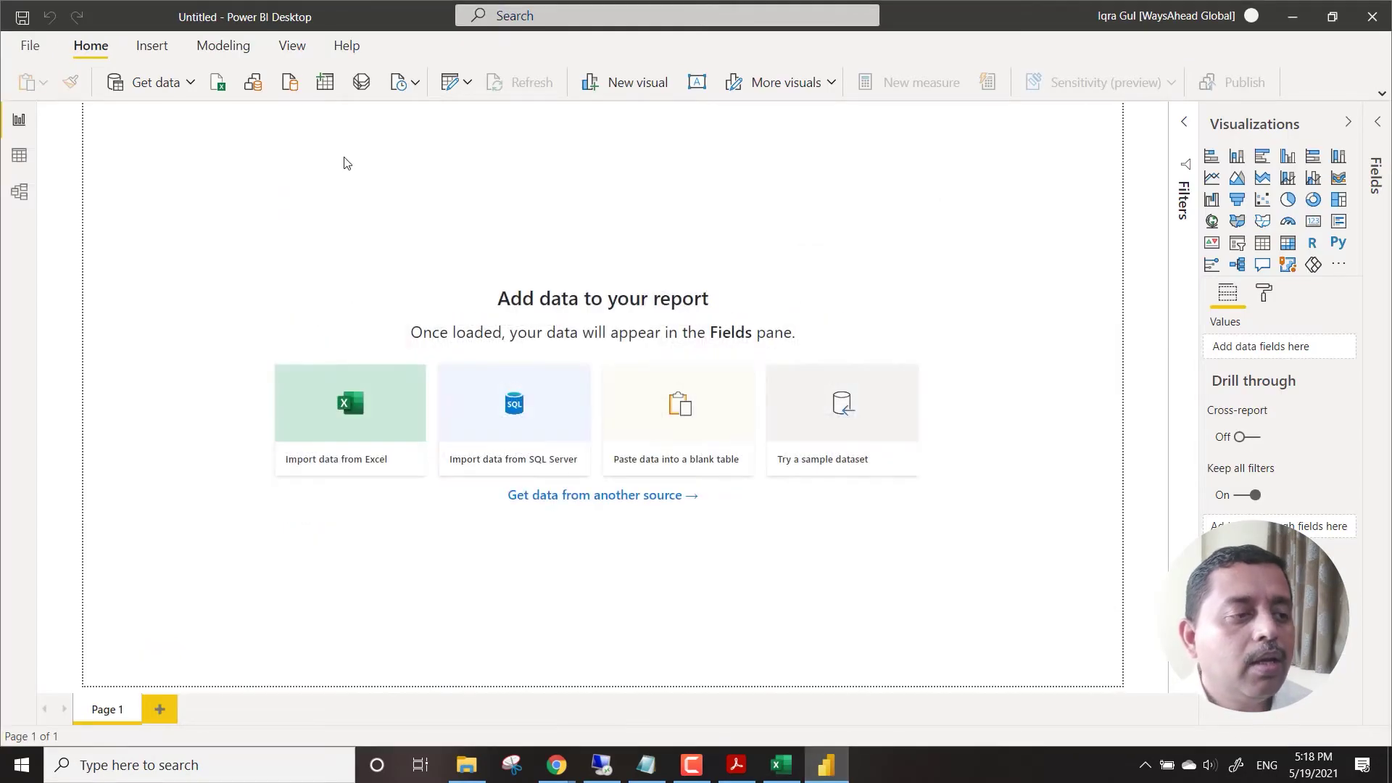
- Connect to the Excel workbook Trial_Balance.xlsx in the General folder of the analytics master datasets
click(217, 83)
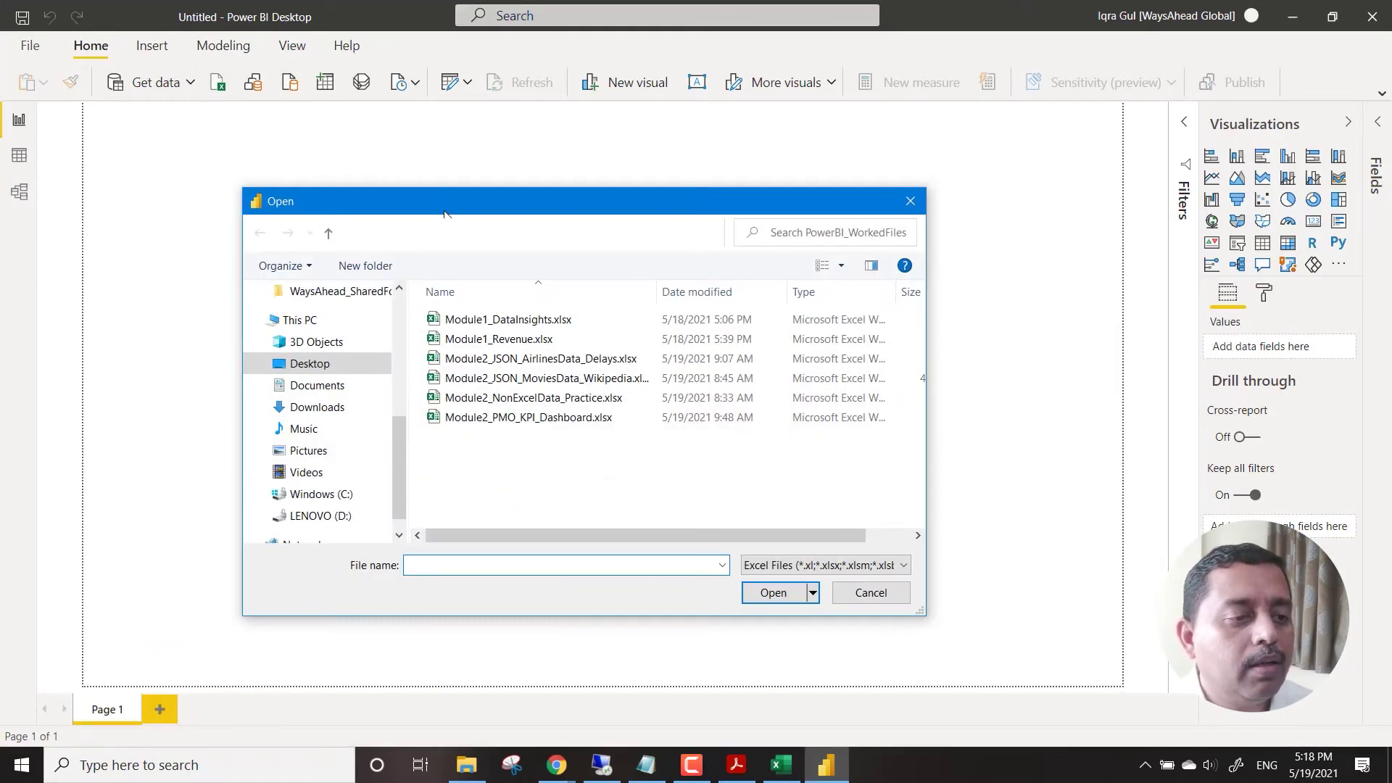
click(329, 233)
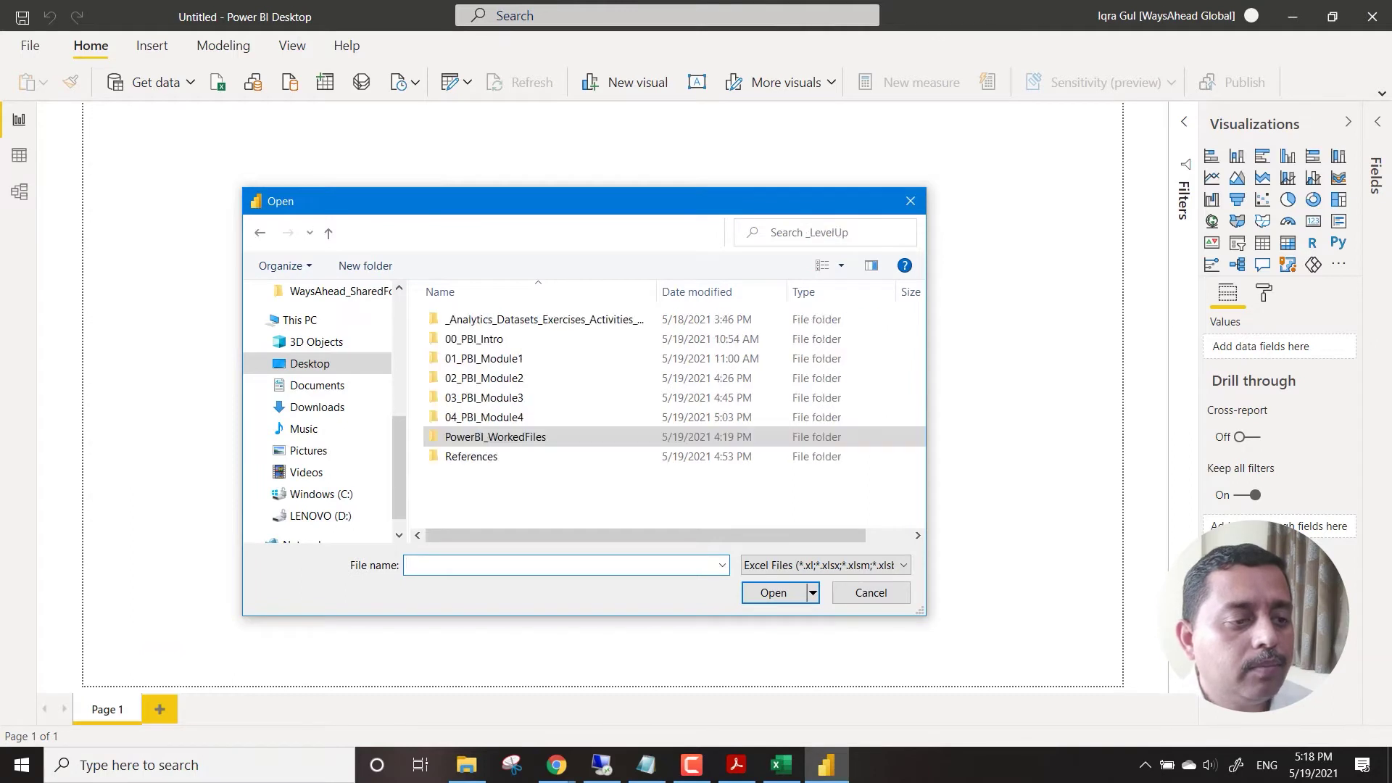
double_click(511, 323)
double_click(511, 323)
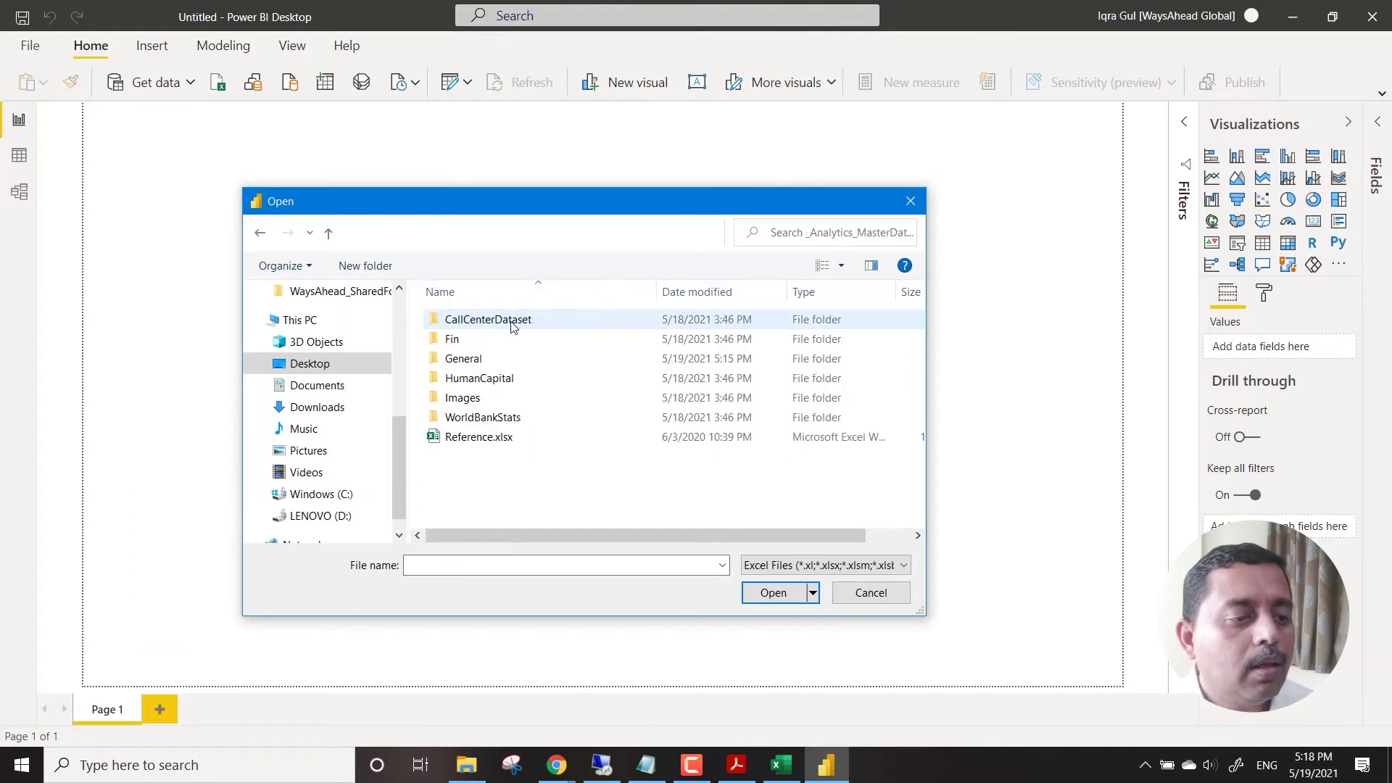
double_click(488, 360)
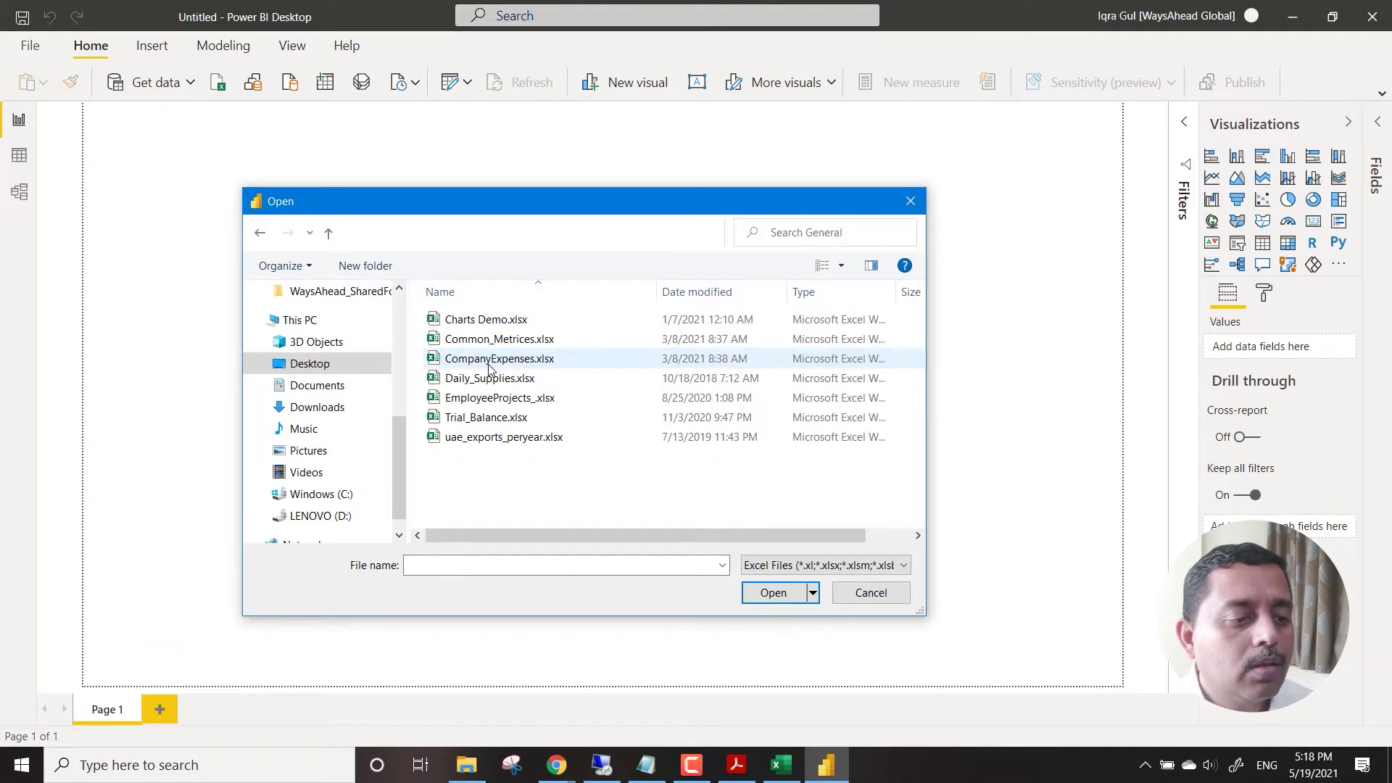
click(515, 419)
click(789, 595)
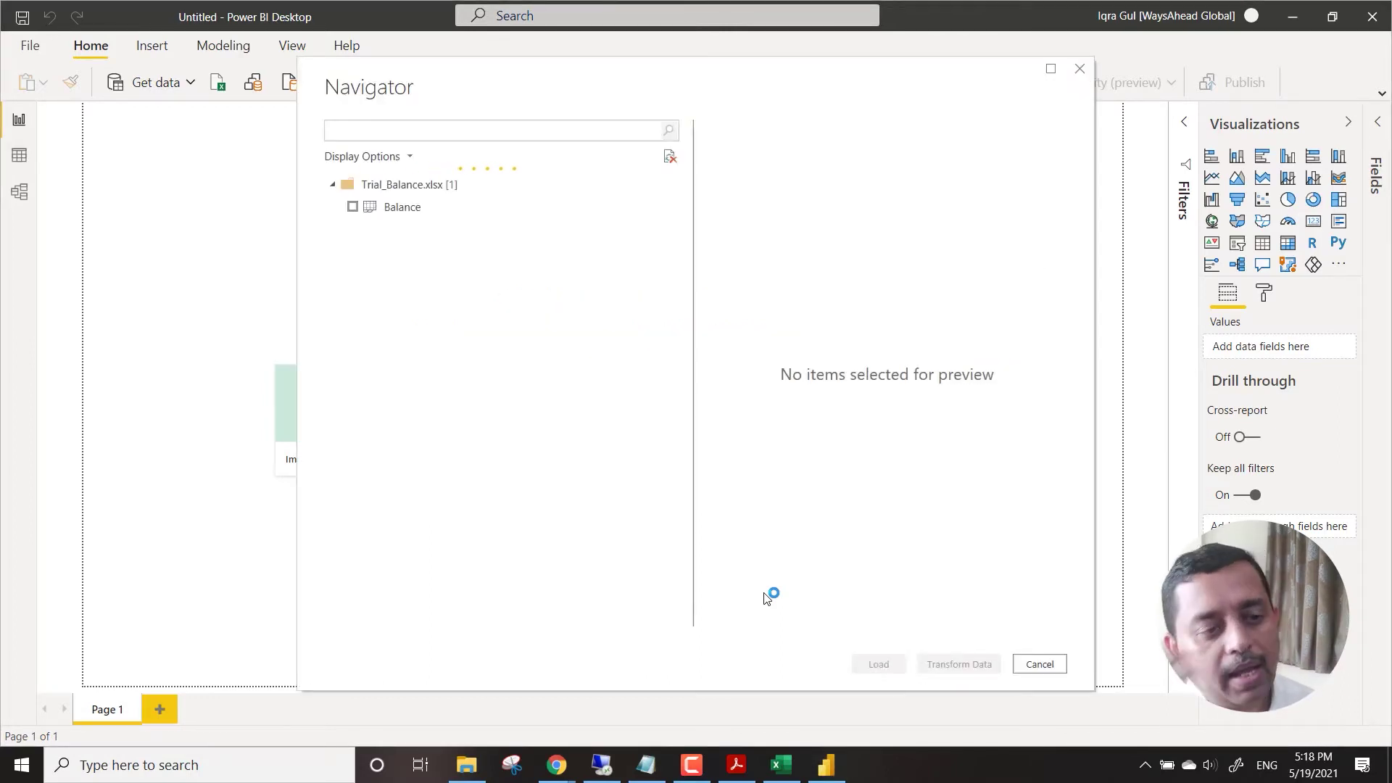
- Select the Balance sheet and open it in Power Query for transformation, and close the Trial_Balance.xlsx workbook in Excel
click(426, 210)
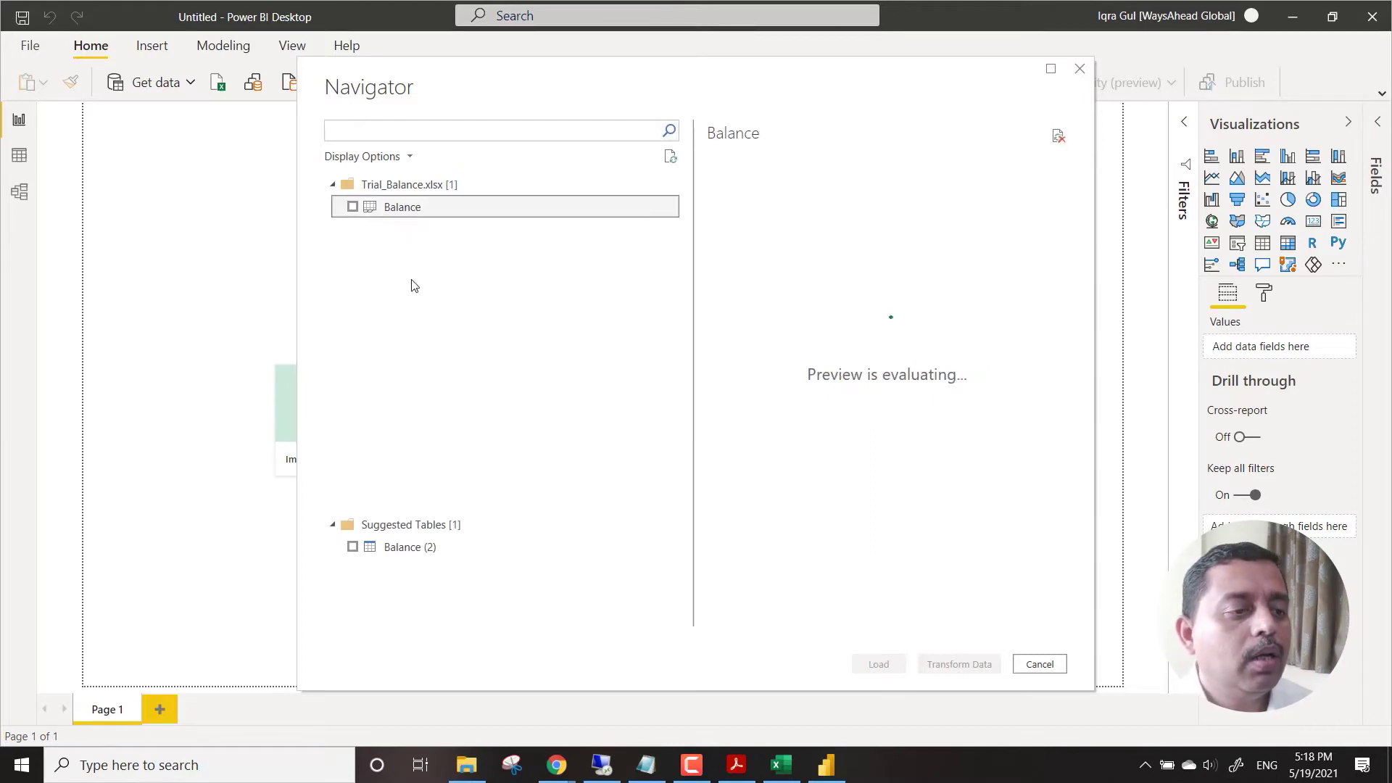
click(352, 207)
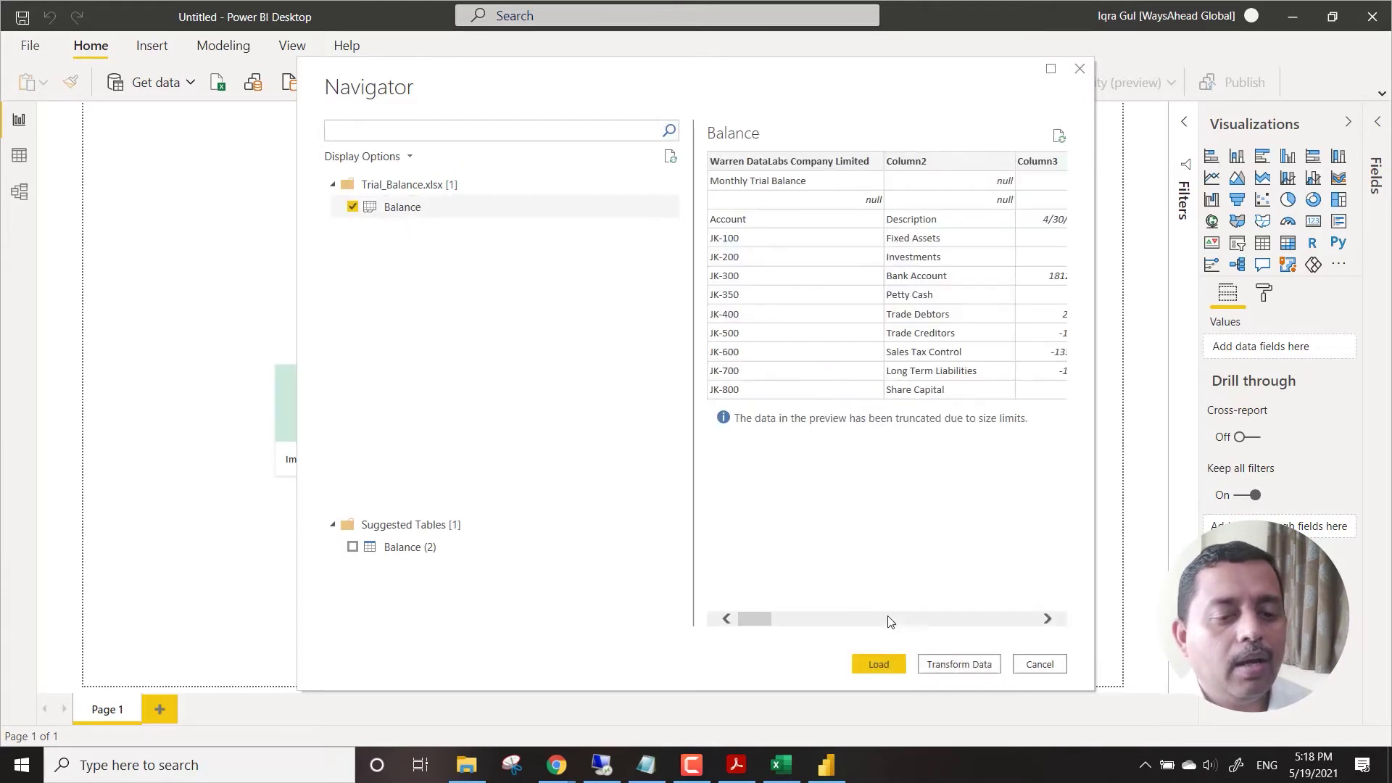
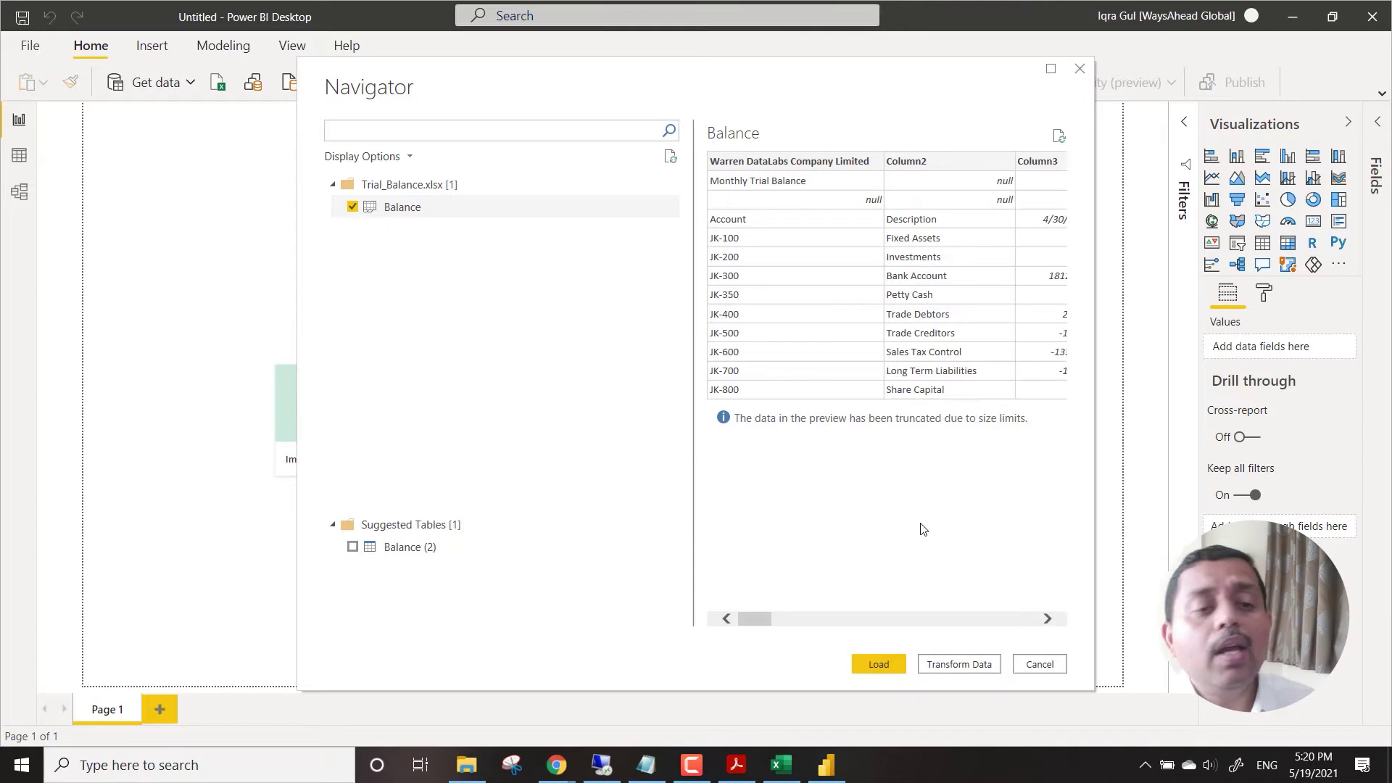
click(959, 665)
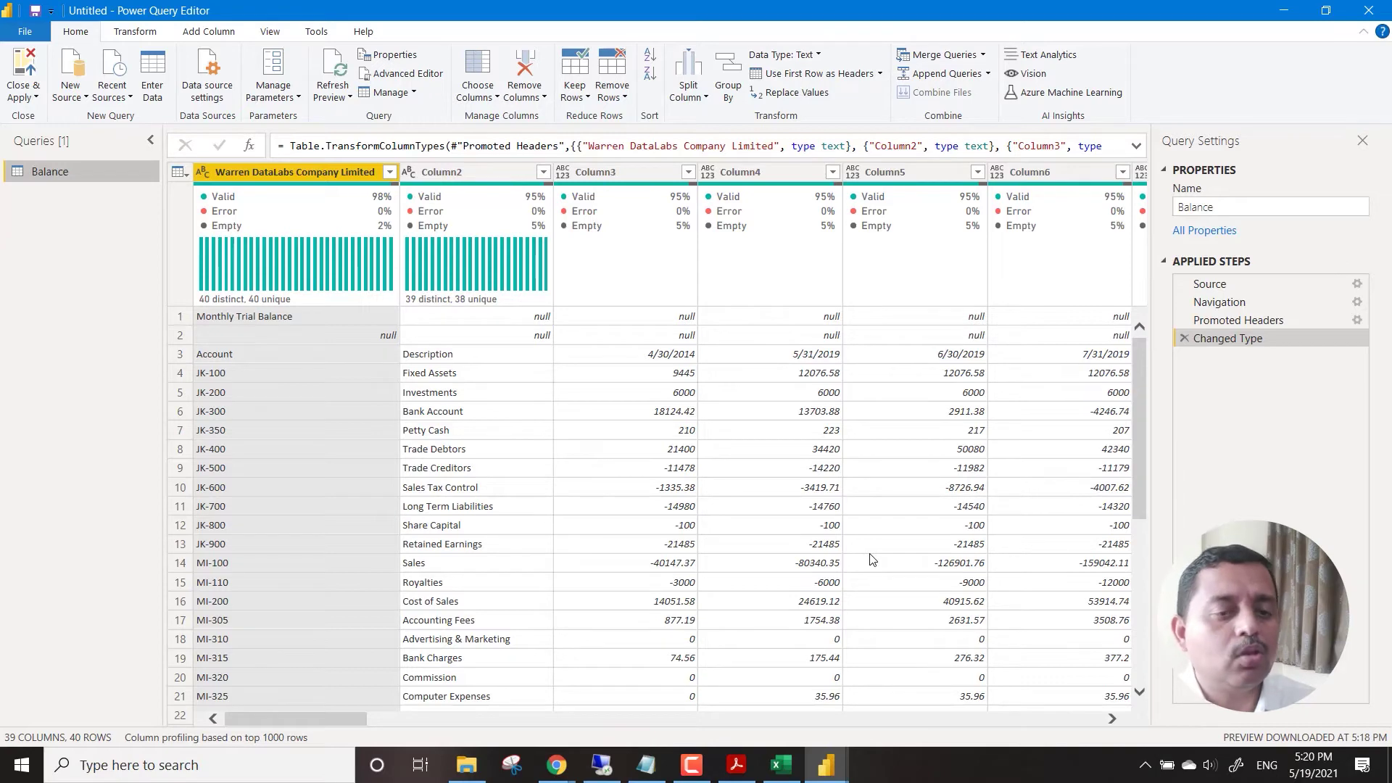
click(784, 775)
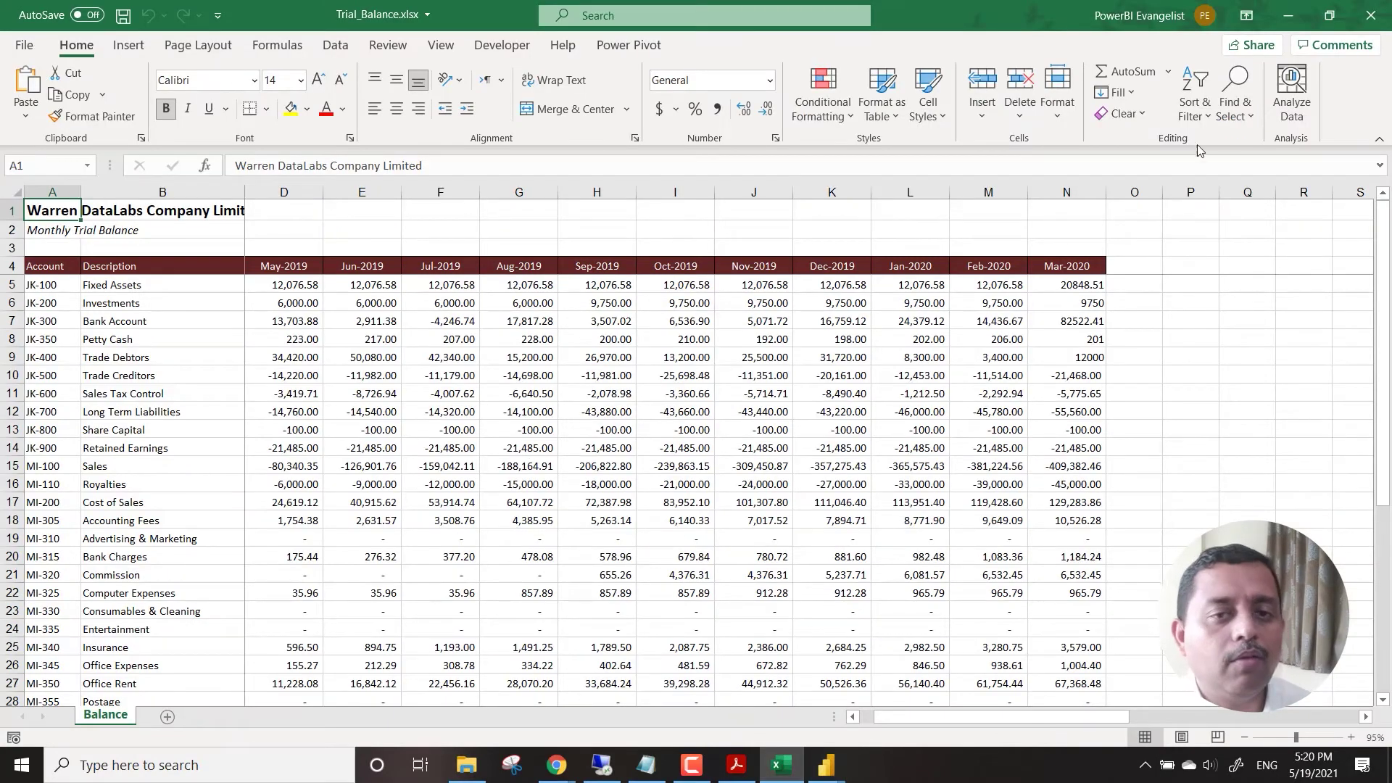
click(1371, 16)
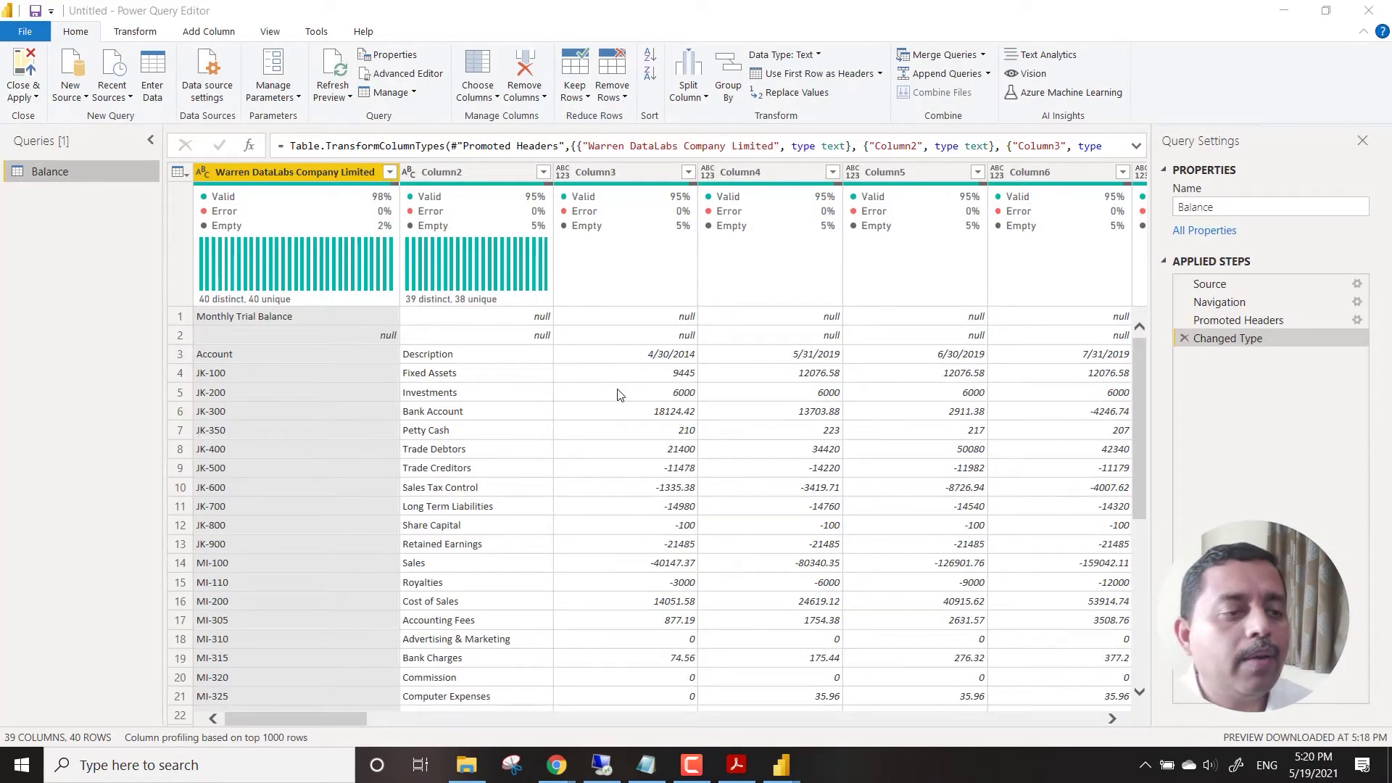
- Review the table at each applied step of the Balance query, from Source through Navigation and Promoted Headers to Changed Type
click(1256, 286)
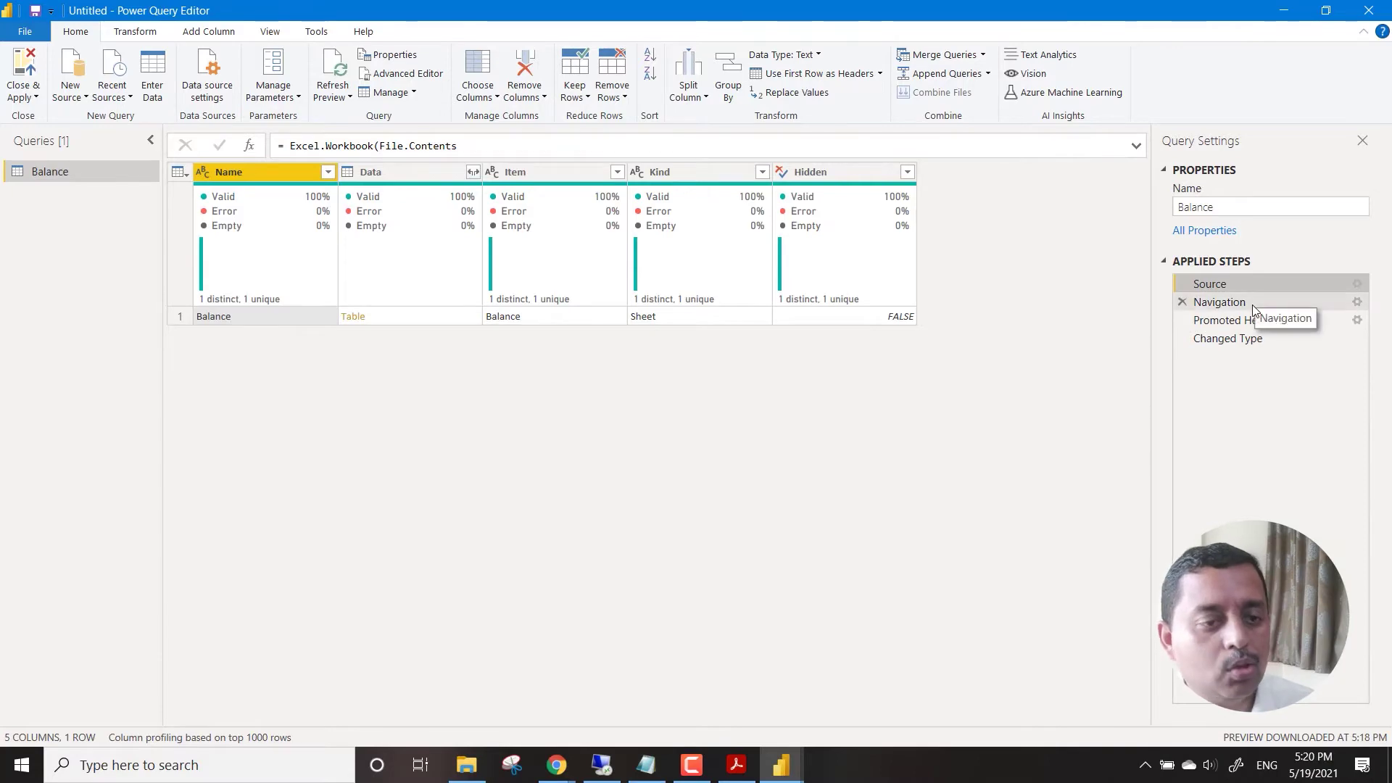
click(1251, 304)
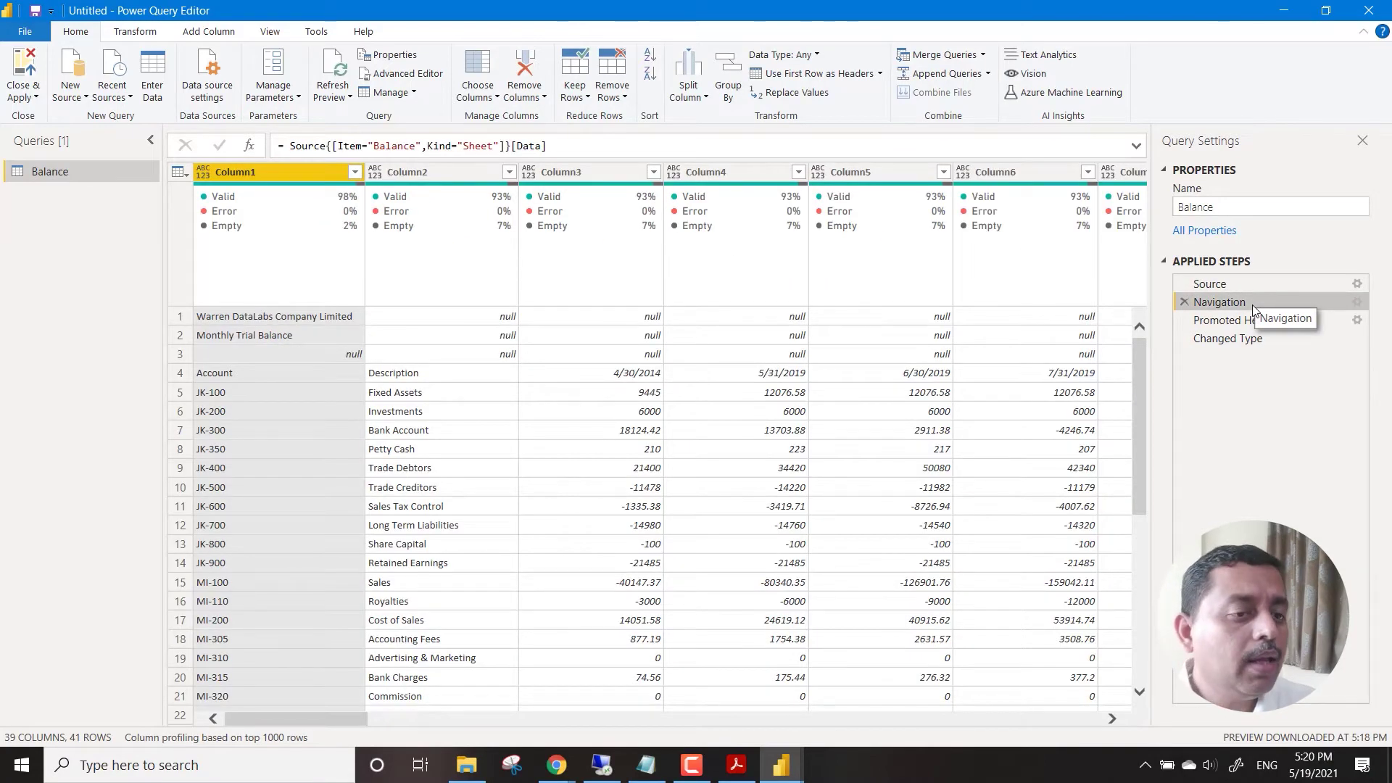
click(1252, 323)
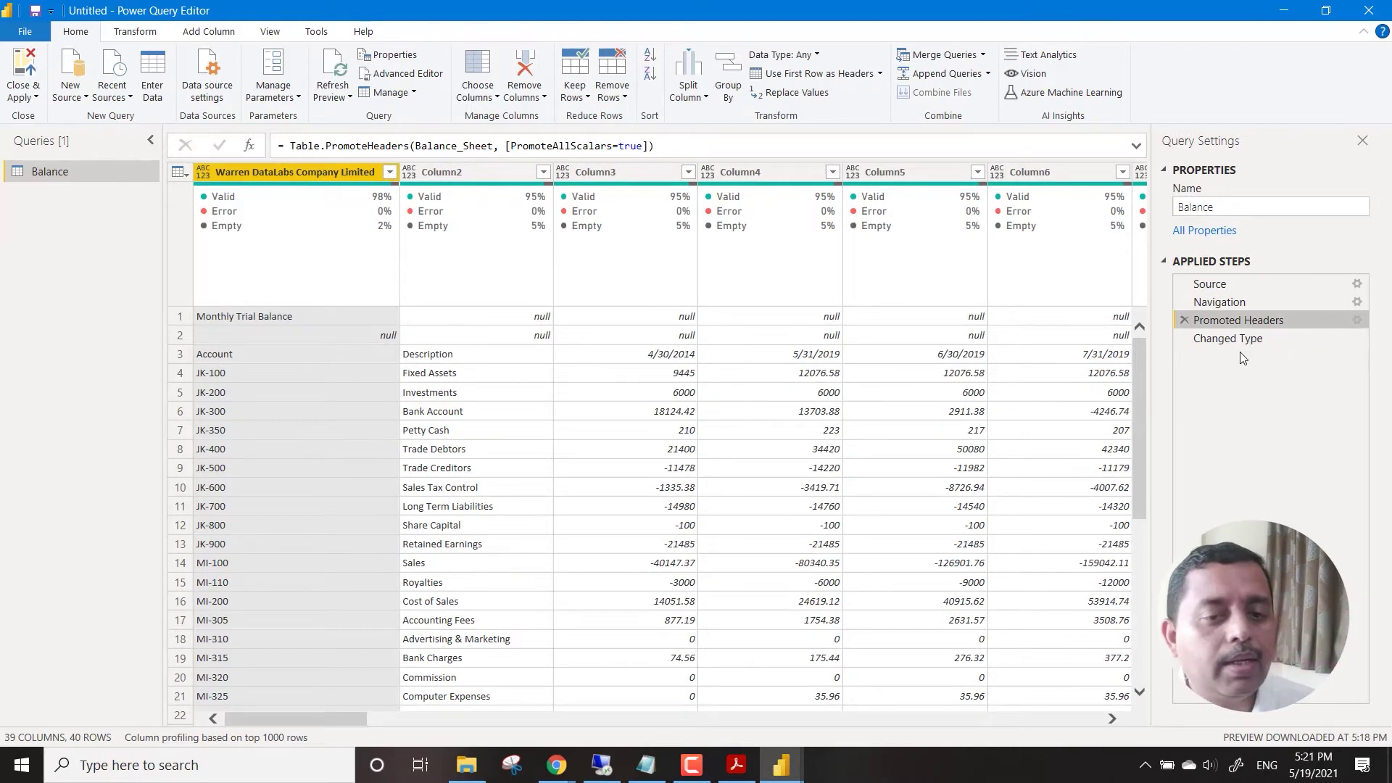
click(1240, 340)
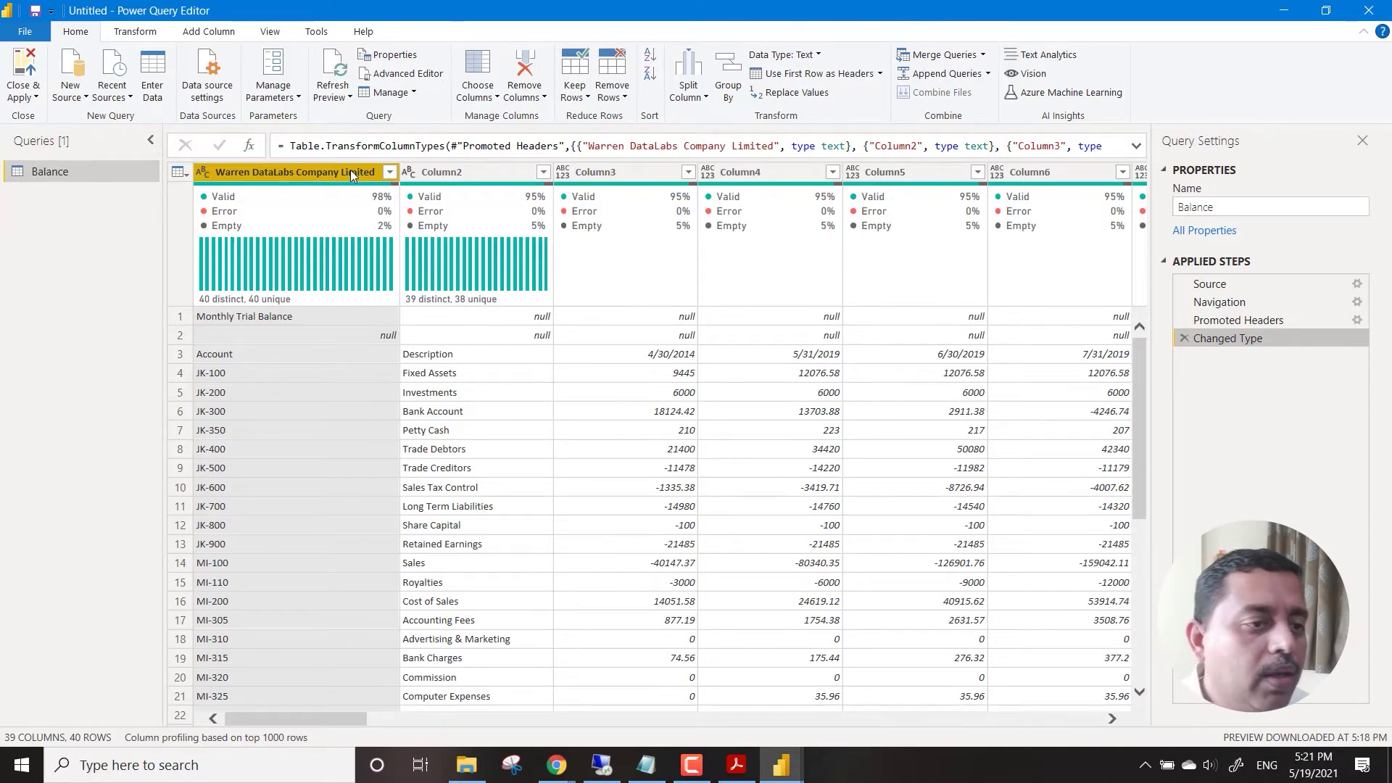
- Remove the top 2 rows of the Balance table and promote the Account and Description row to column headers
click(619, 100)
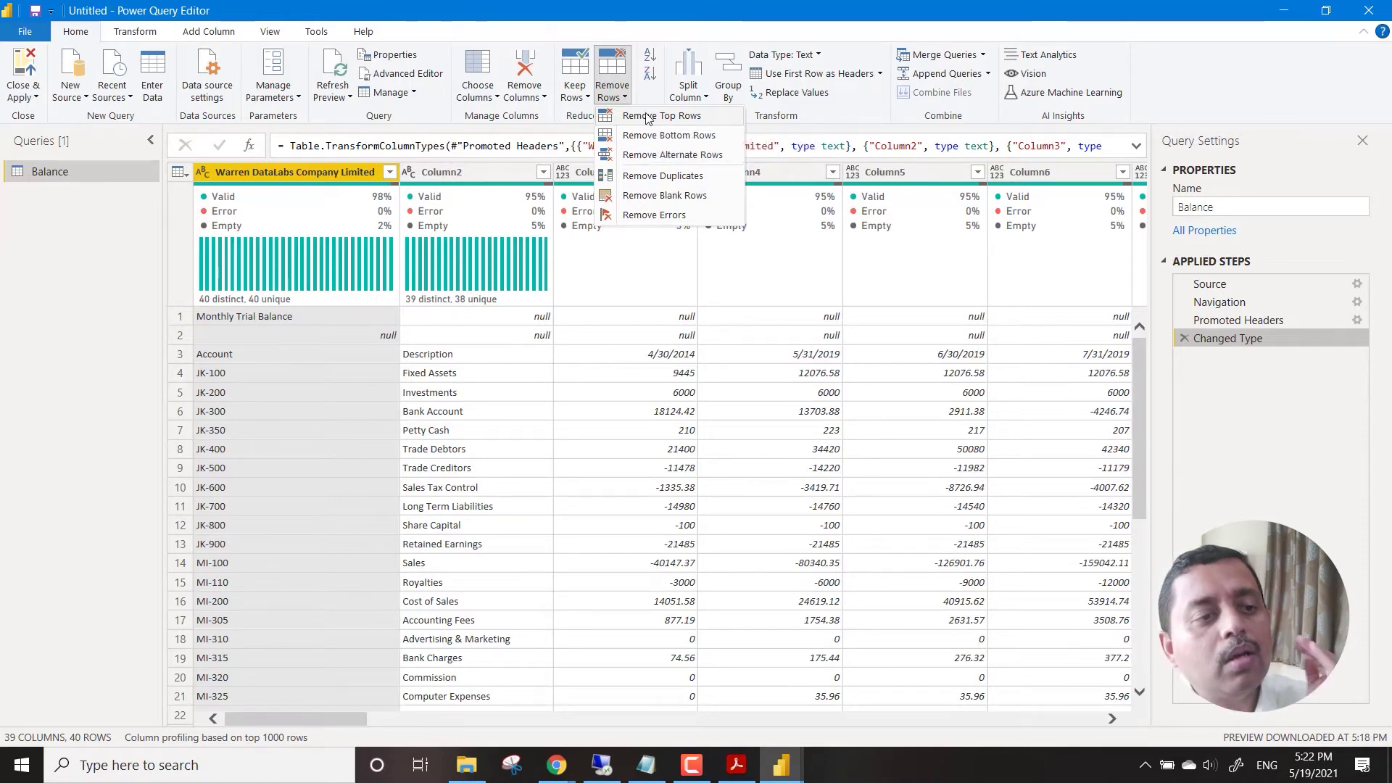
click(645, 118)
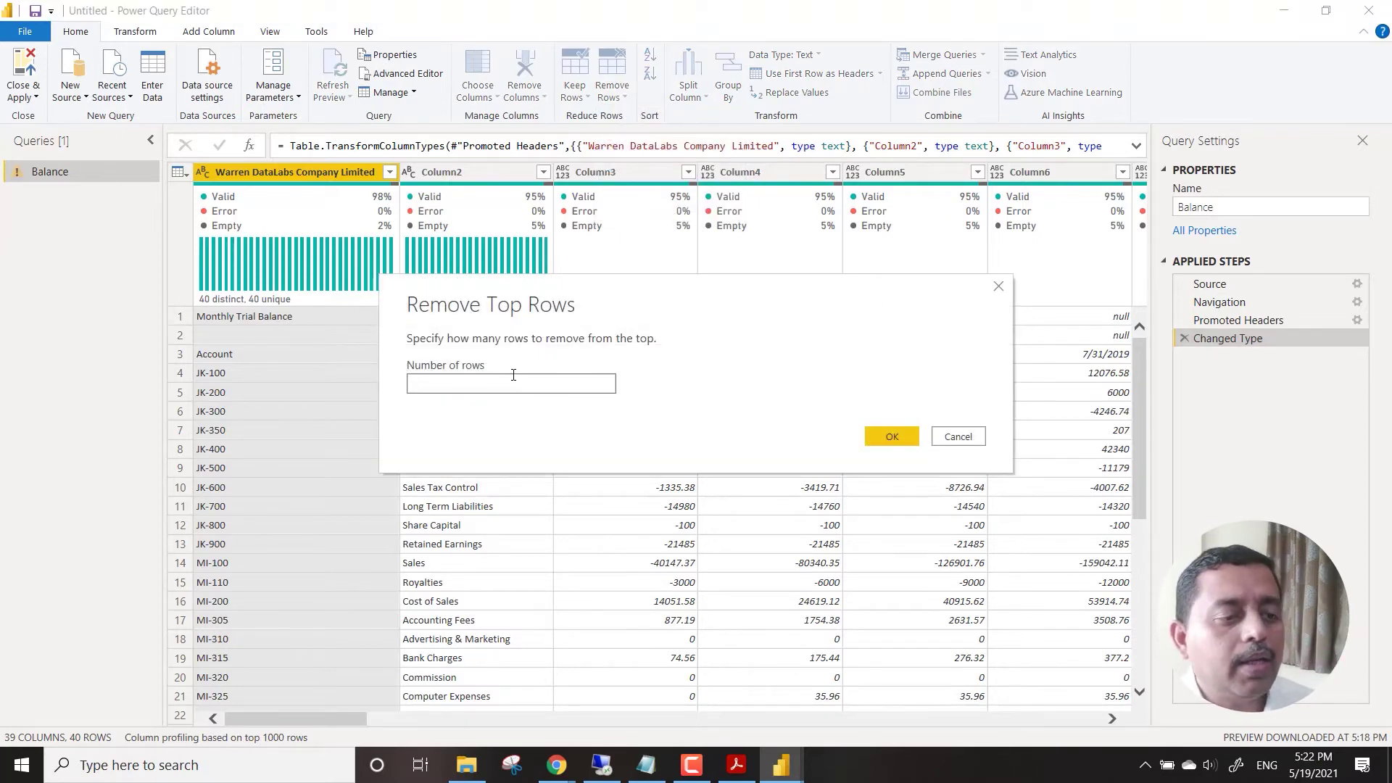
text(2)
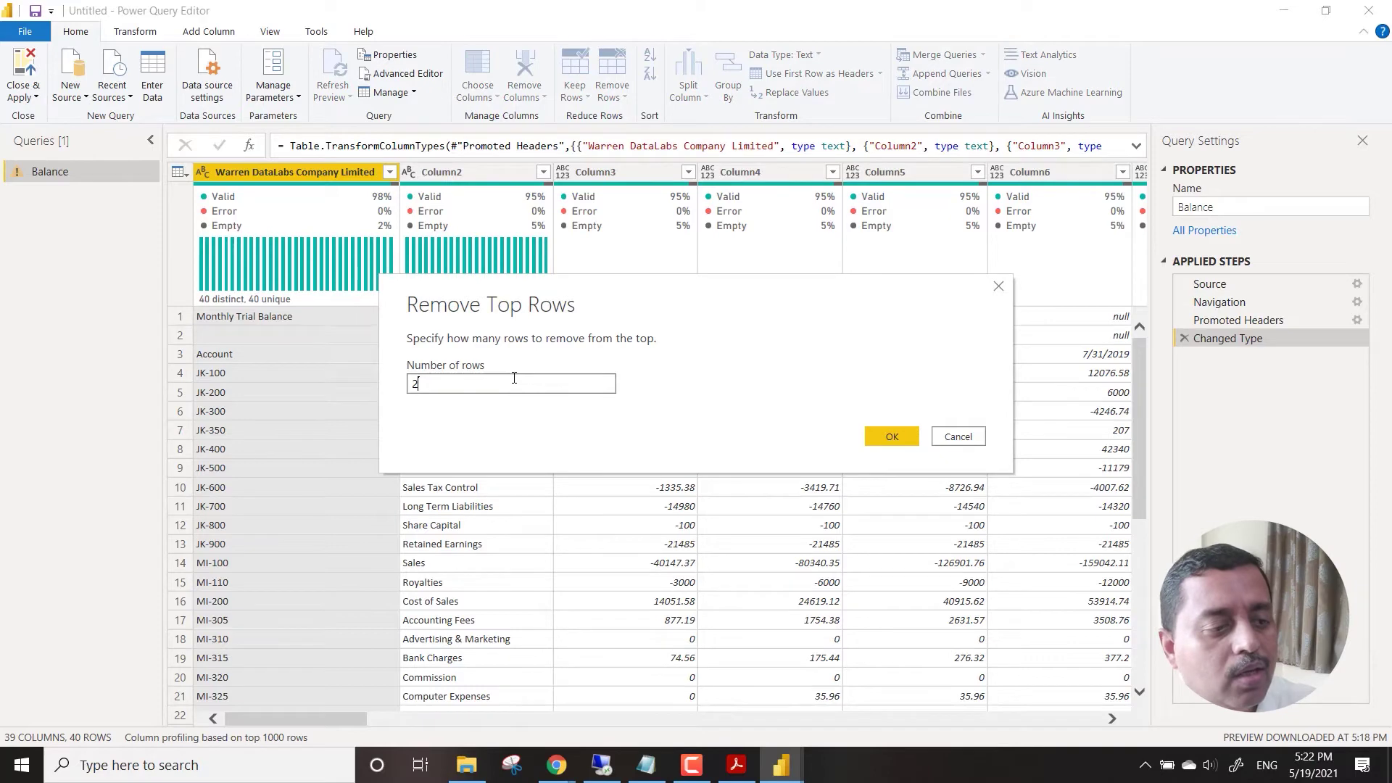
click(911, 436)
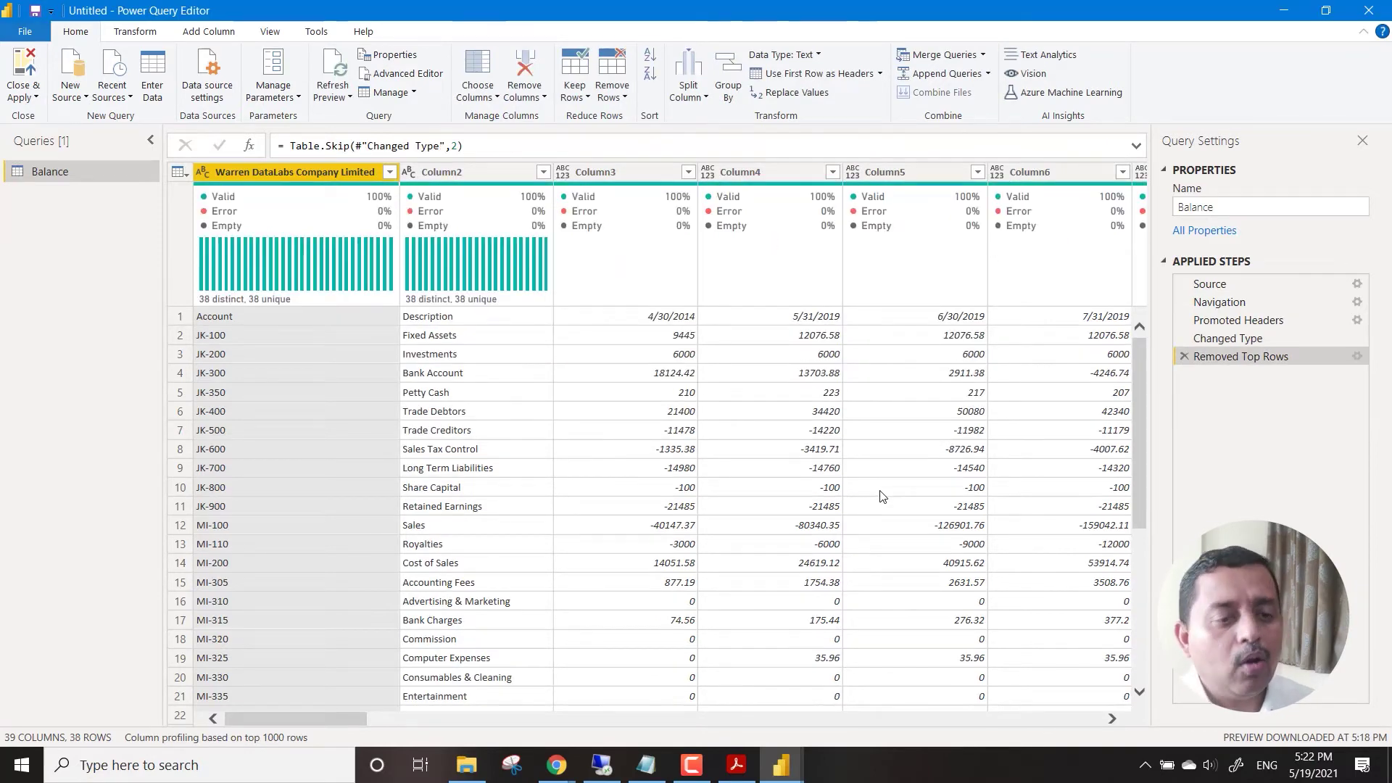
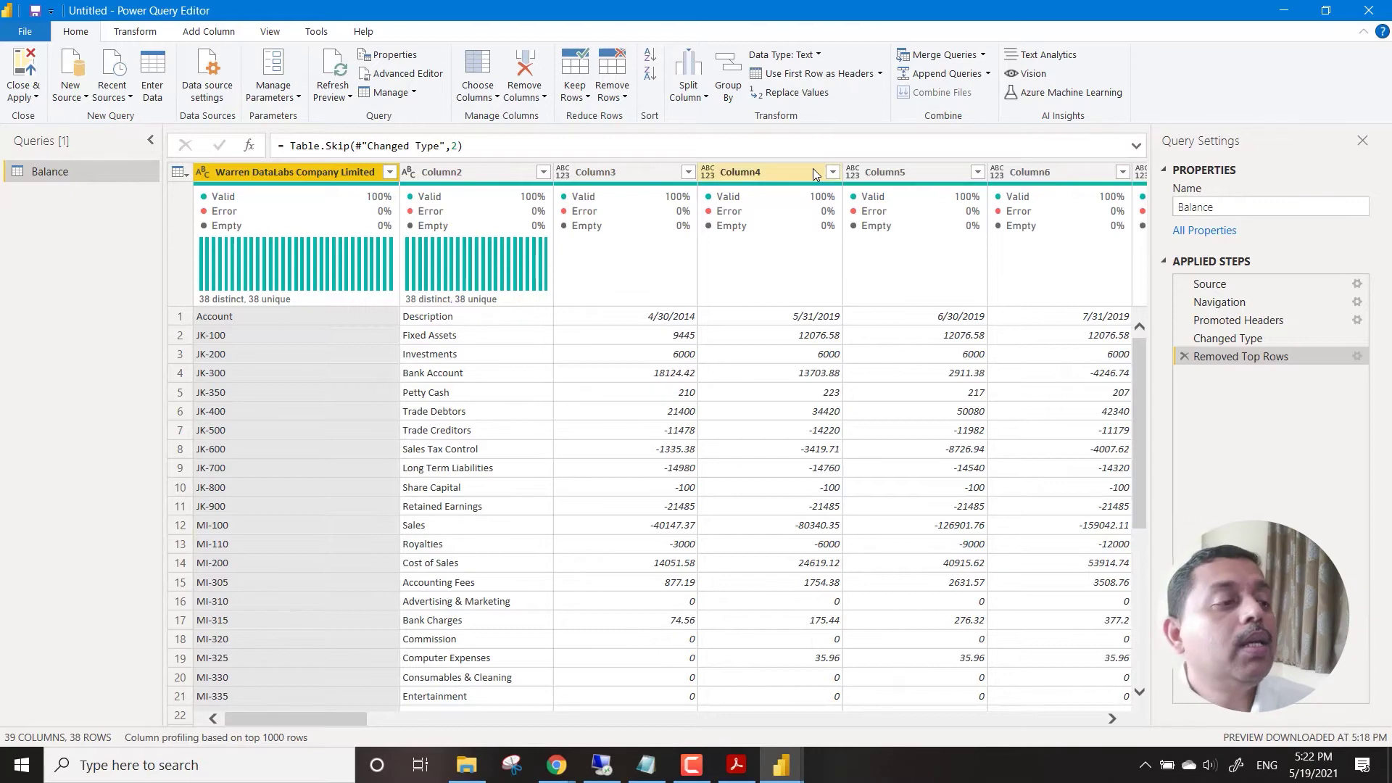
click(829, 74)
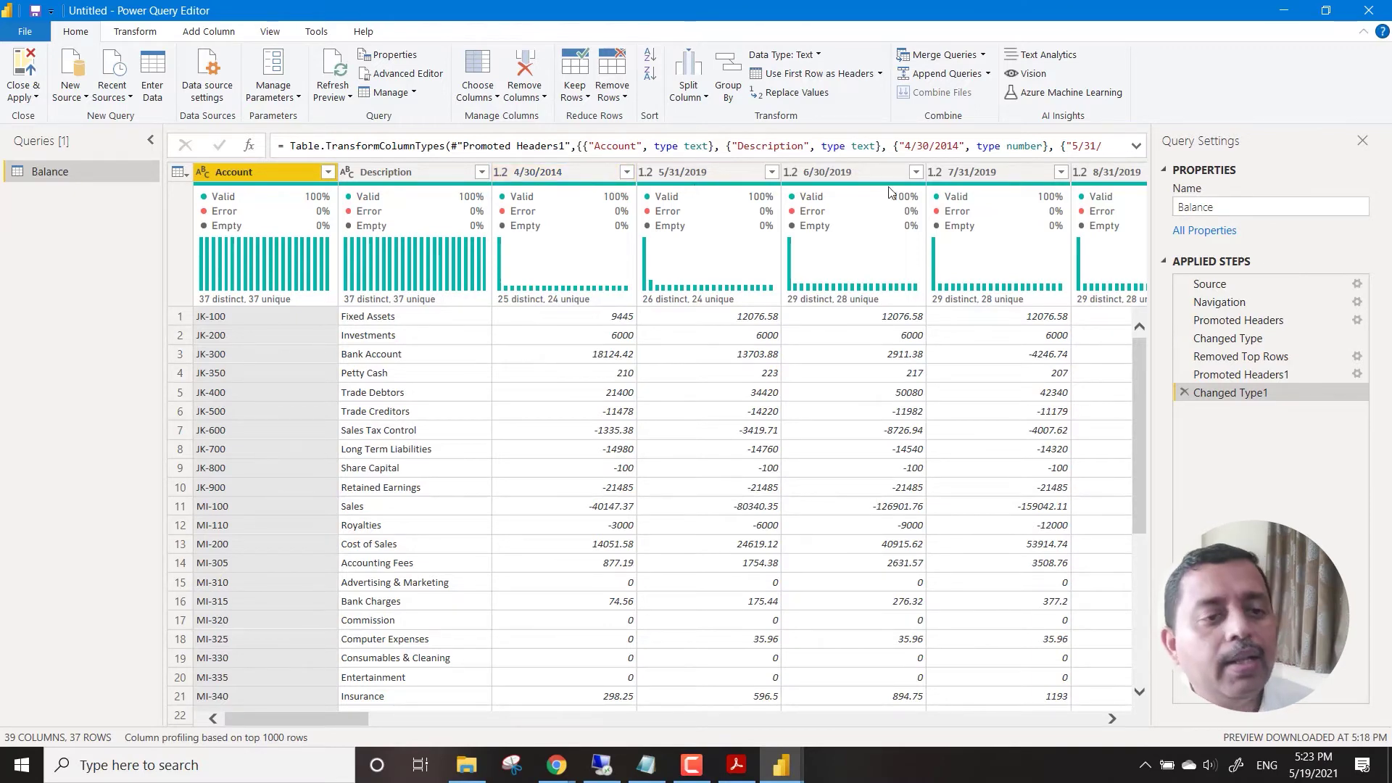
- Remove the empty columns Column15 through Column39 that follow the 3/31/2020 column
drag(344, 719, 364, 720)
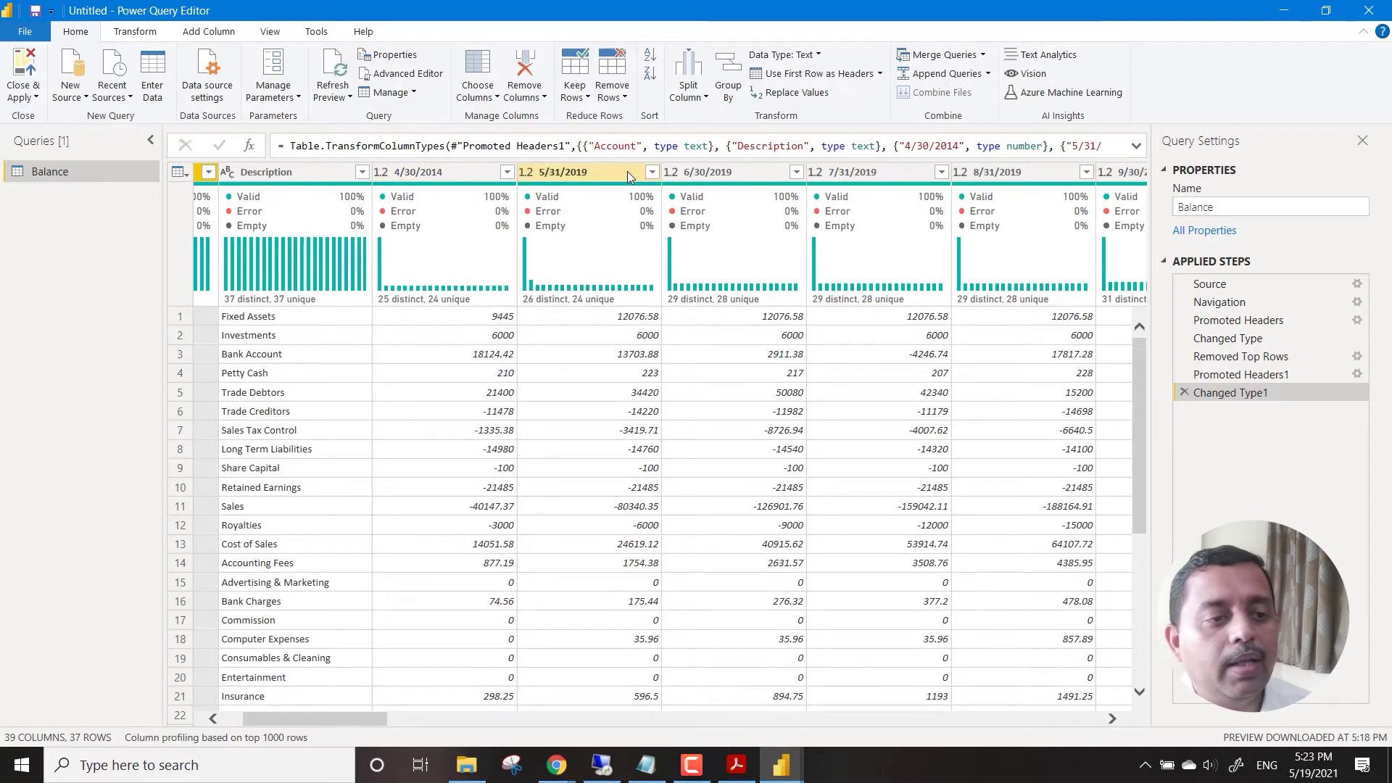
drag(378, 718, 972, 728)
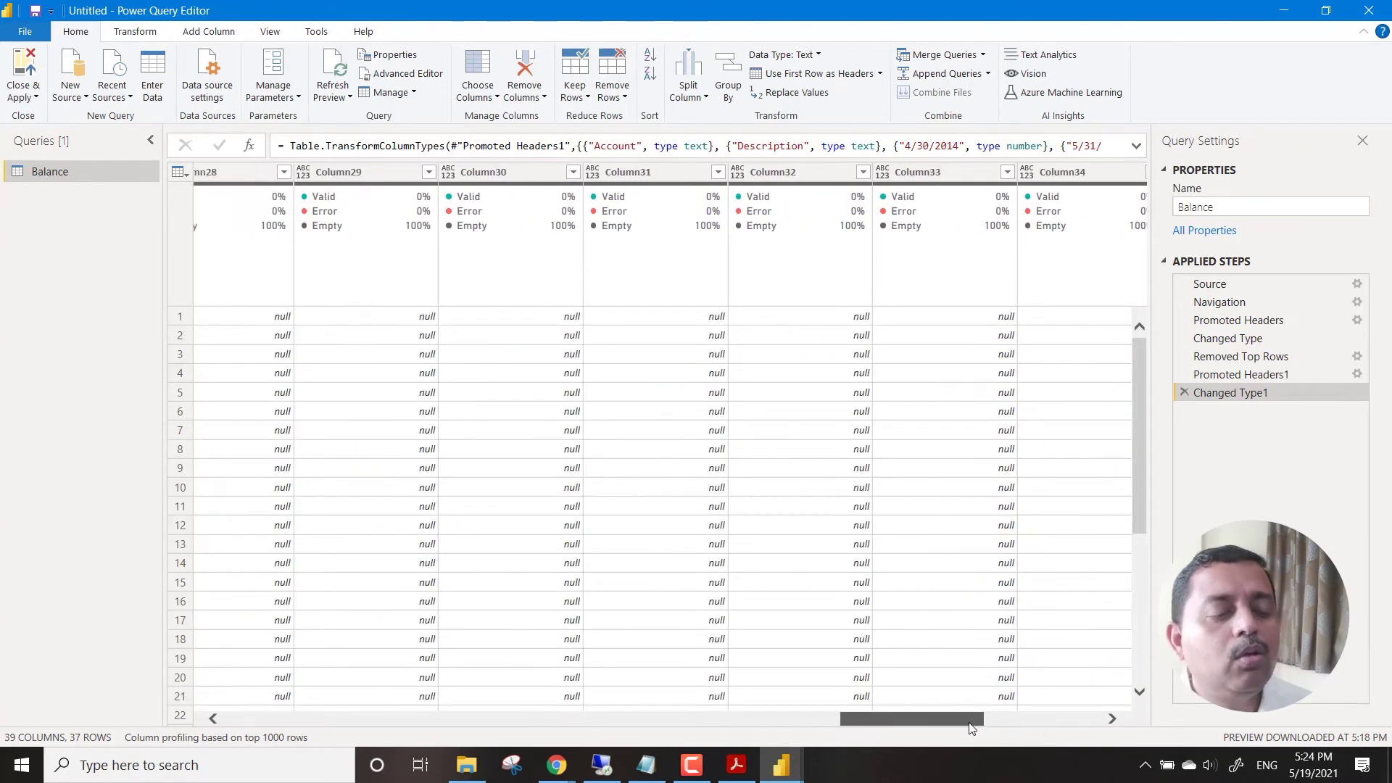
drag(971, 728, 610, 738)
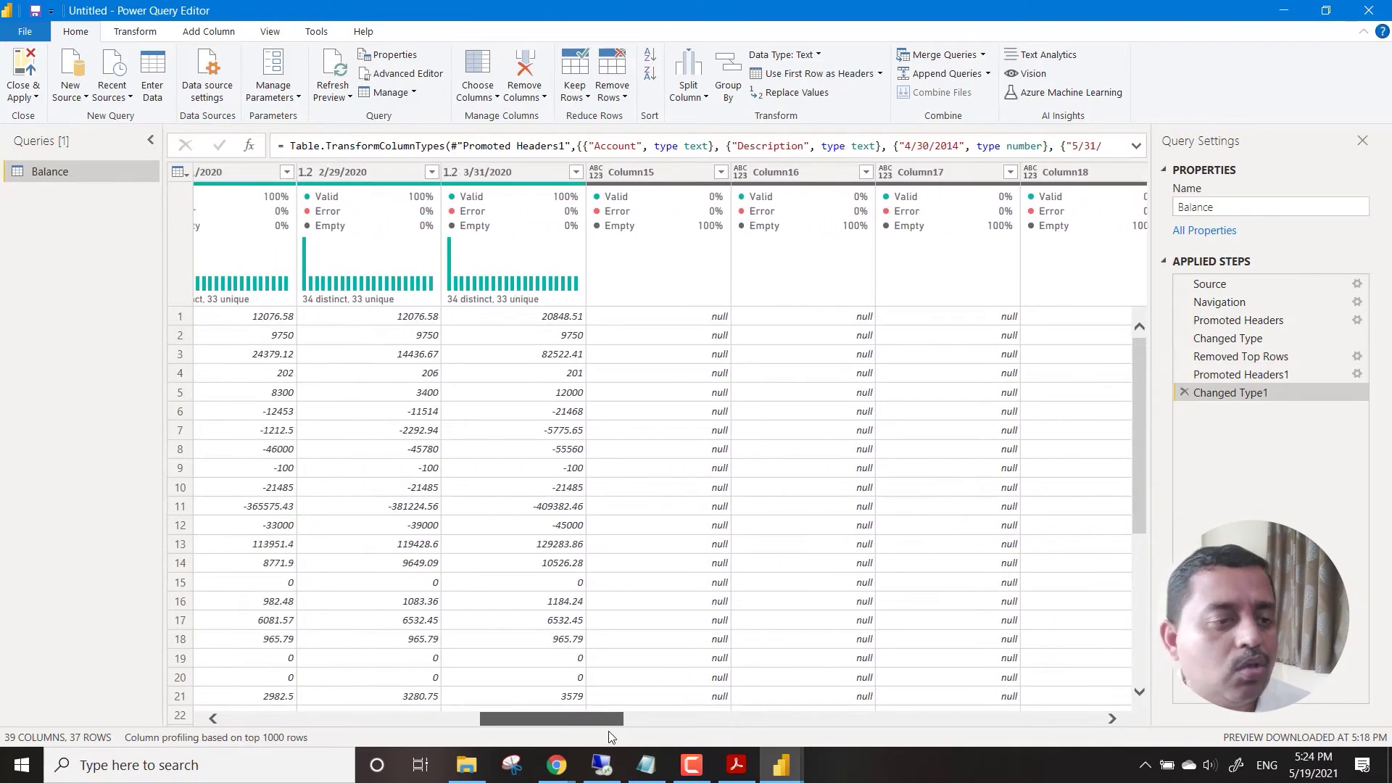
click(641, 173)
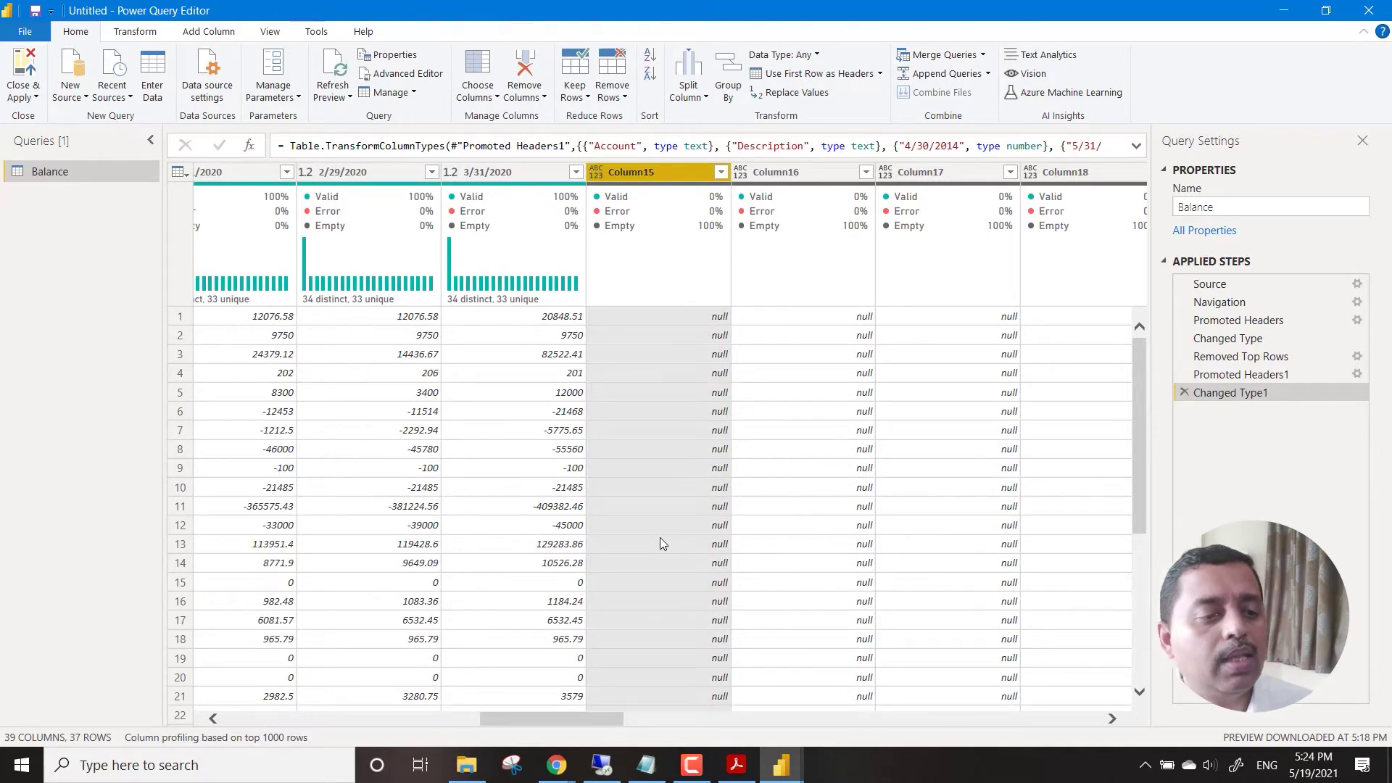
drag(579, 722, 1087, 738)
shift+click(1050, 172)
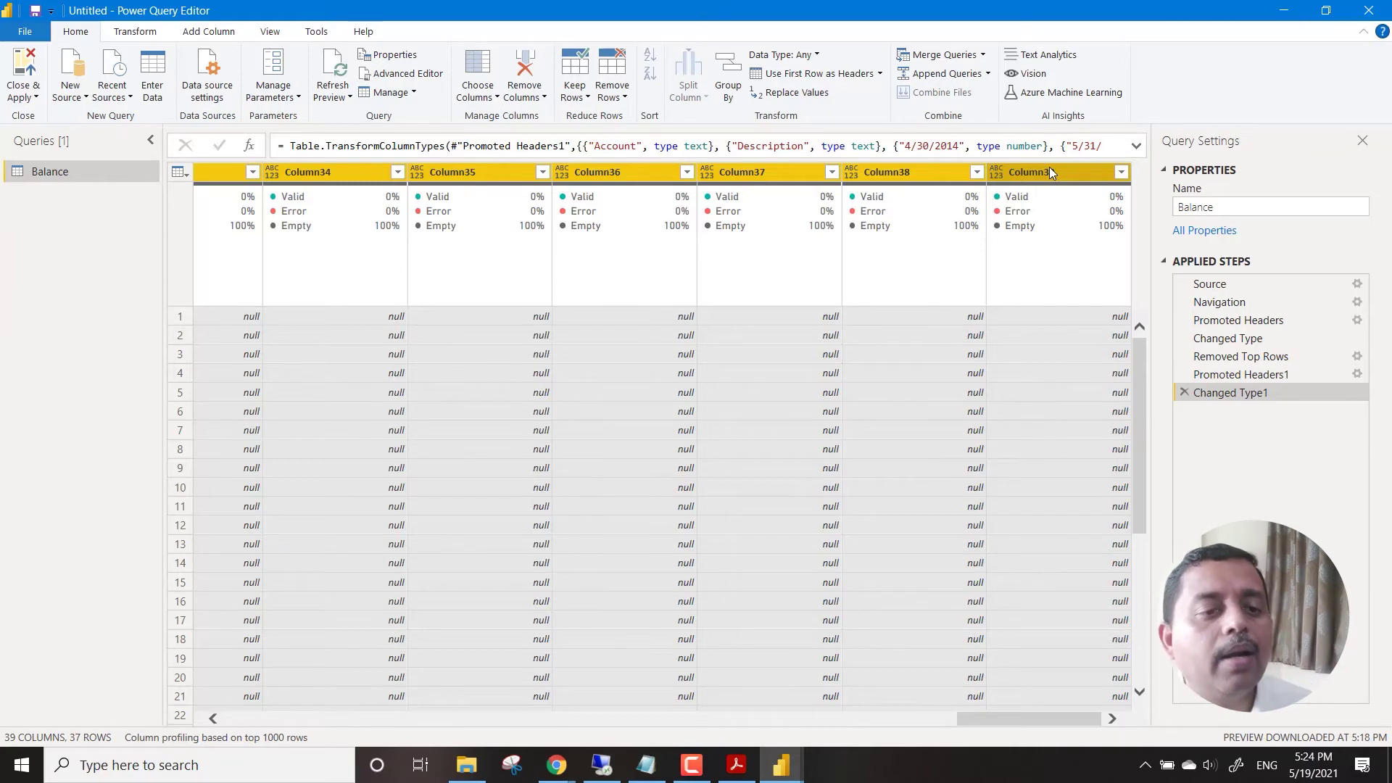
right_click(1050, 166)
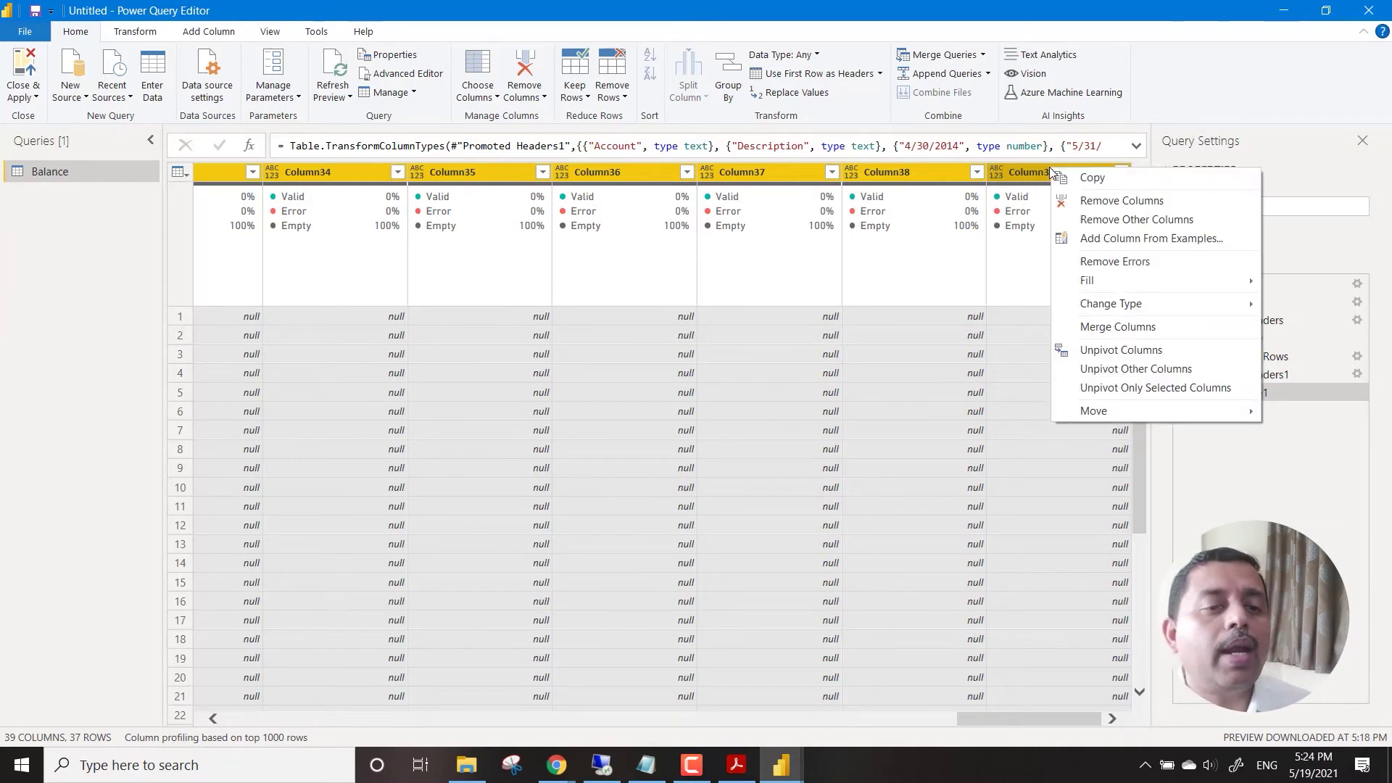
click(1127, 210)
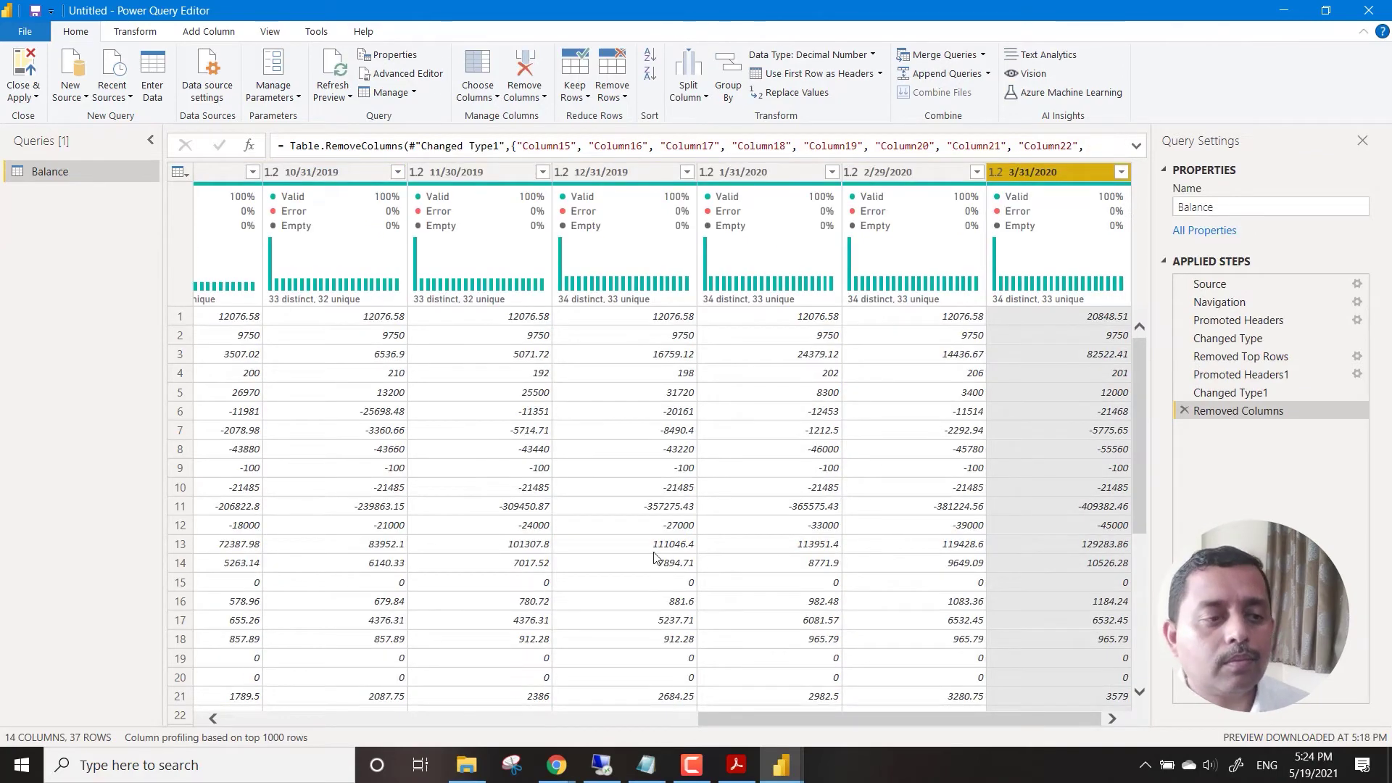
- Try transposing the Balance table, look over the transposed layout, and delete the transpose step from the query
drag(798, 725, 246, 724)
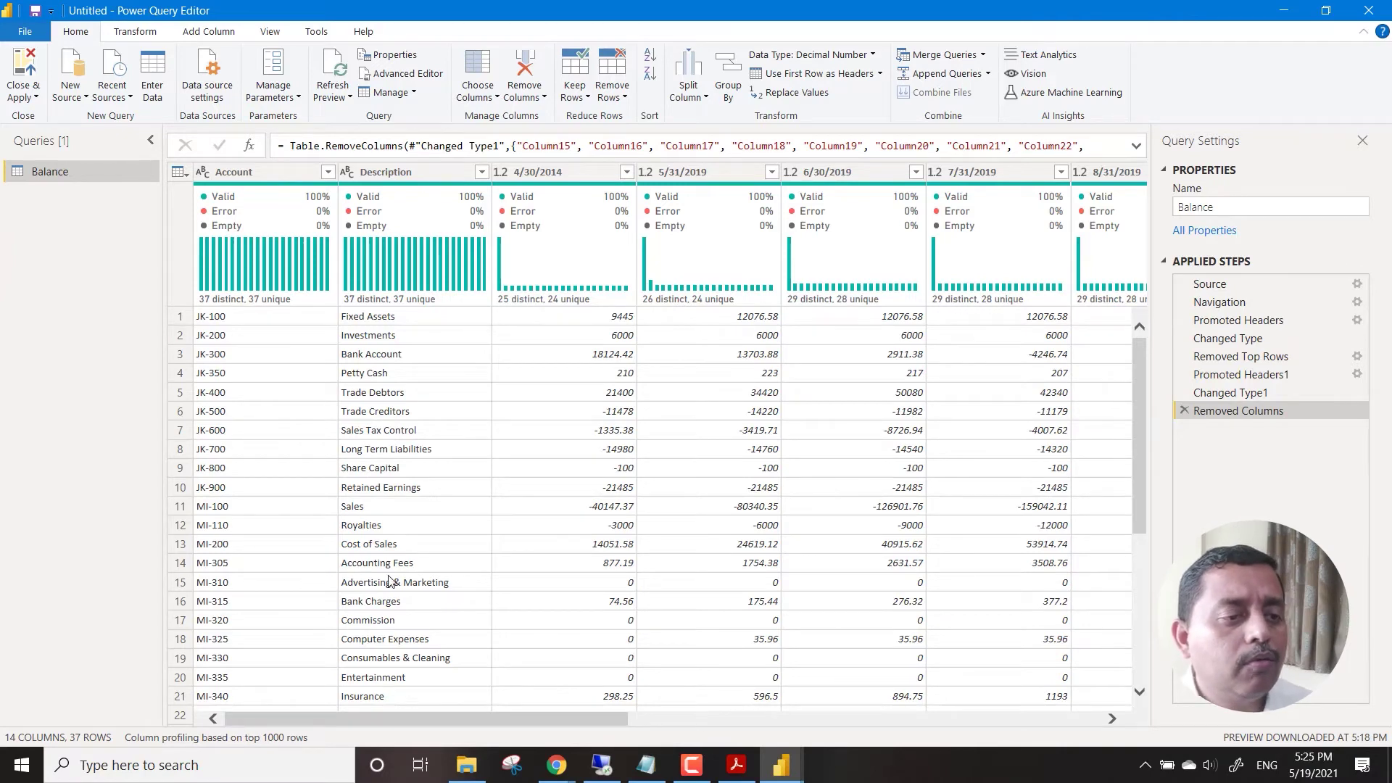
drag(602, 723, 1078, 718)
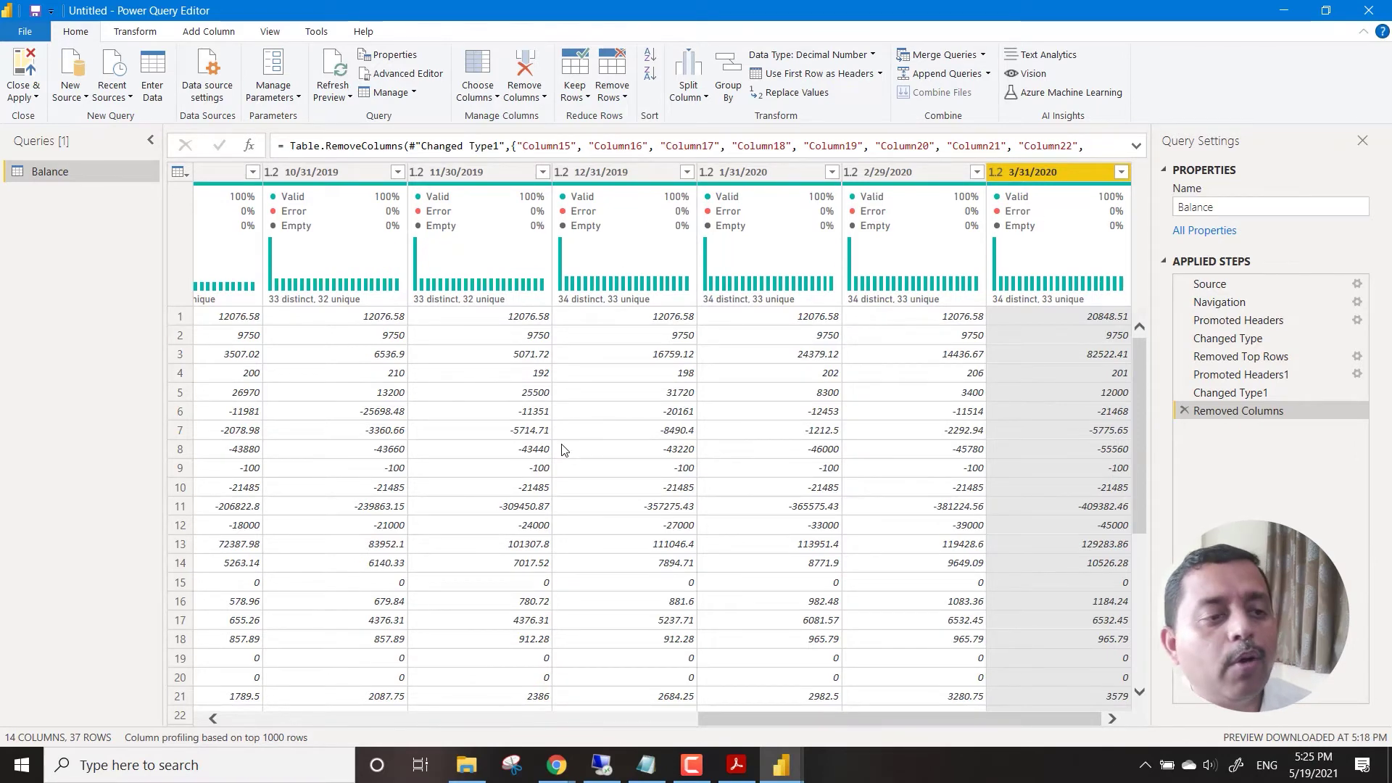
drag(799, 720, 337, 739)
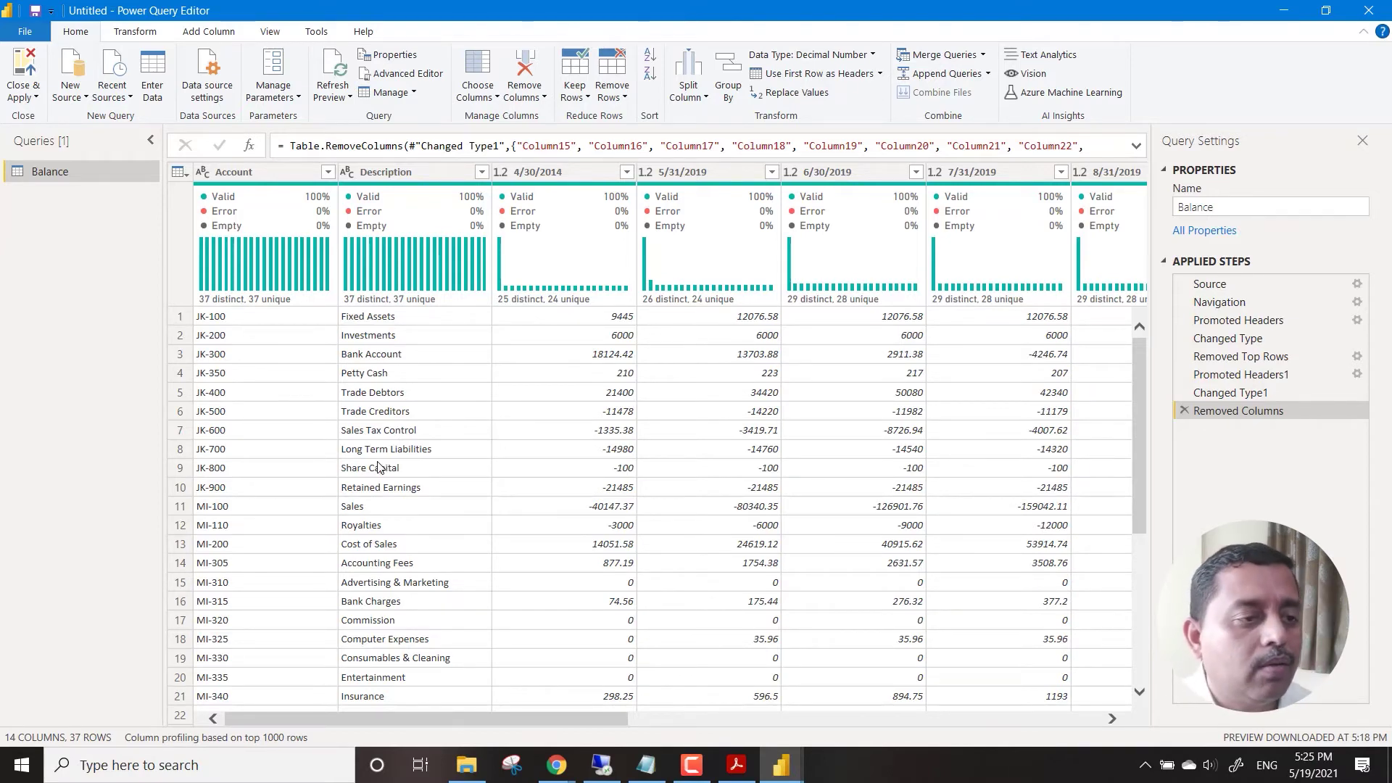
mouse_move(284, 270)
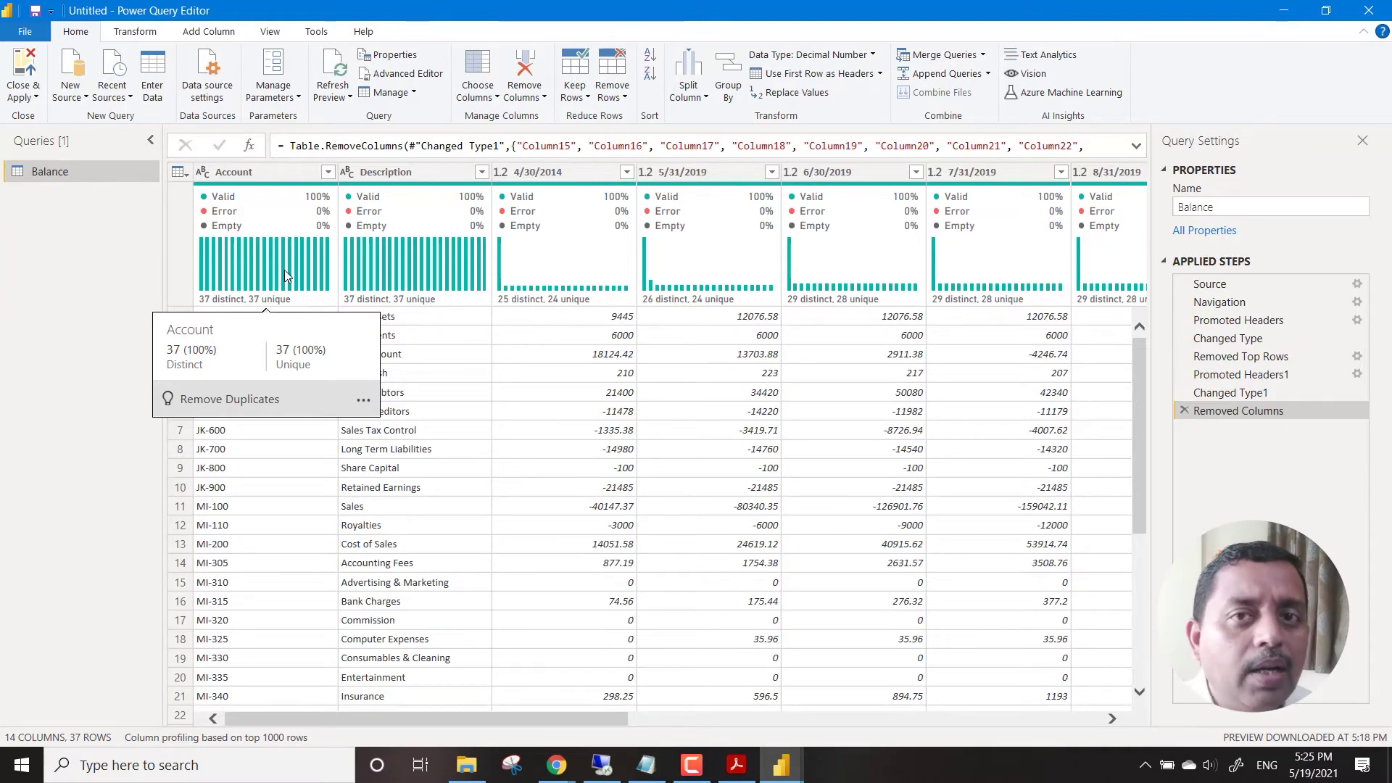
click(127, 36)
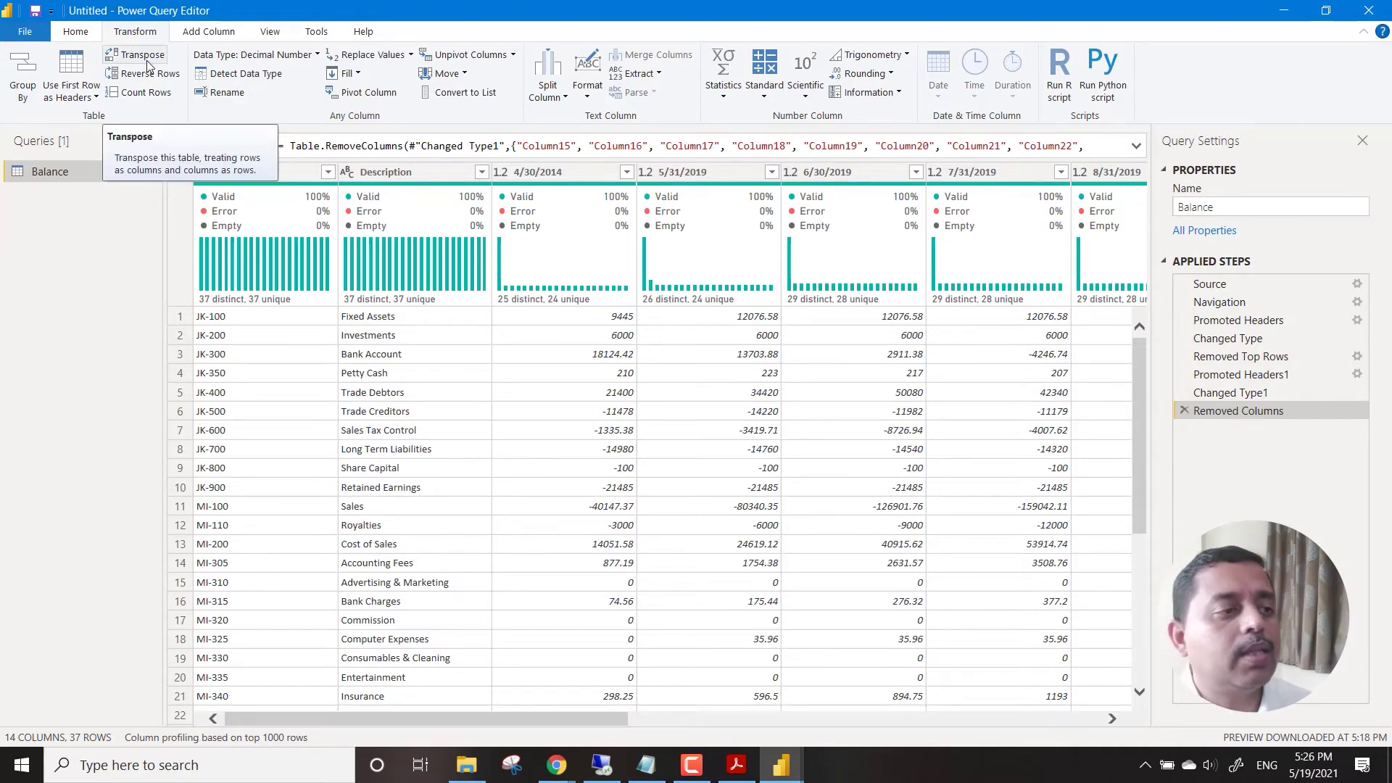
click(147, 64)
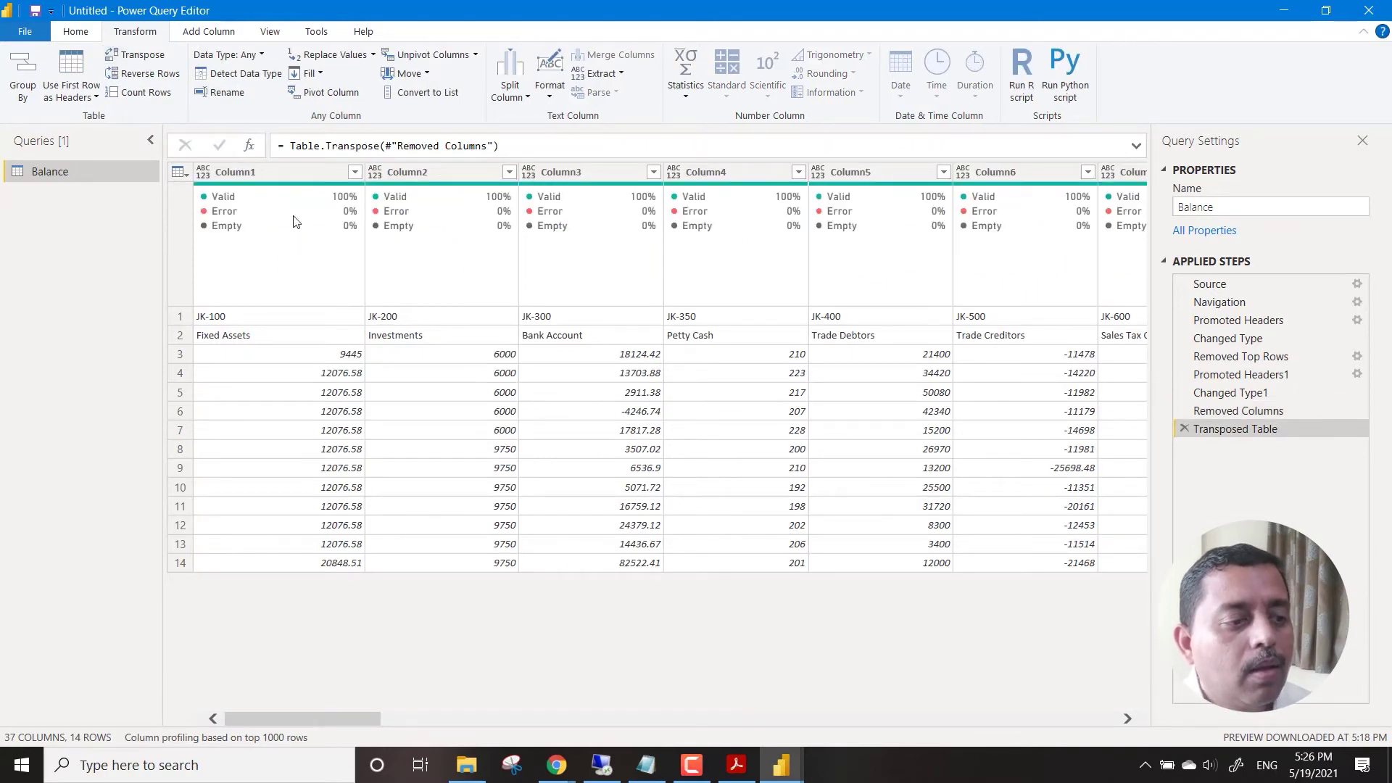
drag(377, 721, 647, 735)
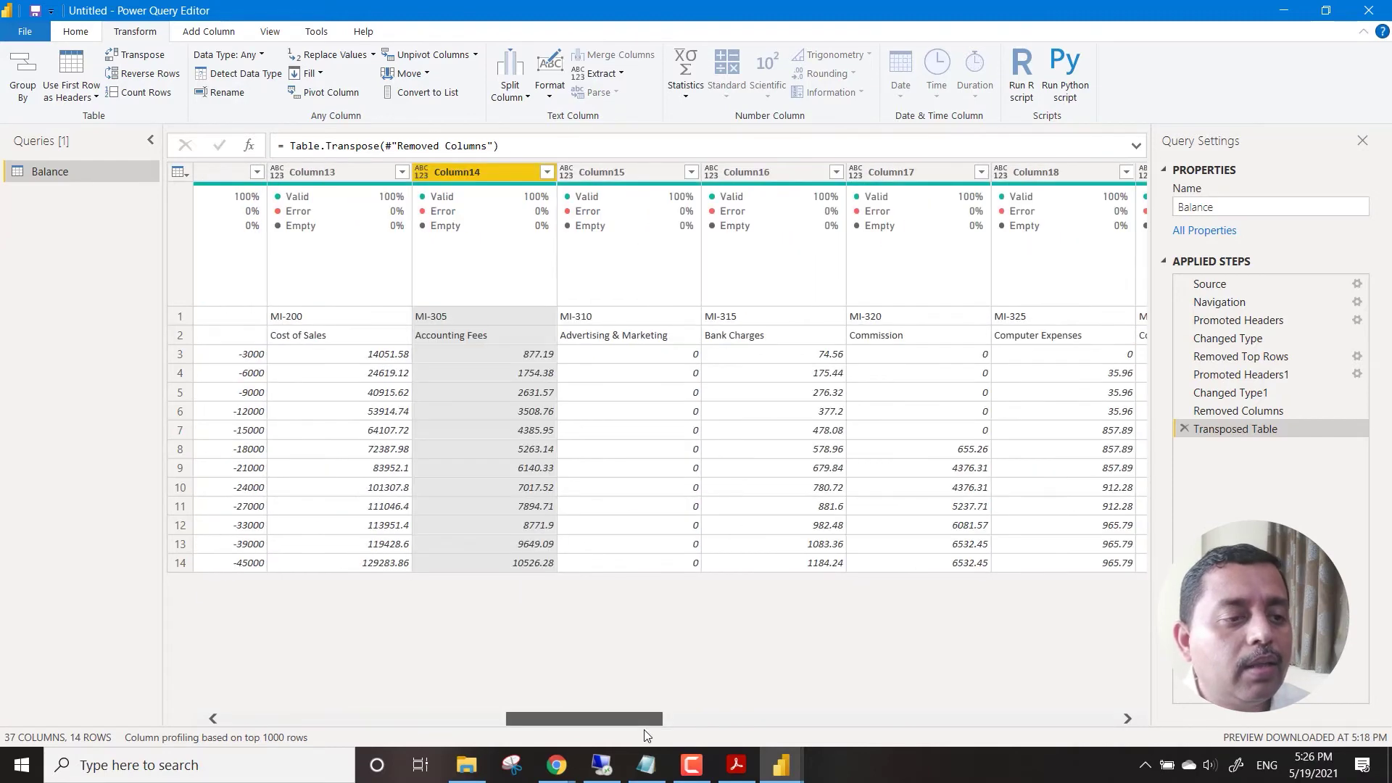
drag(644, 730, 354, 718)
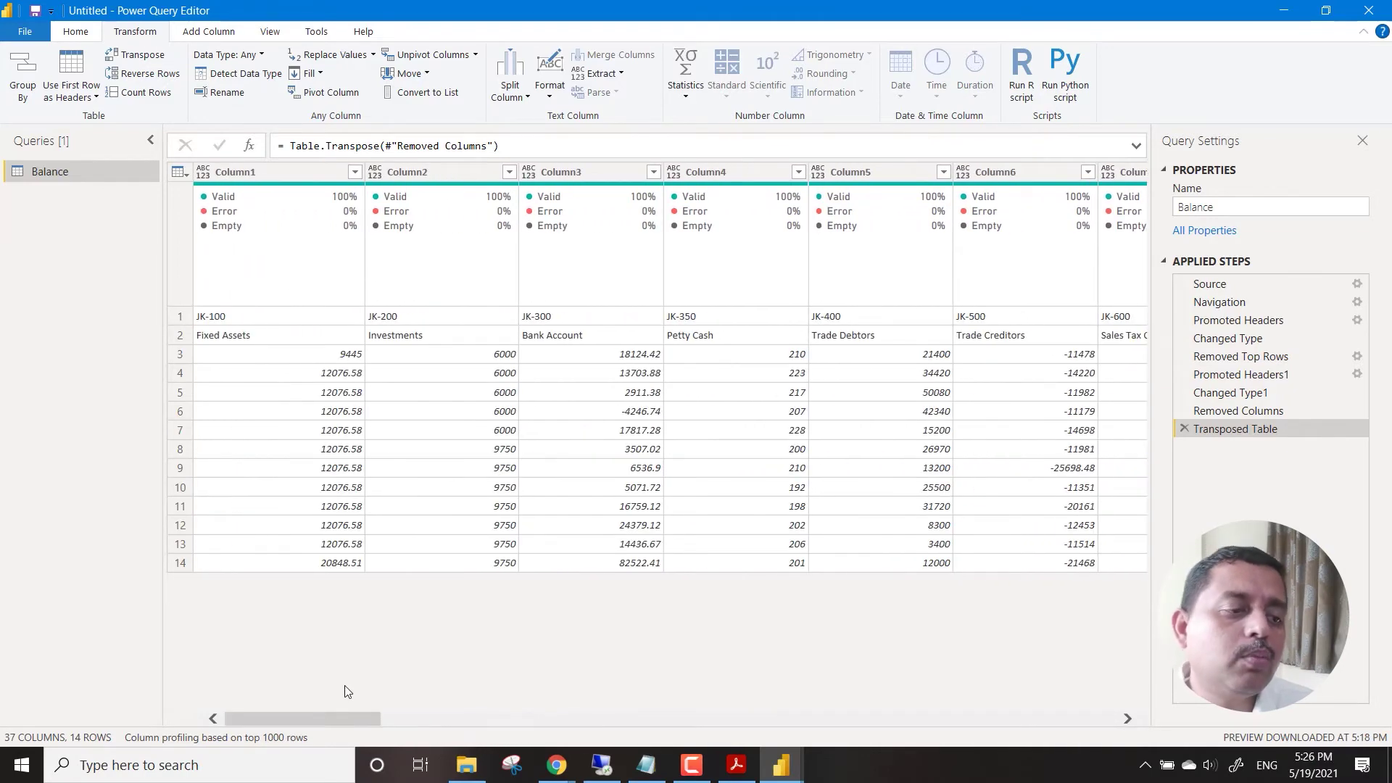
click(1184, 428)
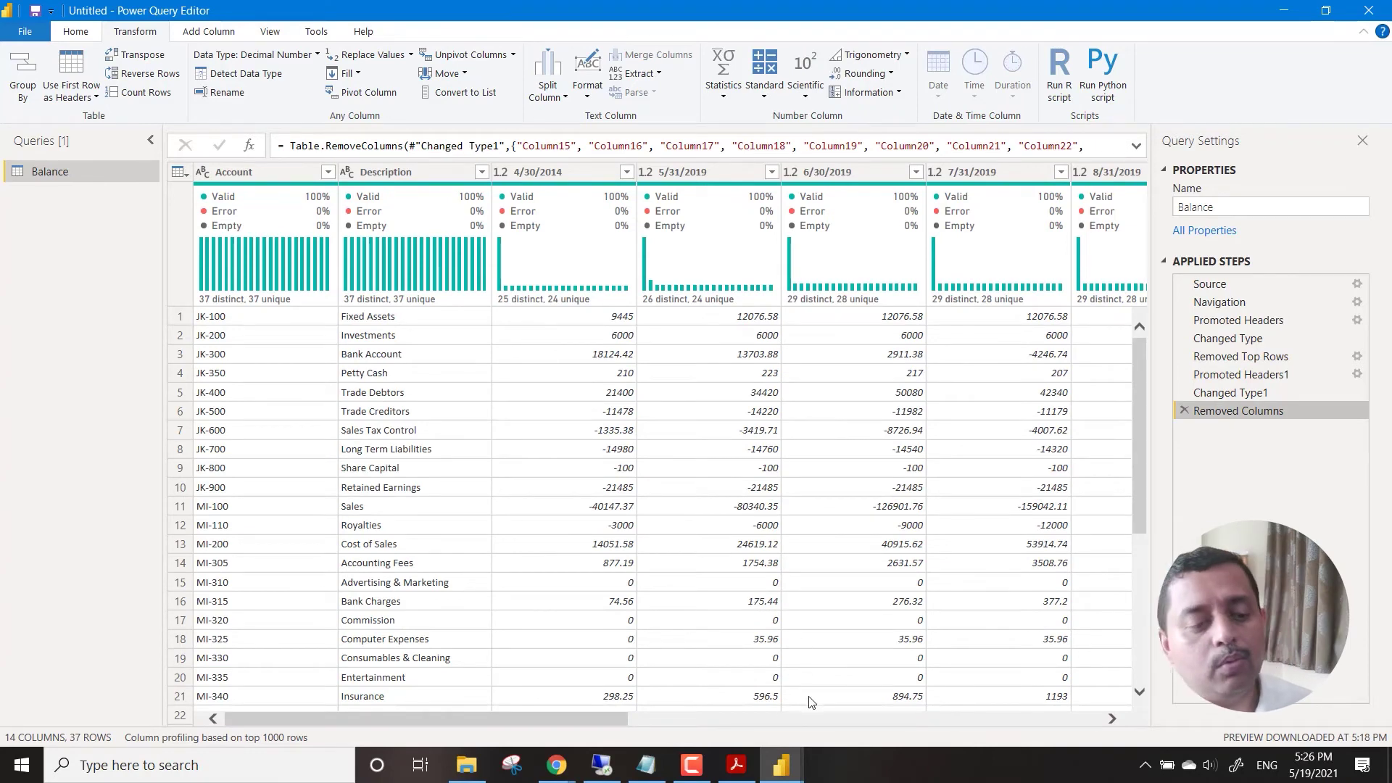
- Unpivot all month columns of the Balance table, keeping the Account and Description columns as they are
drag(600, 722, 1104, 721)
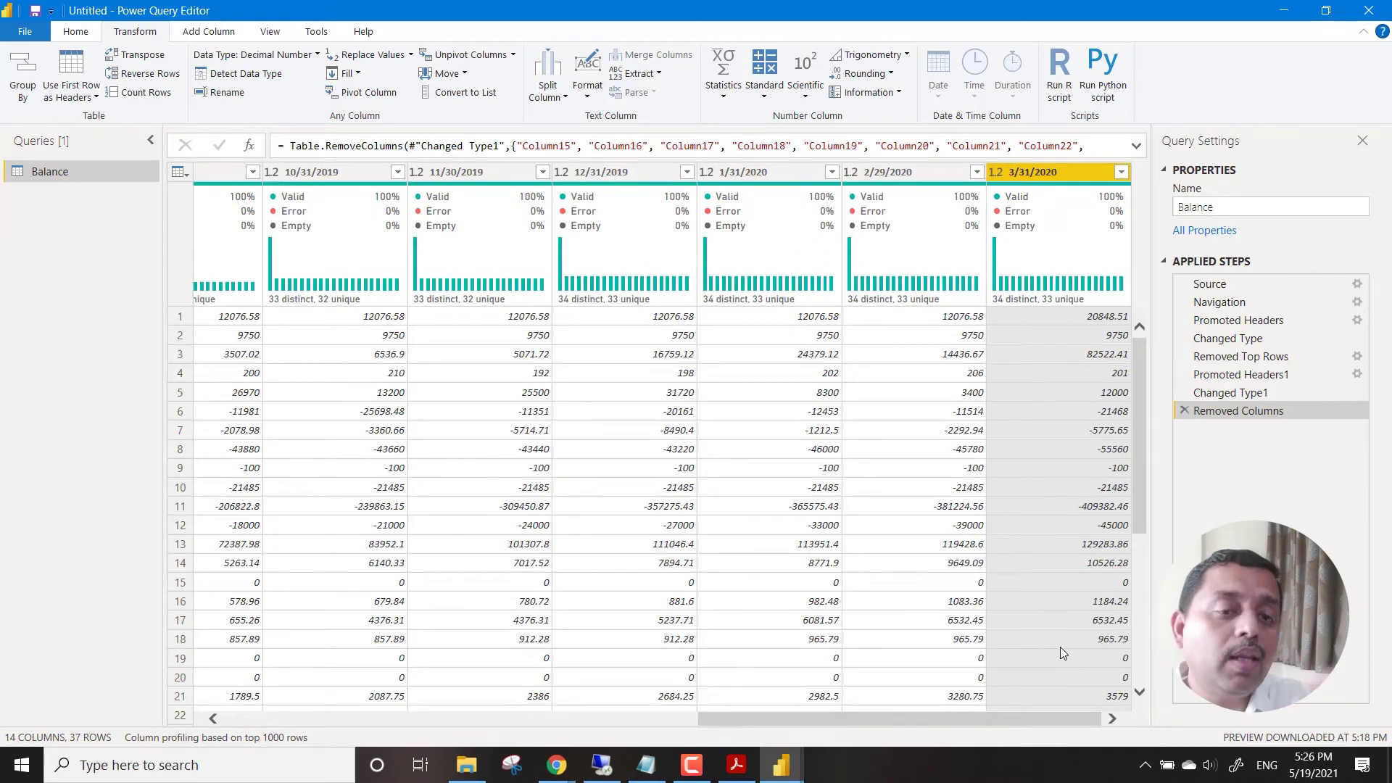
drag(1028, 718, 509, 723)
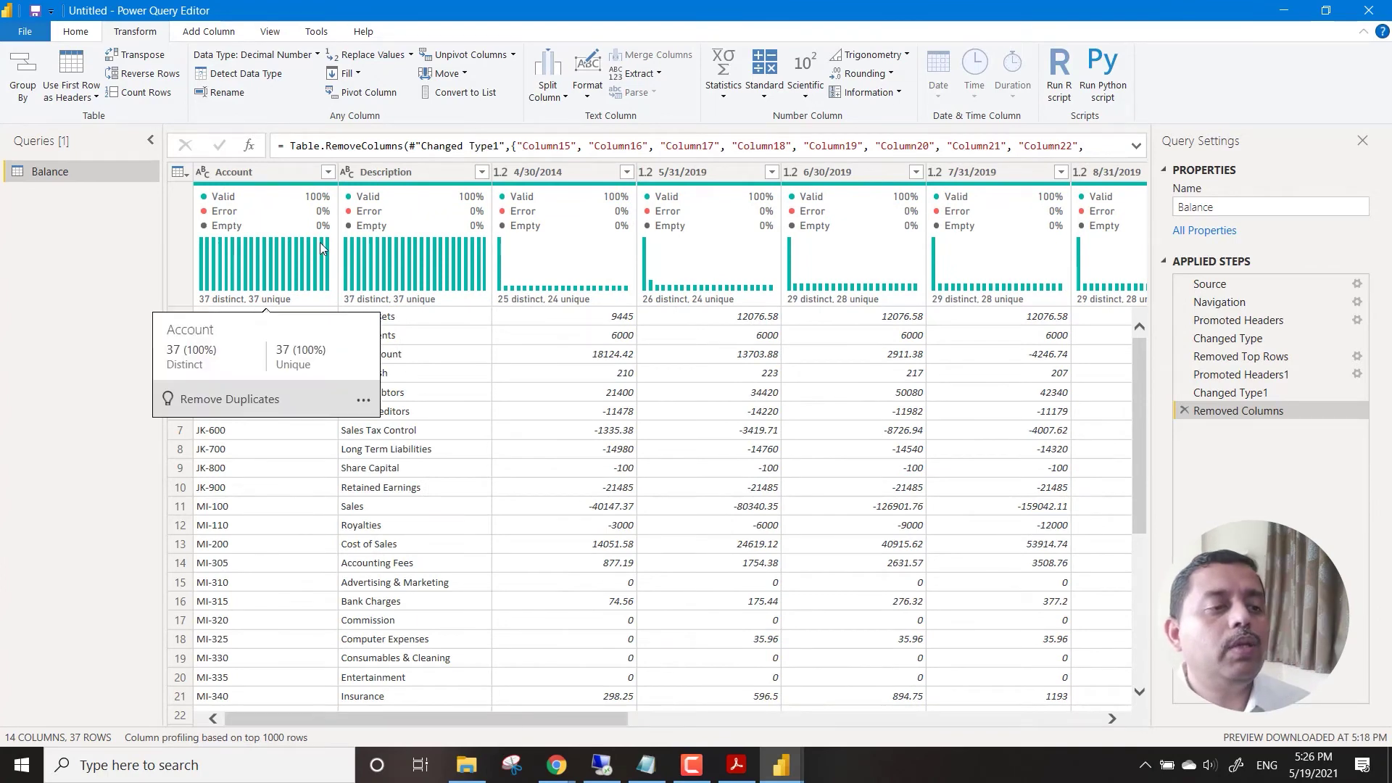
click(270, 186)
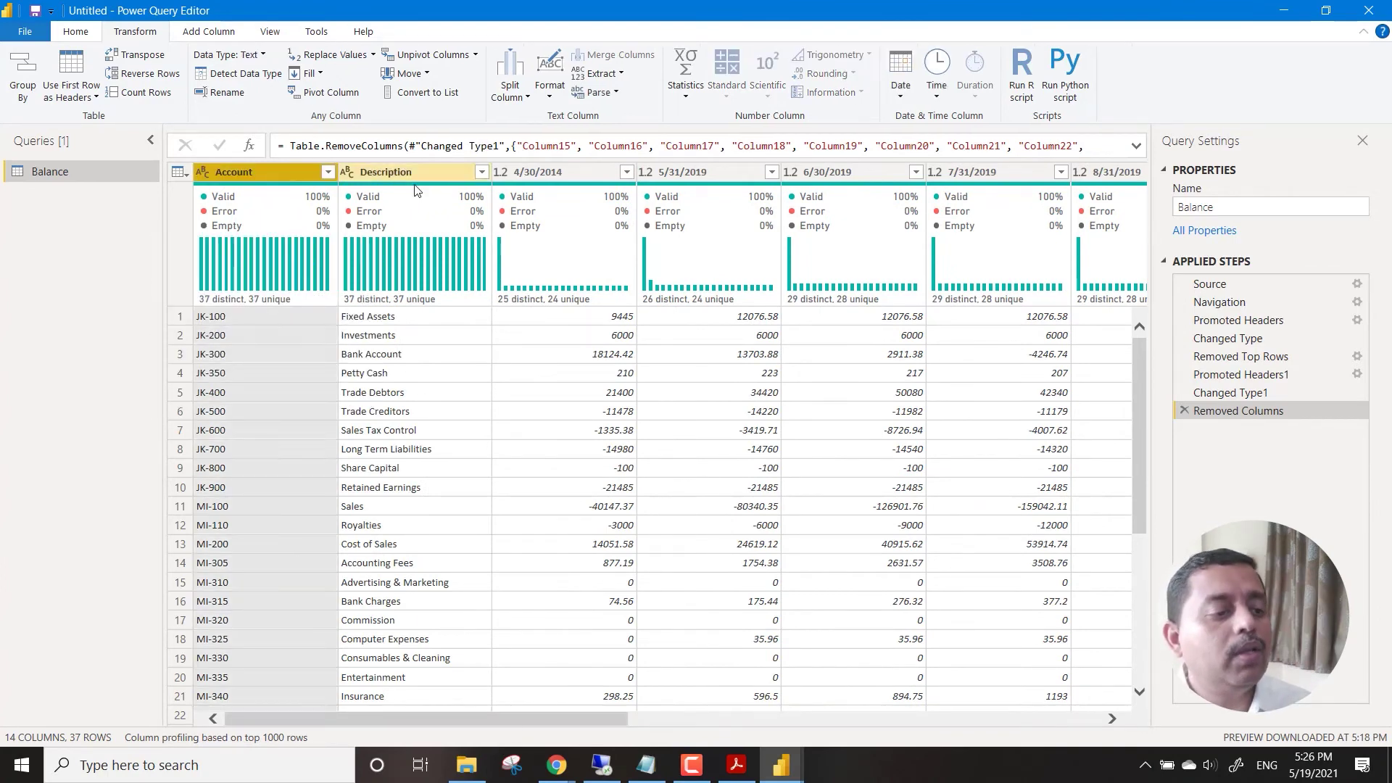
ctrl+click(409, 203)
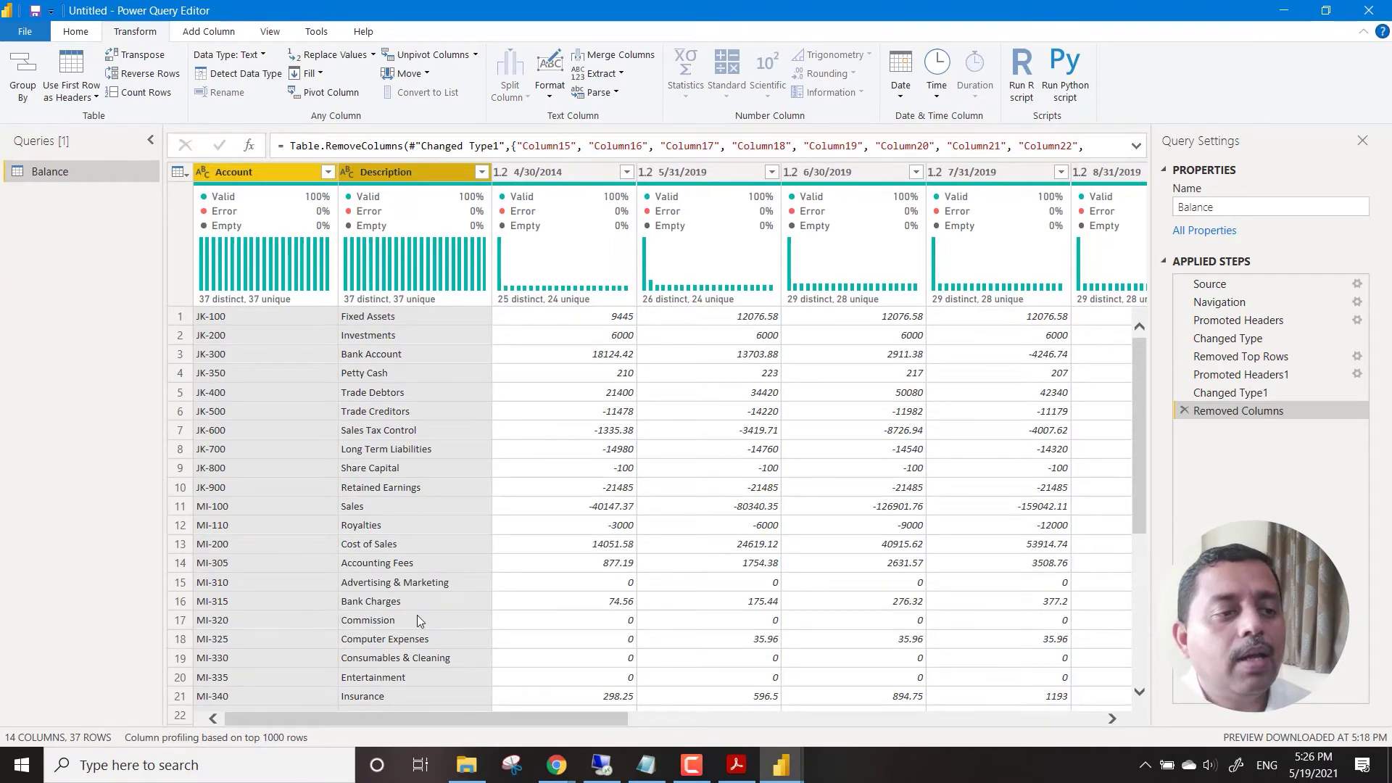
drag(579, 720, 608, 707)
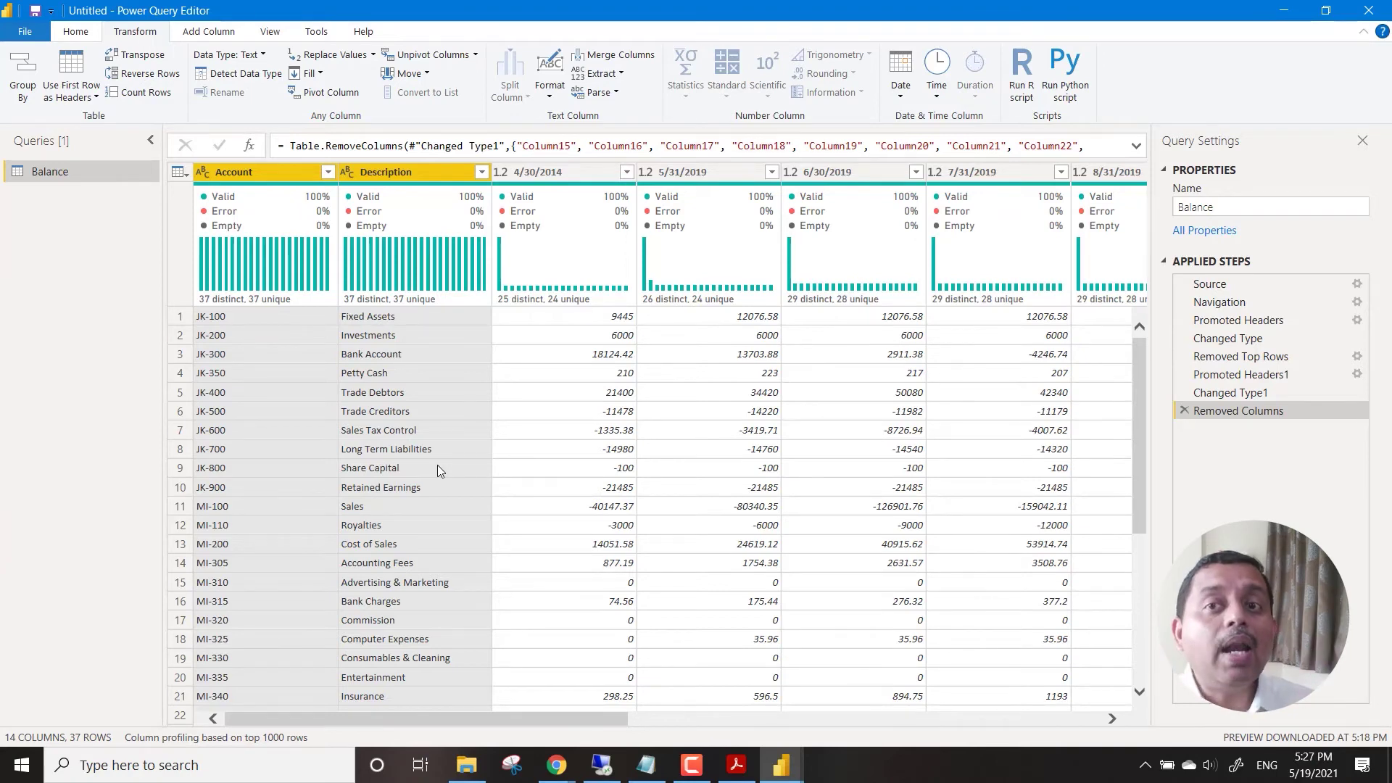
click(476, 56)
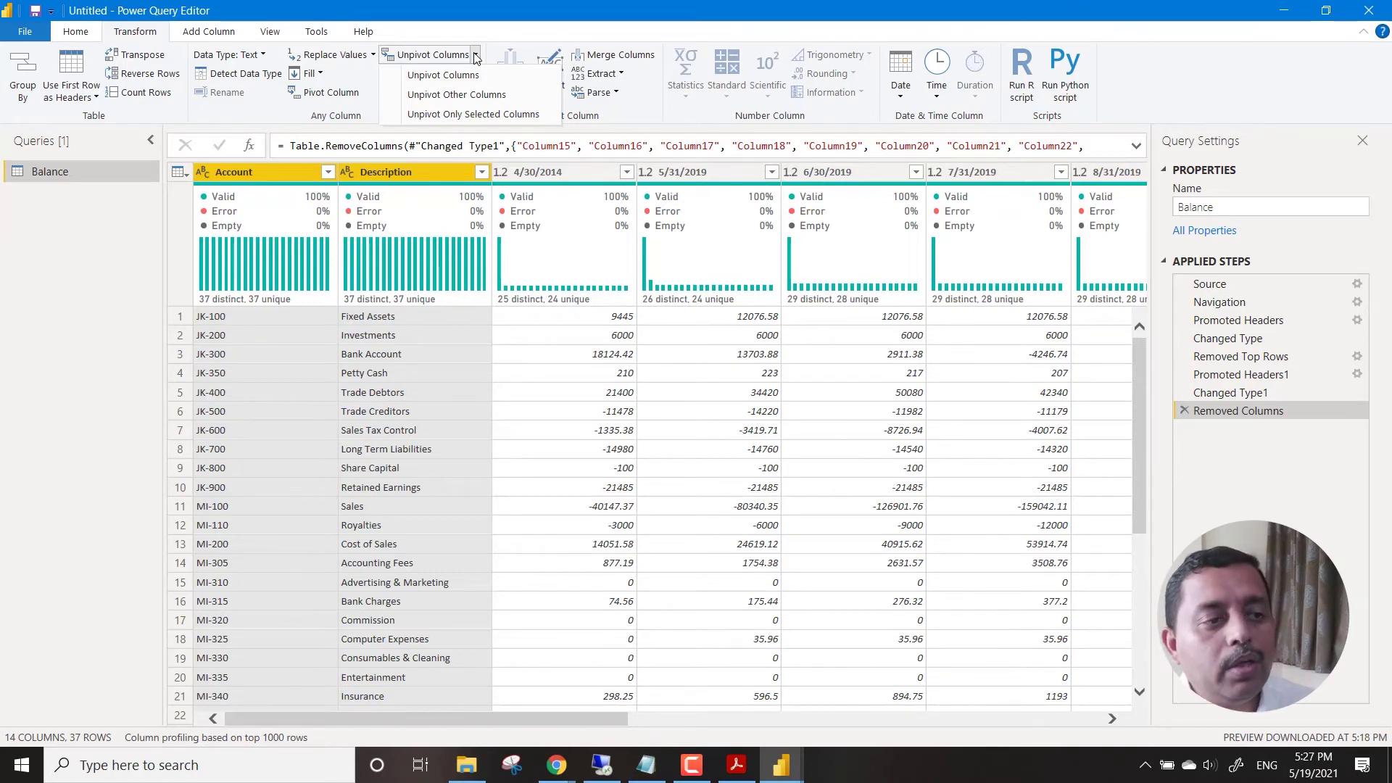
click(475, 100)
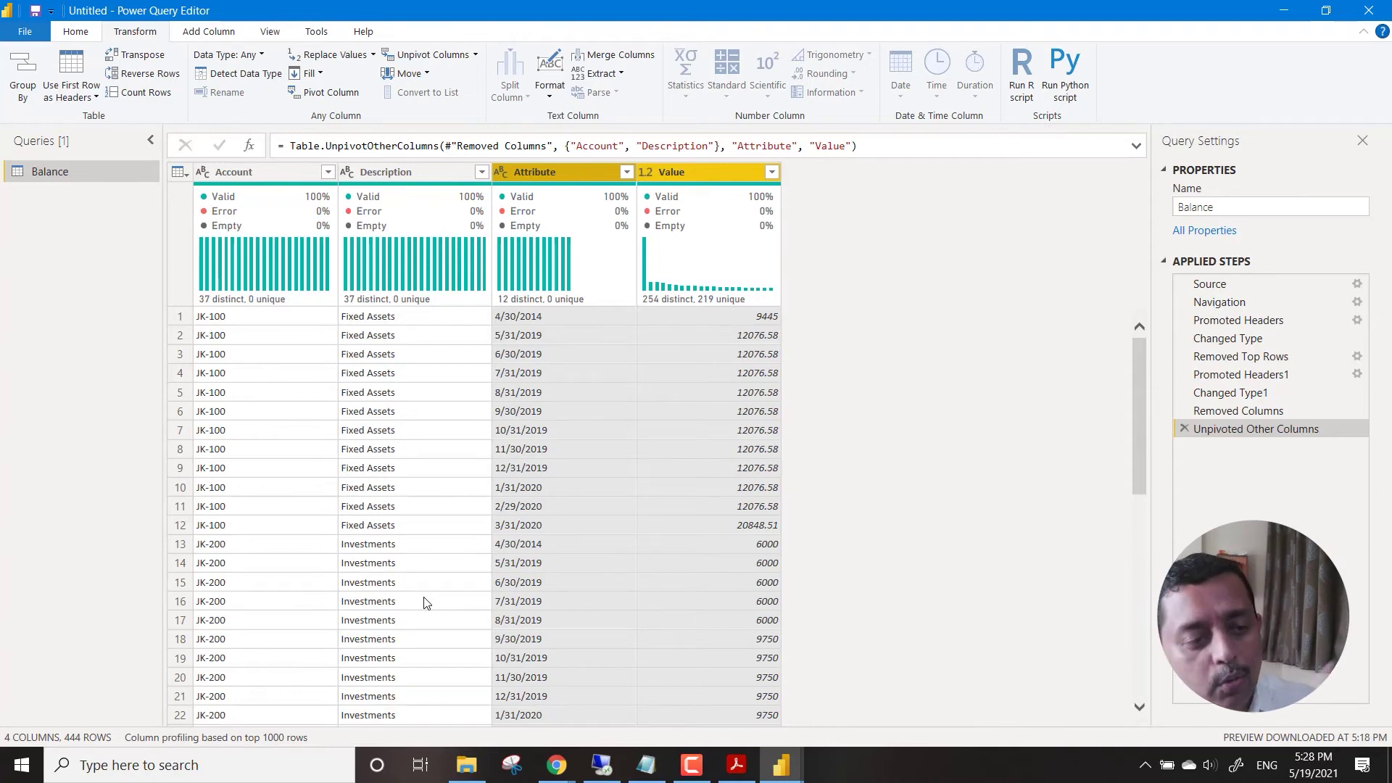
- Rename the Attribute column of the unpivoted Balance table to Date
double_click(562, 172)
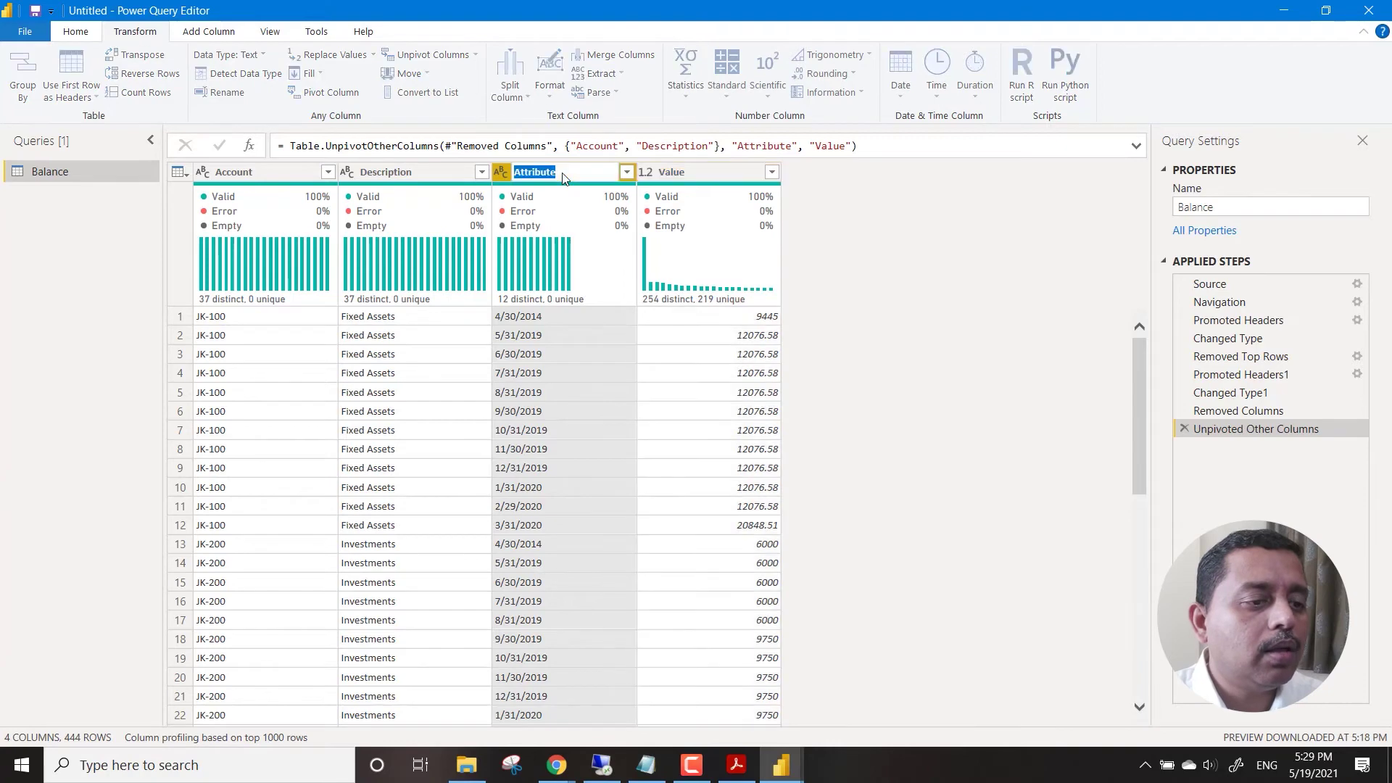
text(Month)
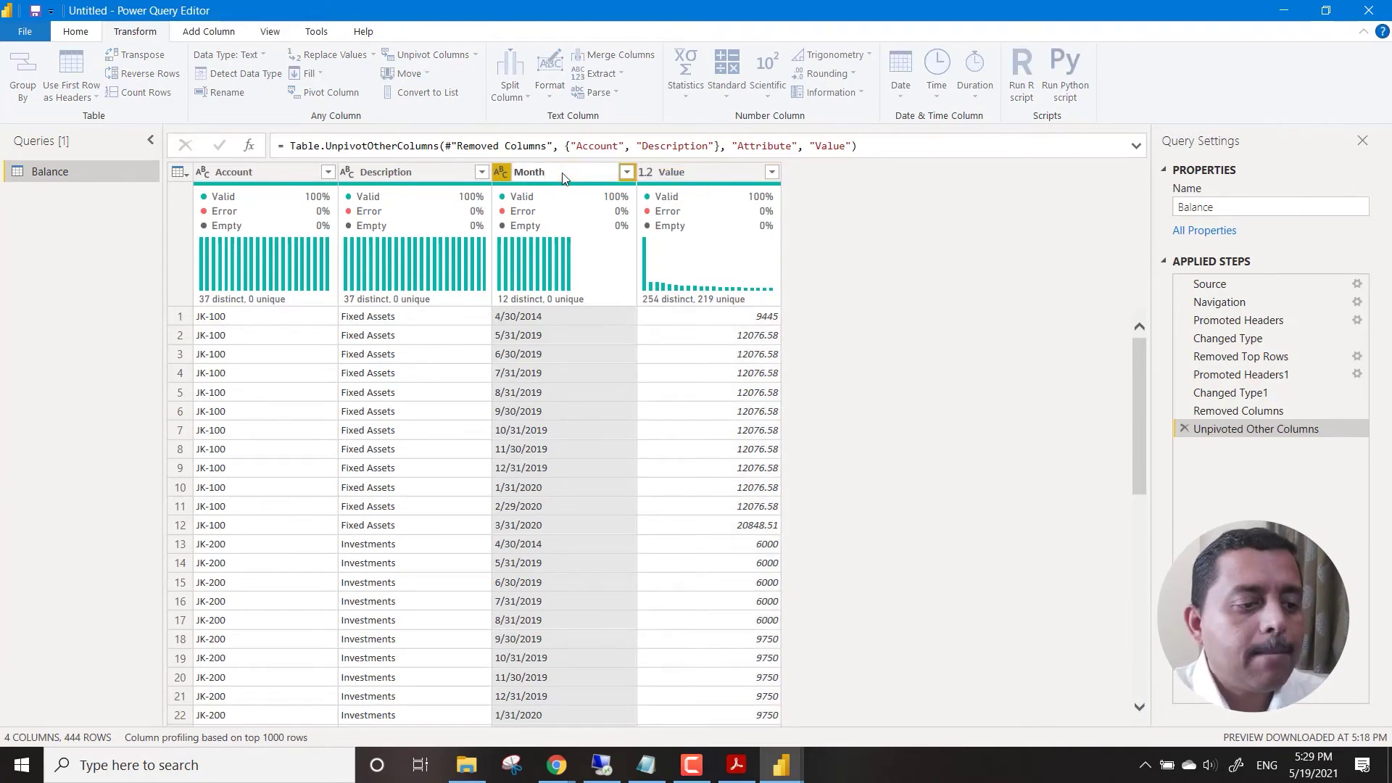
key(BackSpace)
key(BackSpace)
key(BackSpace)
key(BackSpace)
key(BackSpace)
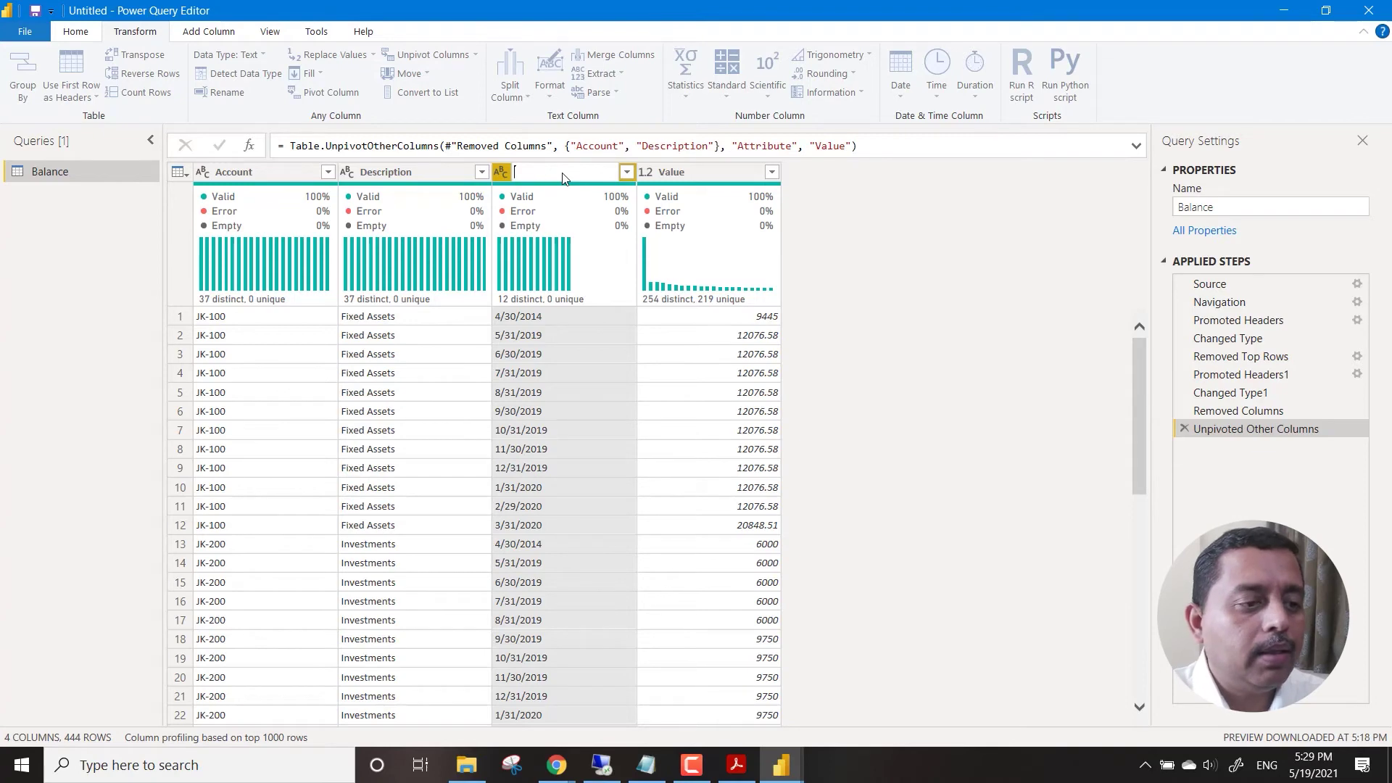
text(Date)
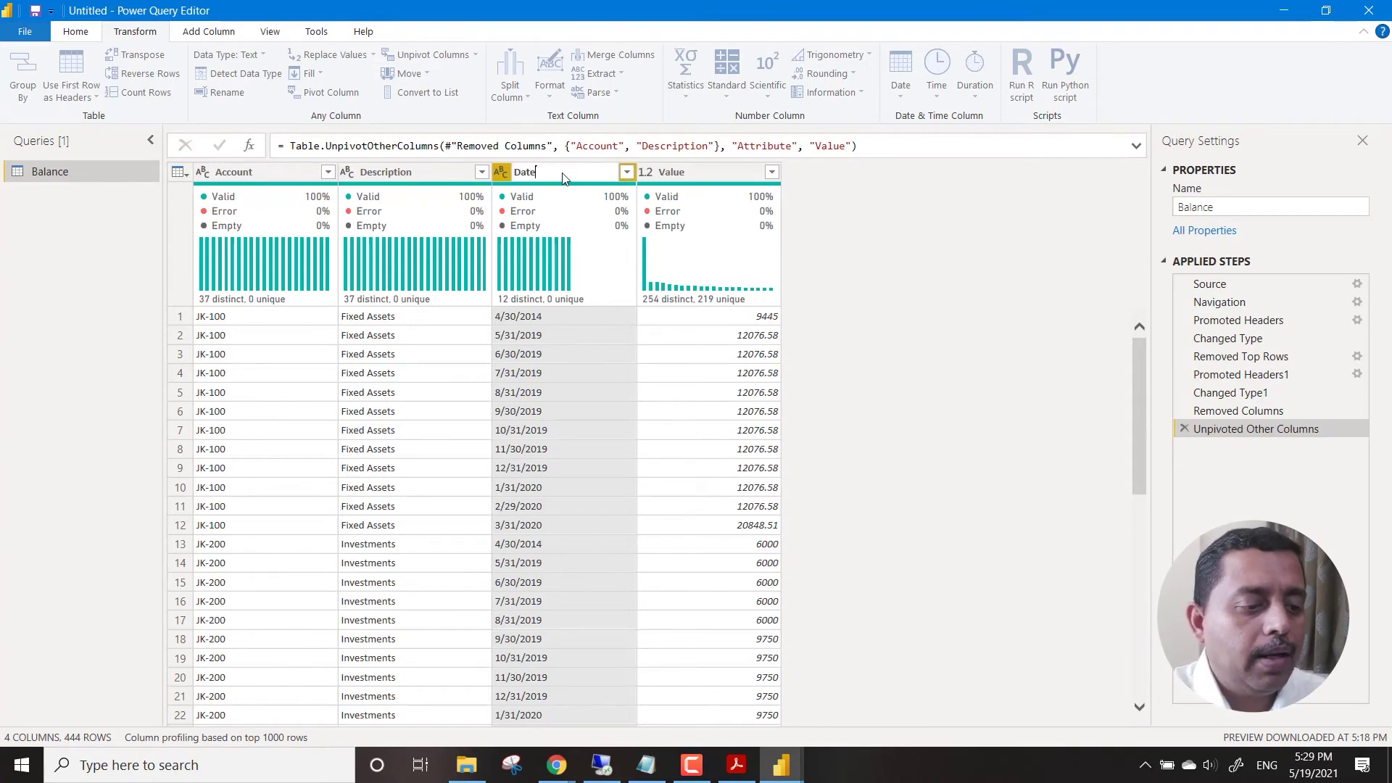
key(Return)
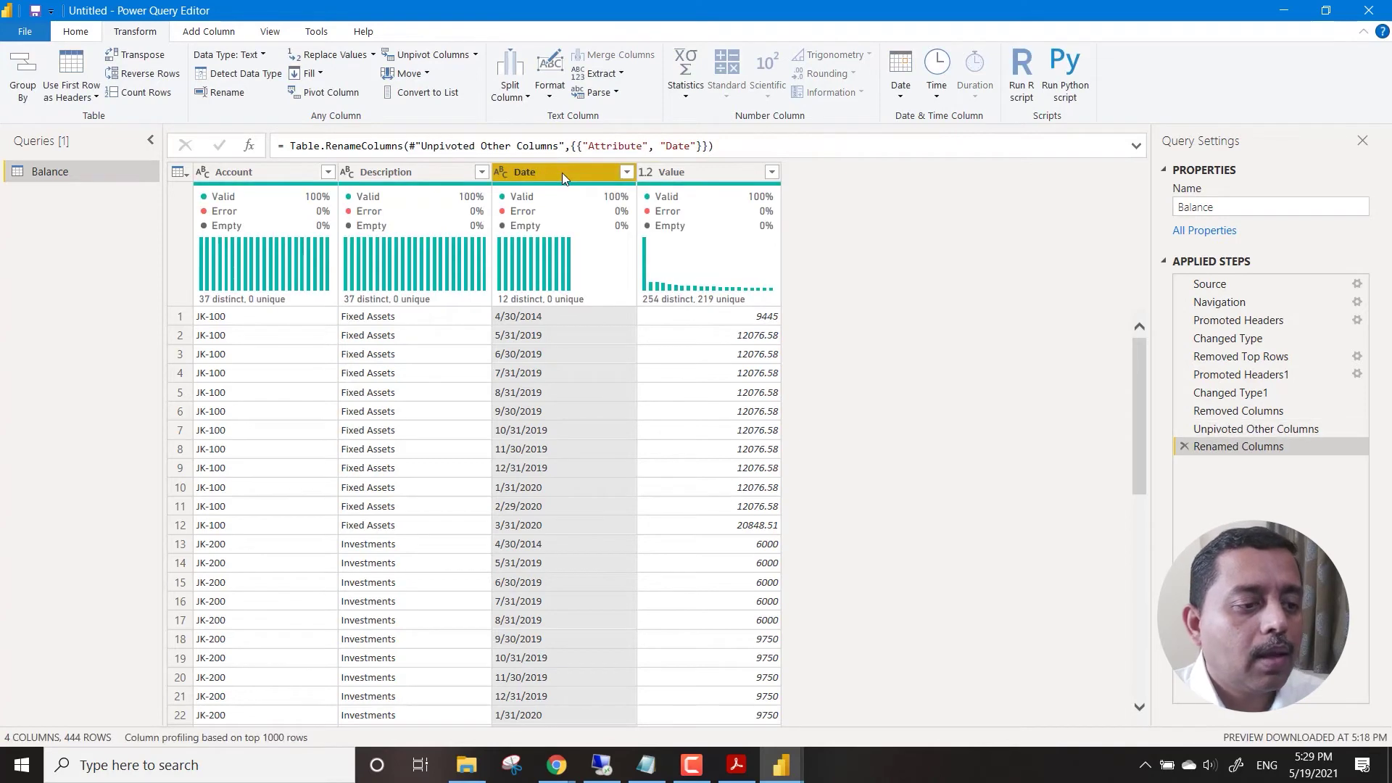
- Rename the Value column of the Balance table to Amount
double_click(697, 172)
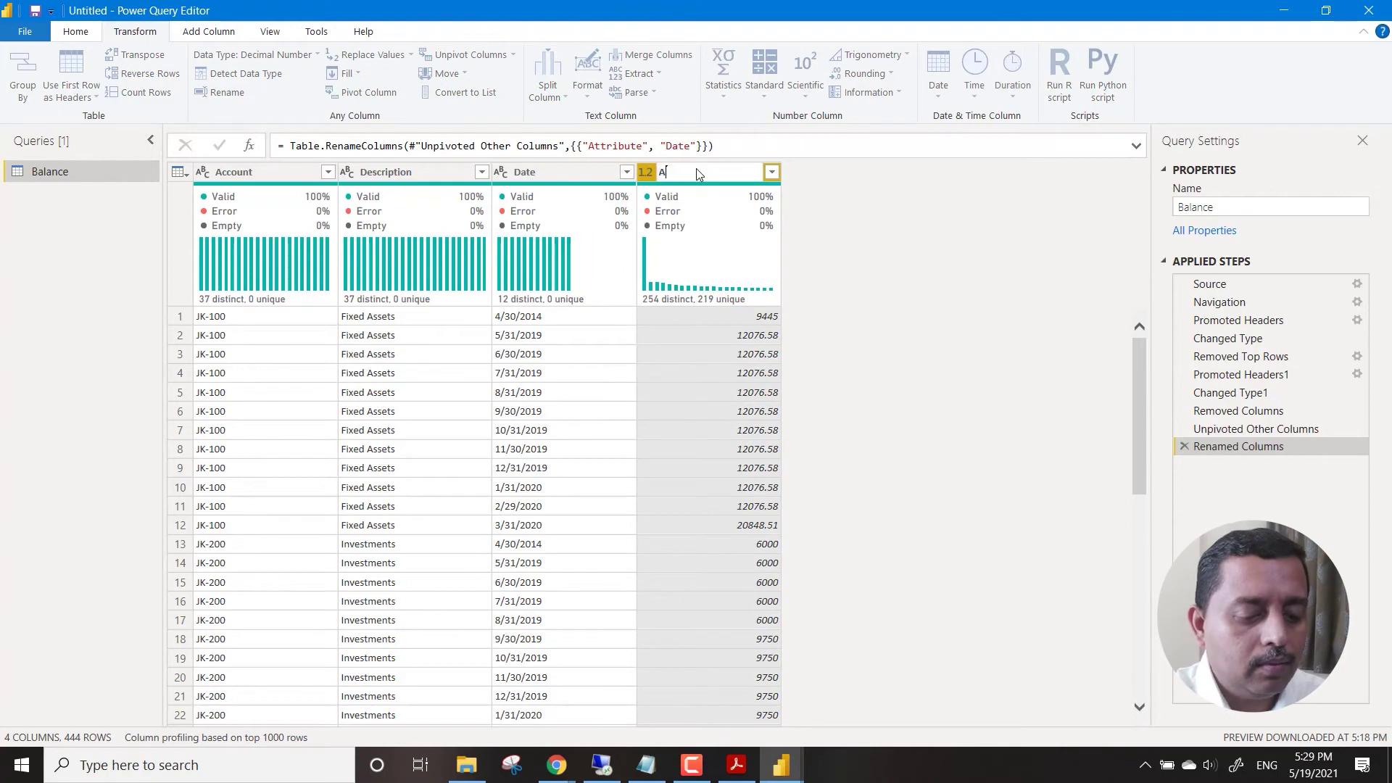
text(Amount)
key(Return)
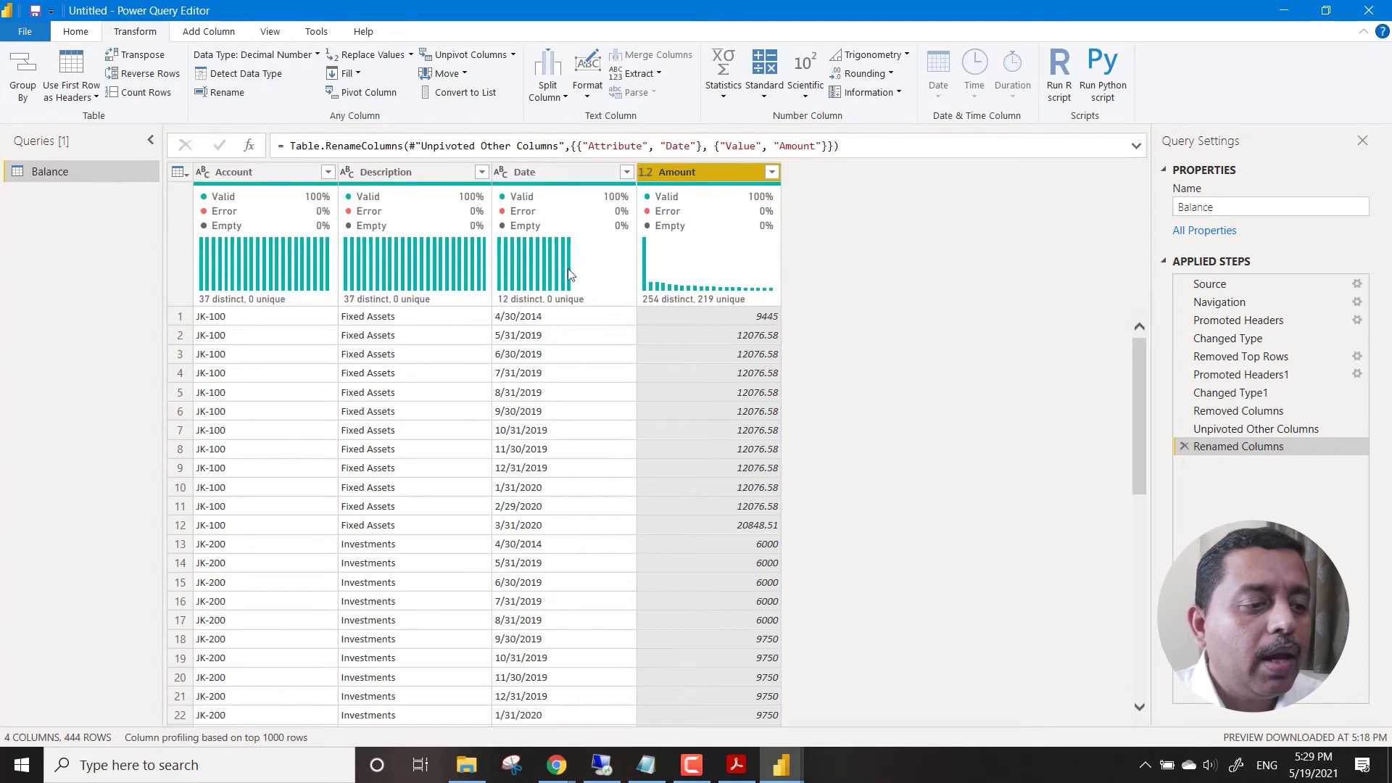
- Check the distinct entries of the Date column and replace the value 4/30/2014 with 4/30/2019 in it
click(626, 172)
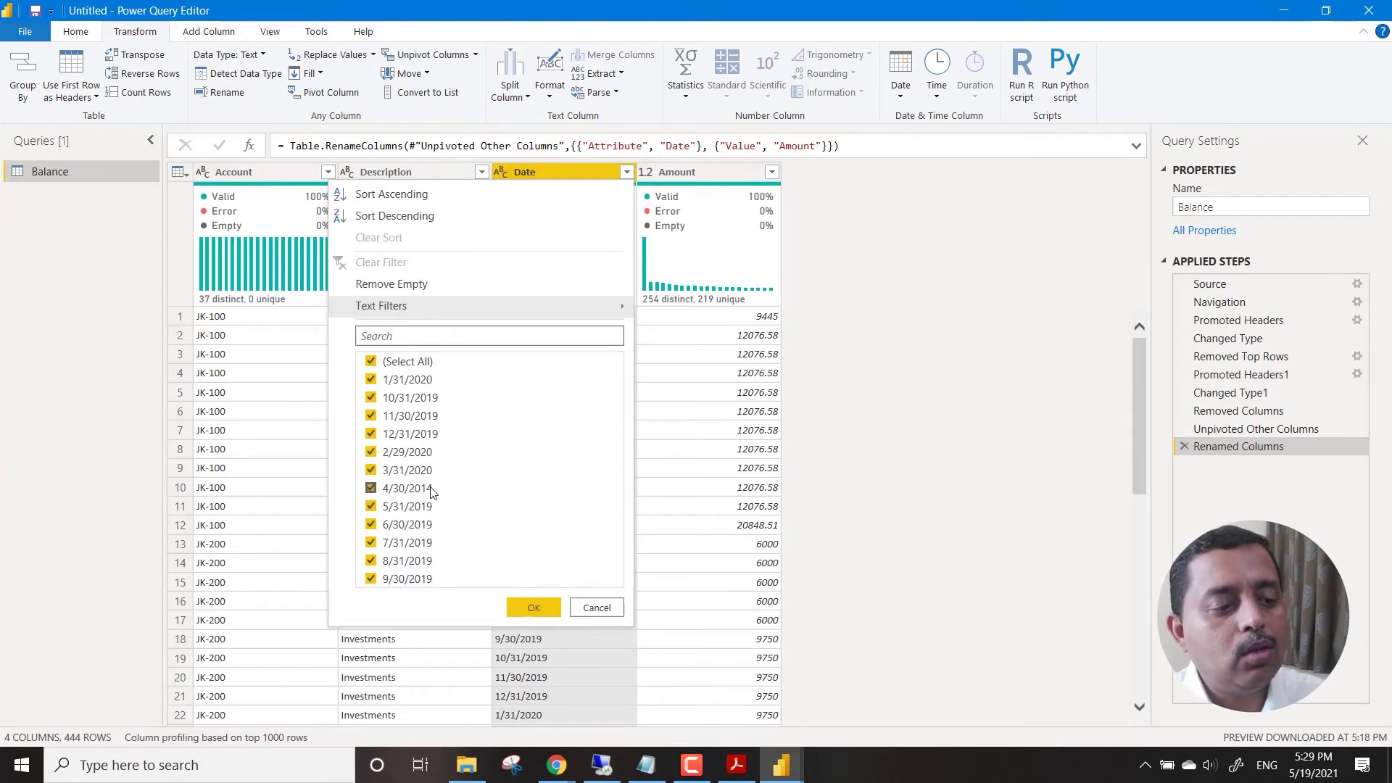
click(595, 610)
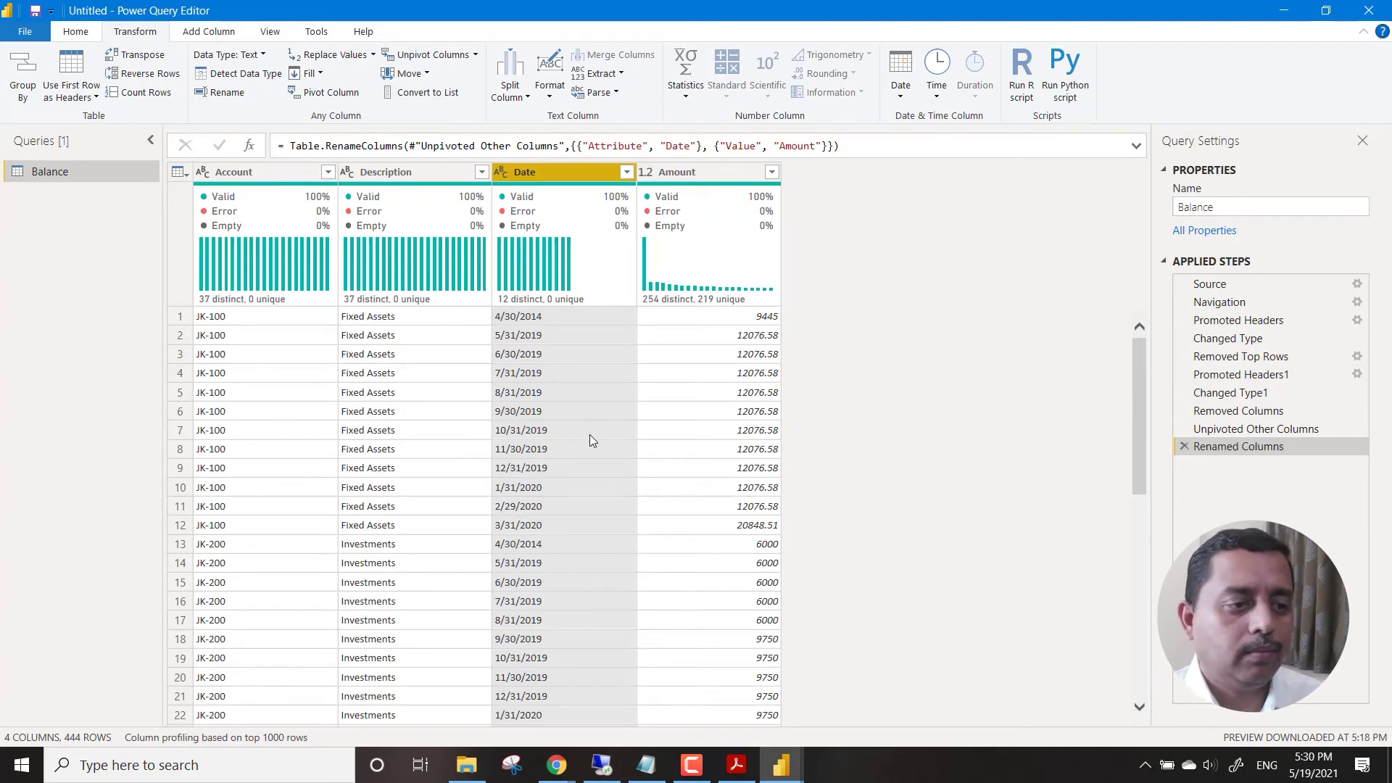
mouse_move(549, 208)
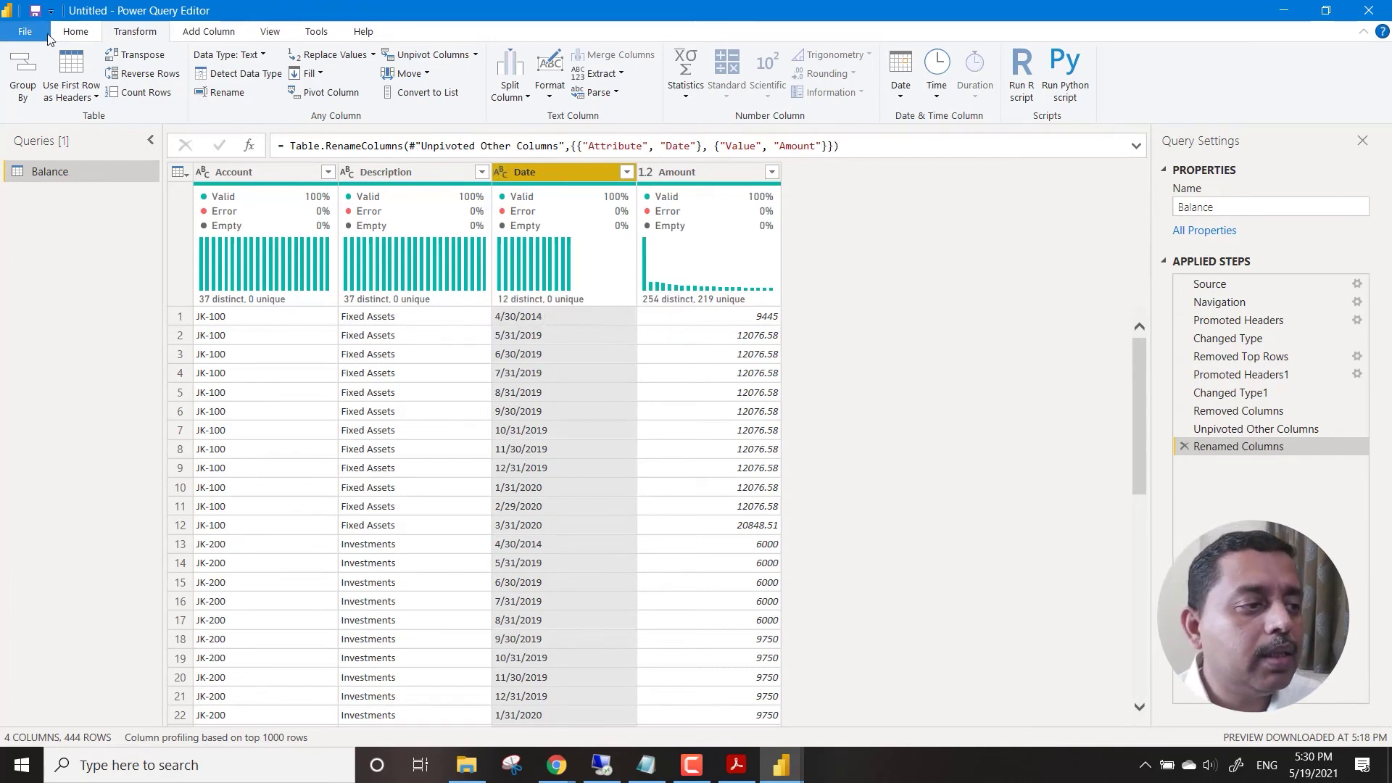
click(75, 31)
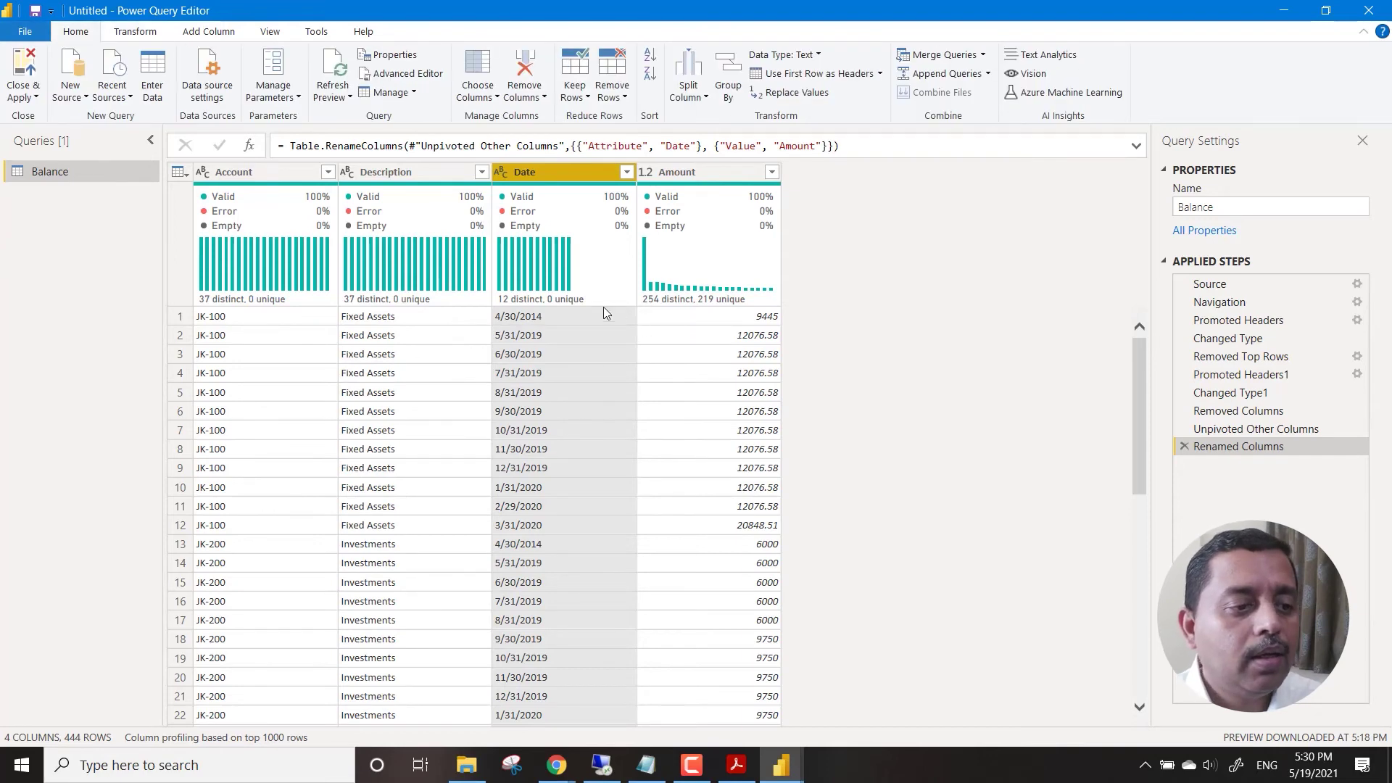
mouse_move(599, 302)
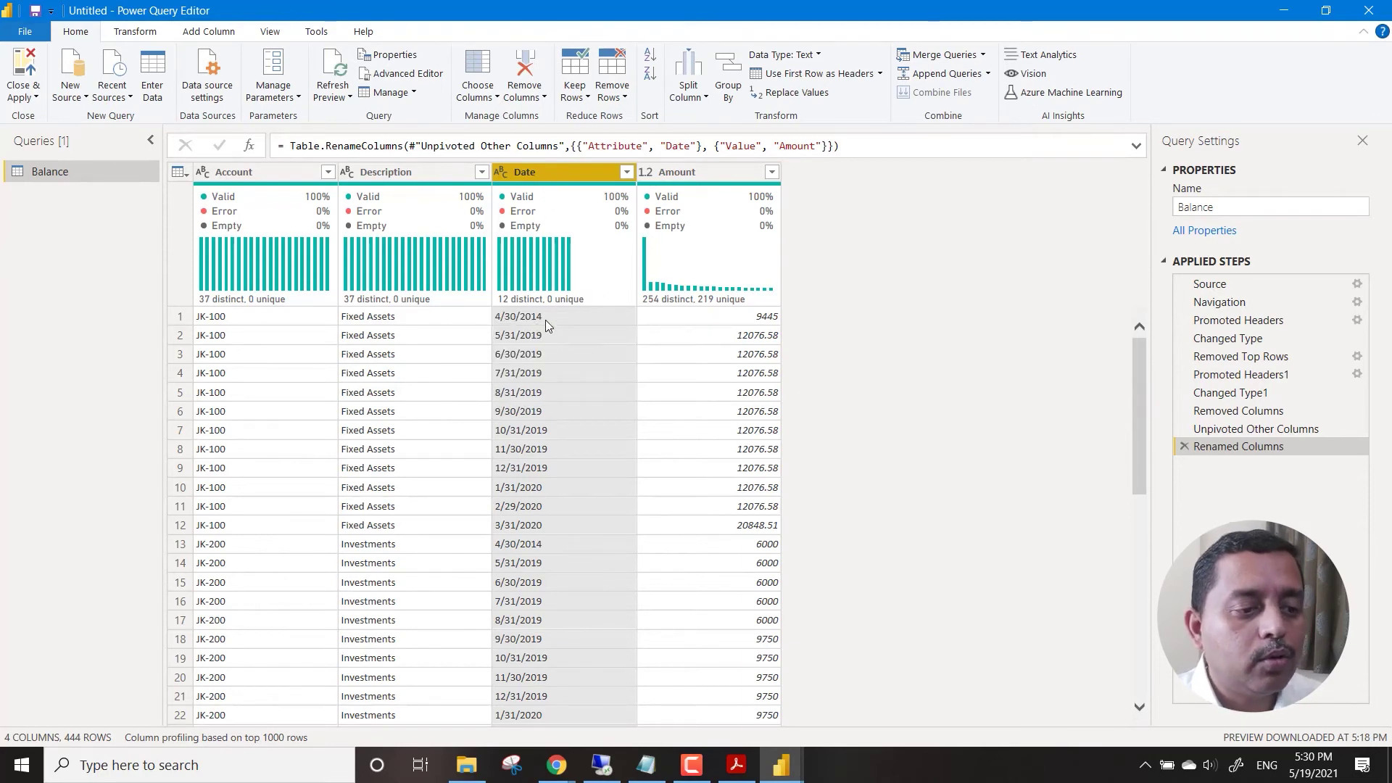
right_click(542, 316)
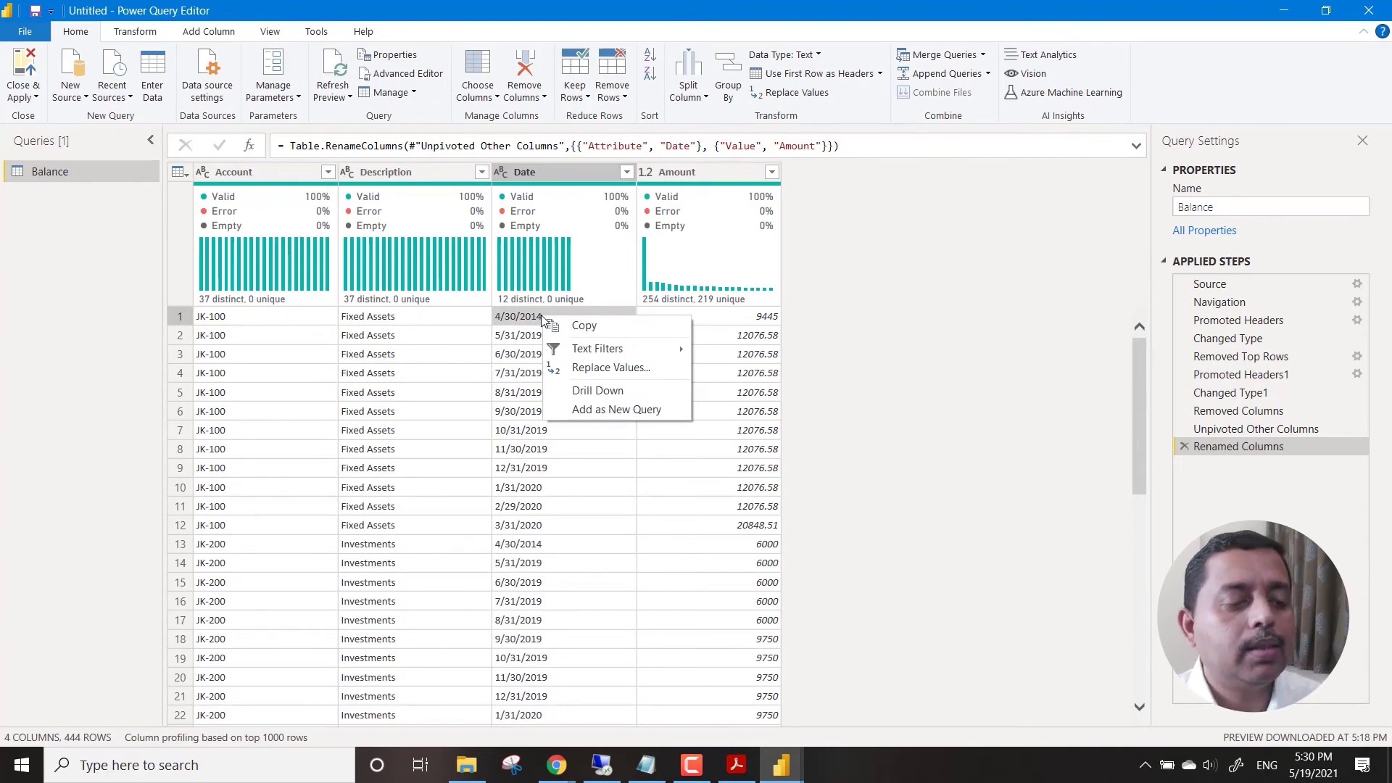
click(599, 367)
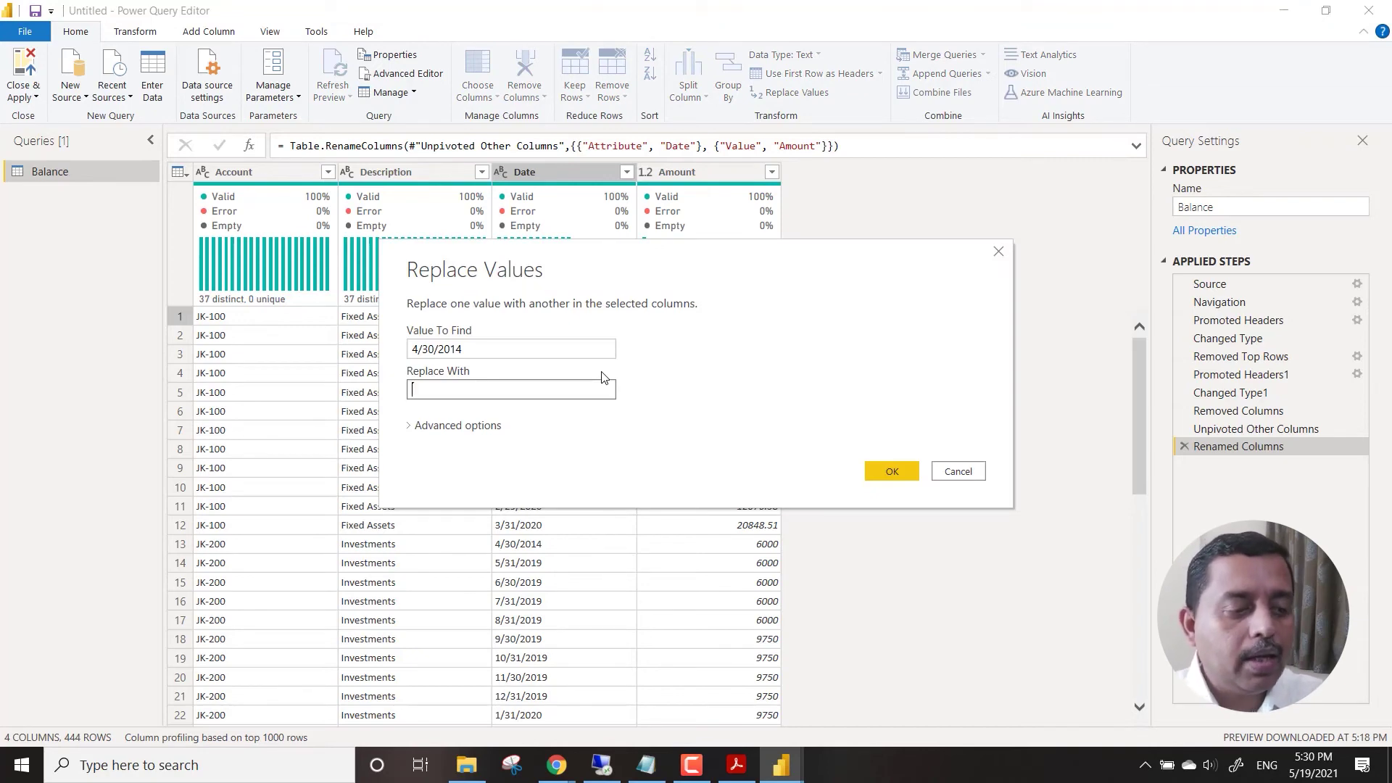
text(4/30)
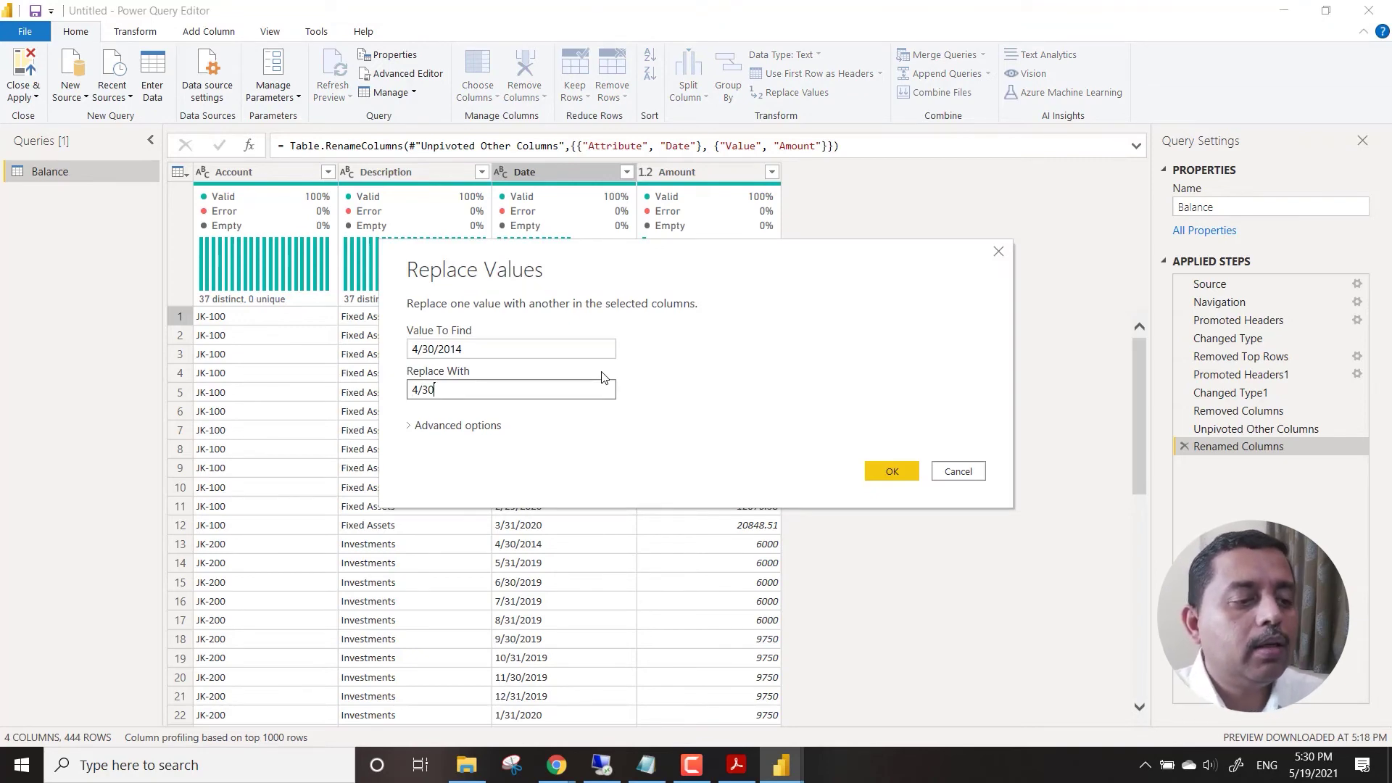
text(/2019)
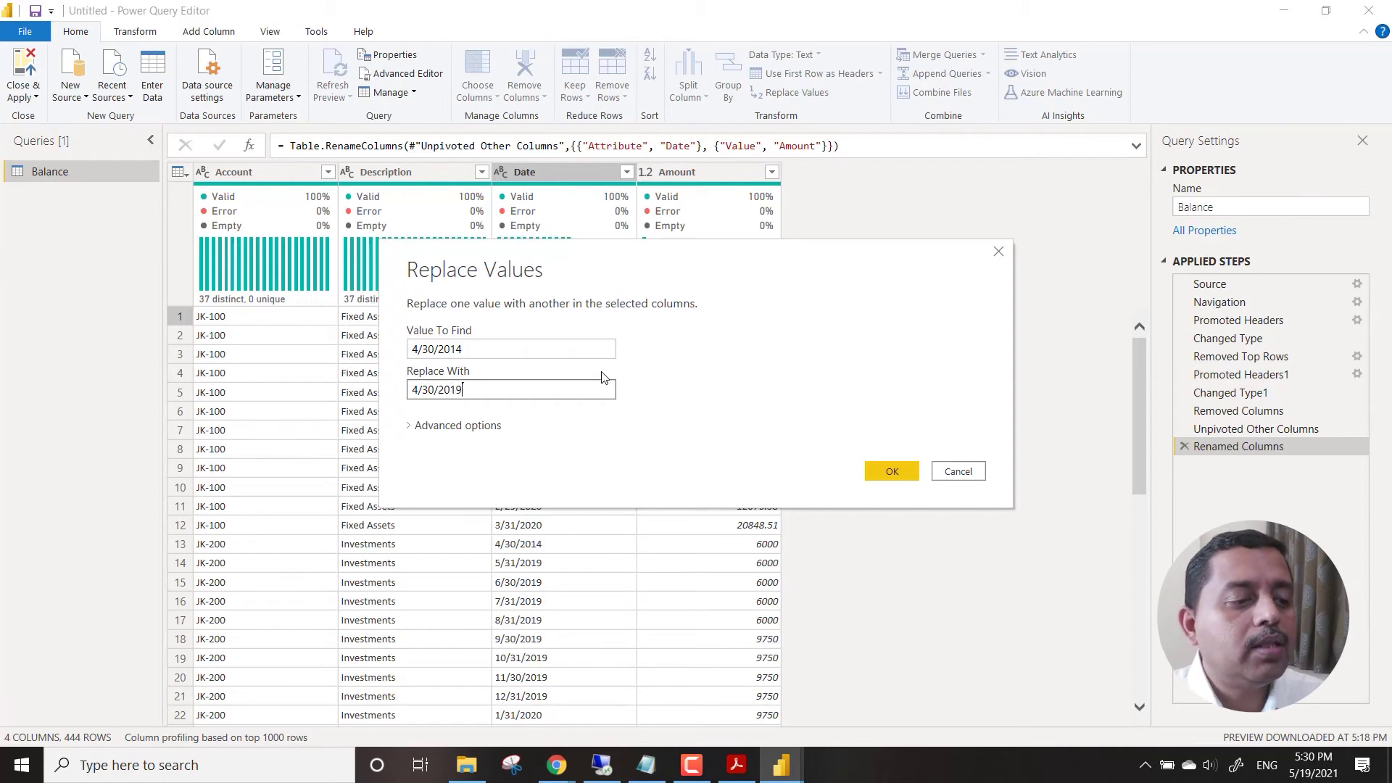
click(891, 469)
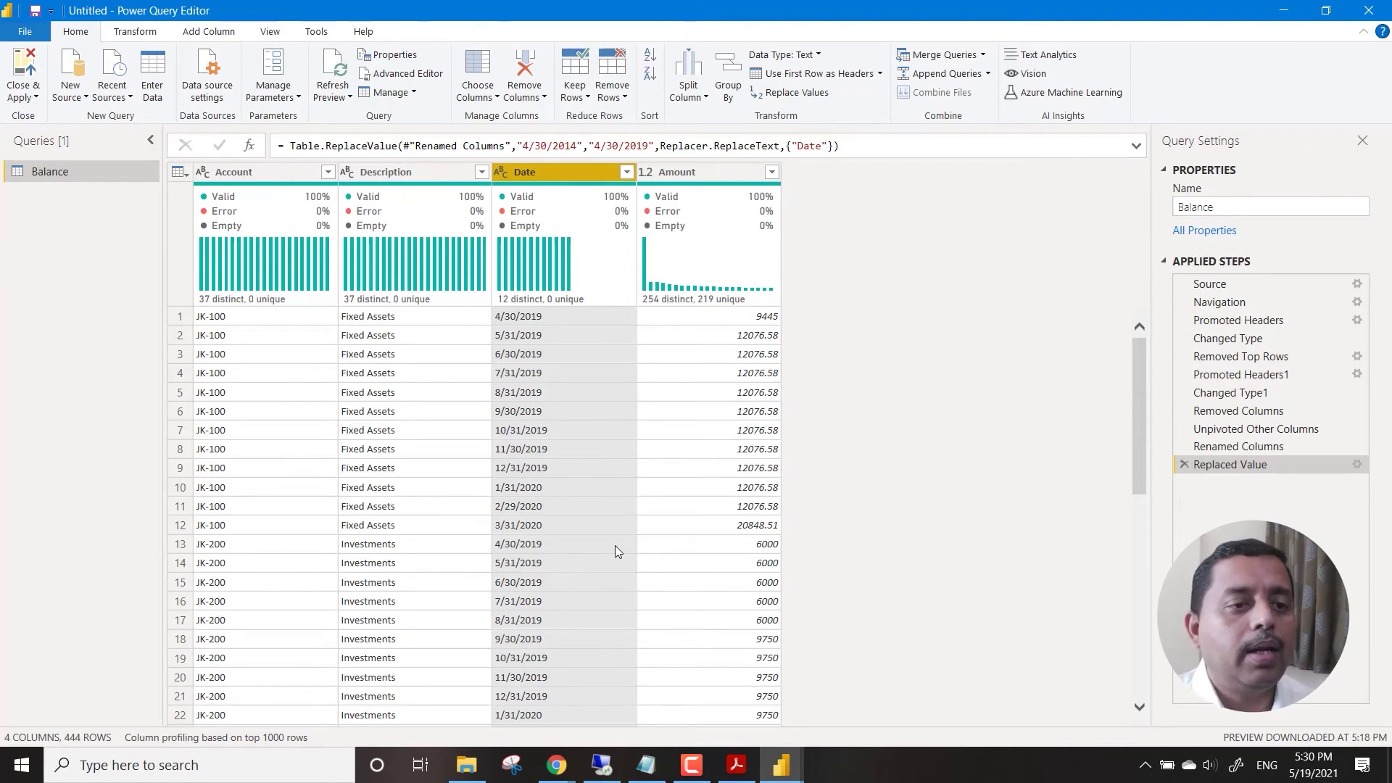
- Change the Date column's data type from text to Date and check its list of distinct dates
click(818, 57)
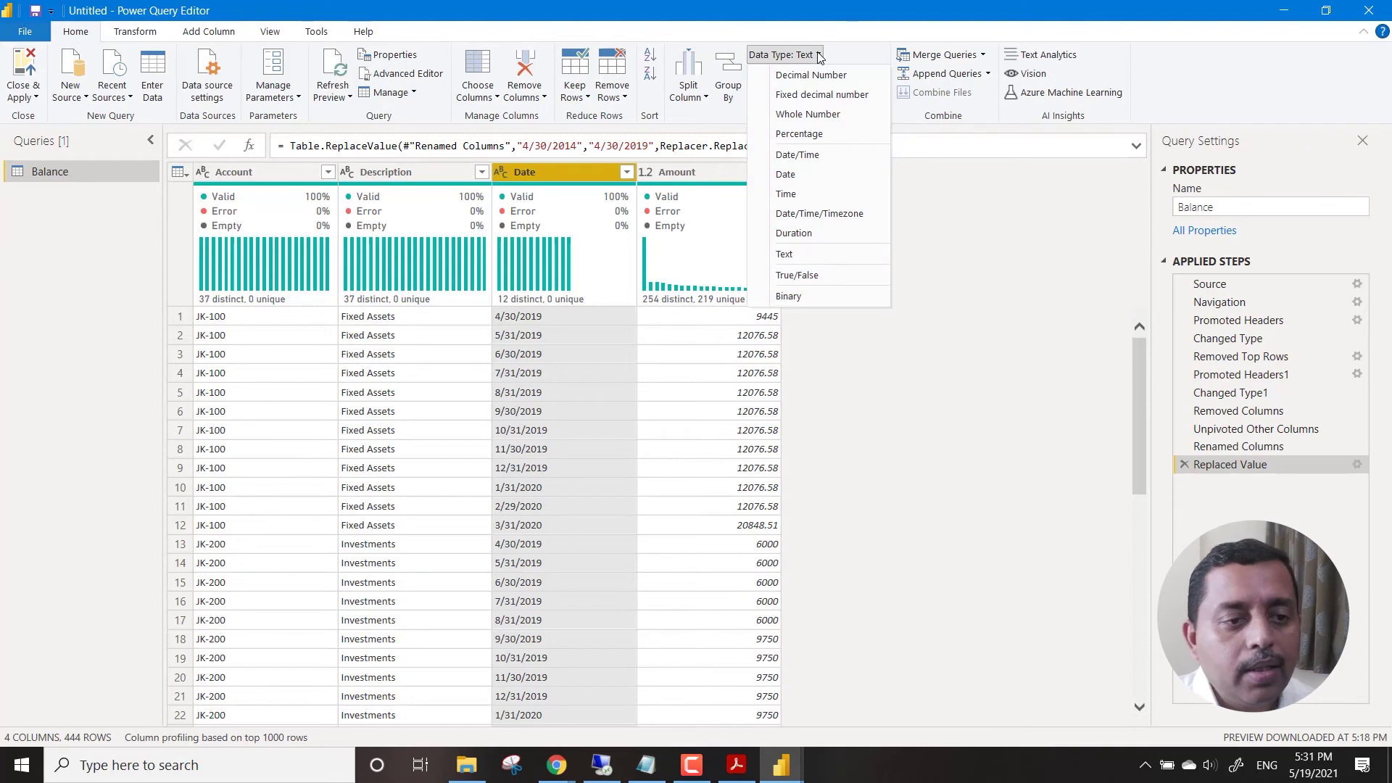
click(800, 175)
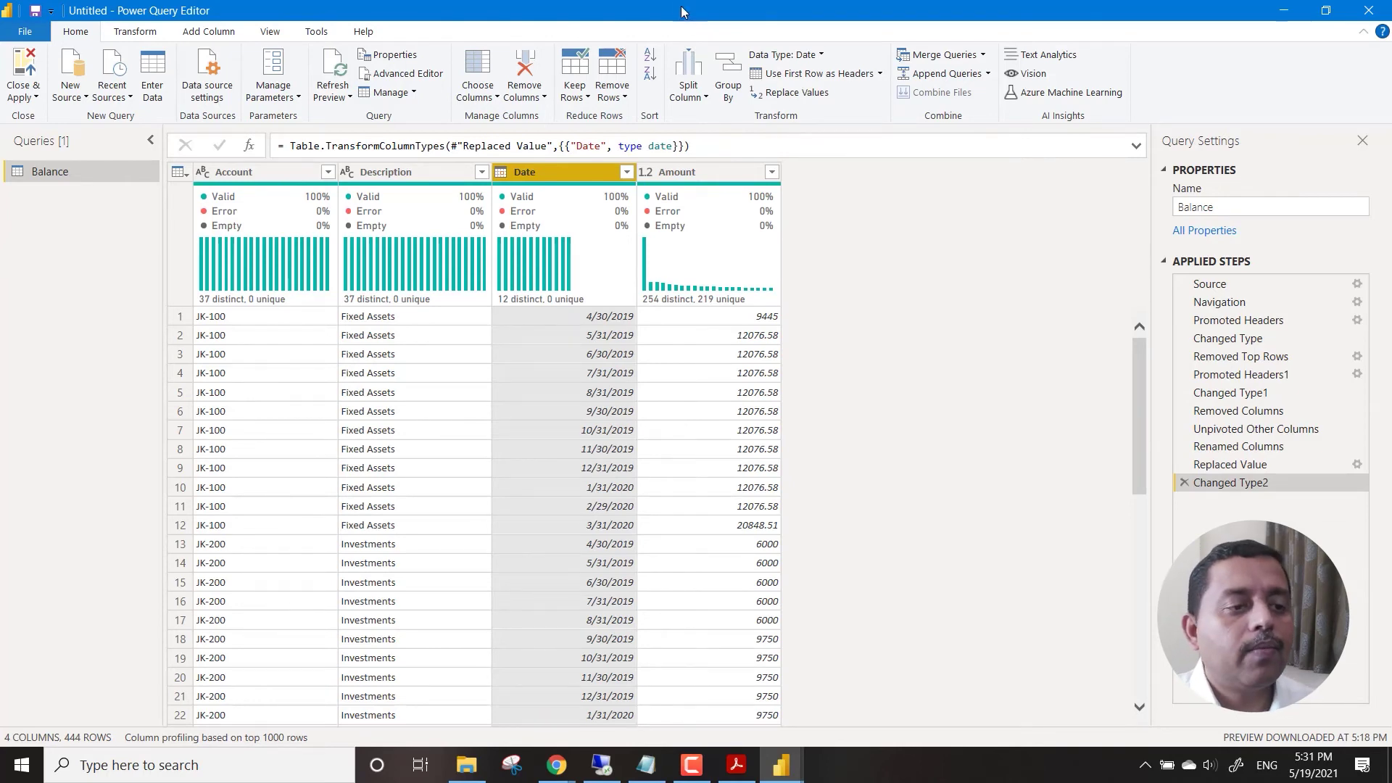
click(627, 173)
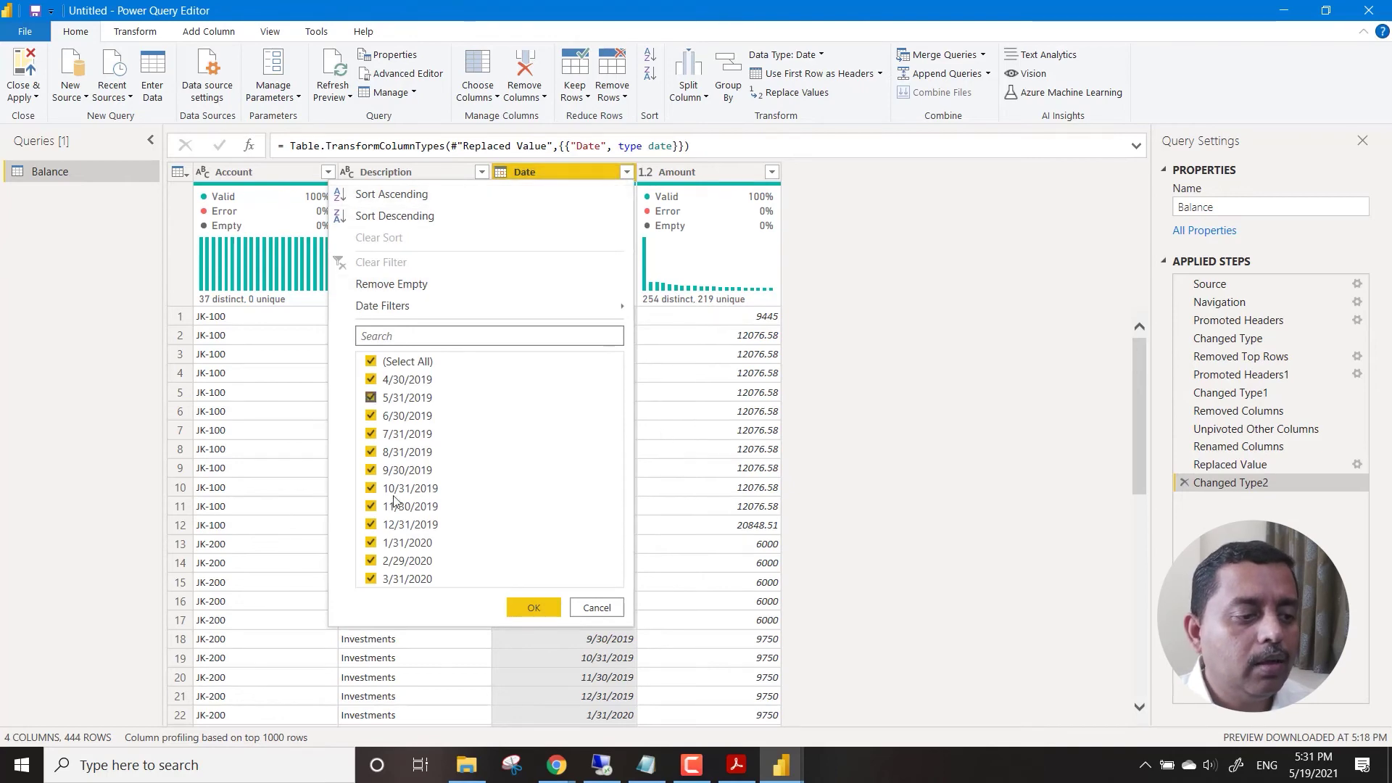
click(698, 393)
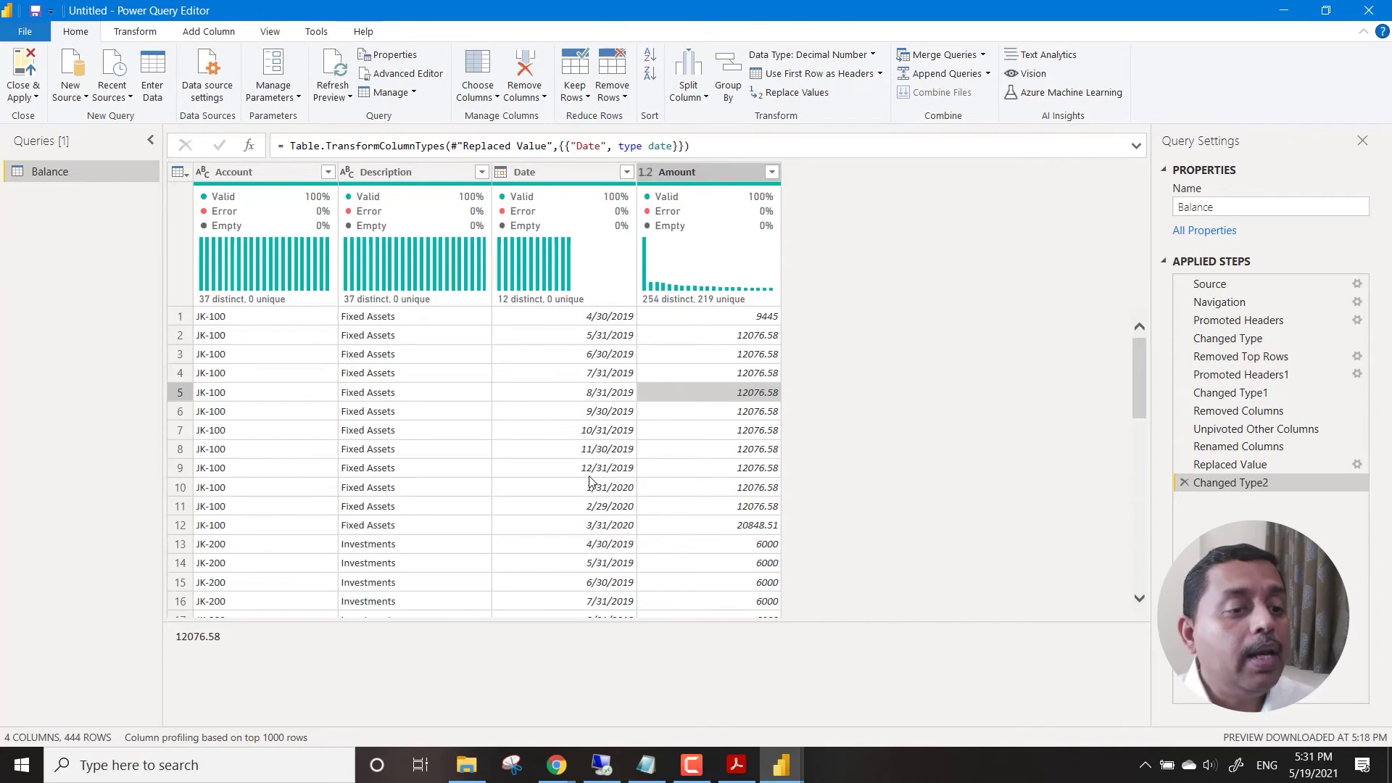
- Look over the reshaped Balance rows, close Power Query Editor and load the table into the Power BI Desktop report
scroll(742, 529, down, 1)
scroll(743, 530, down, 8)
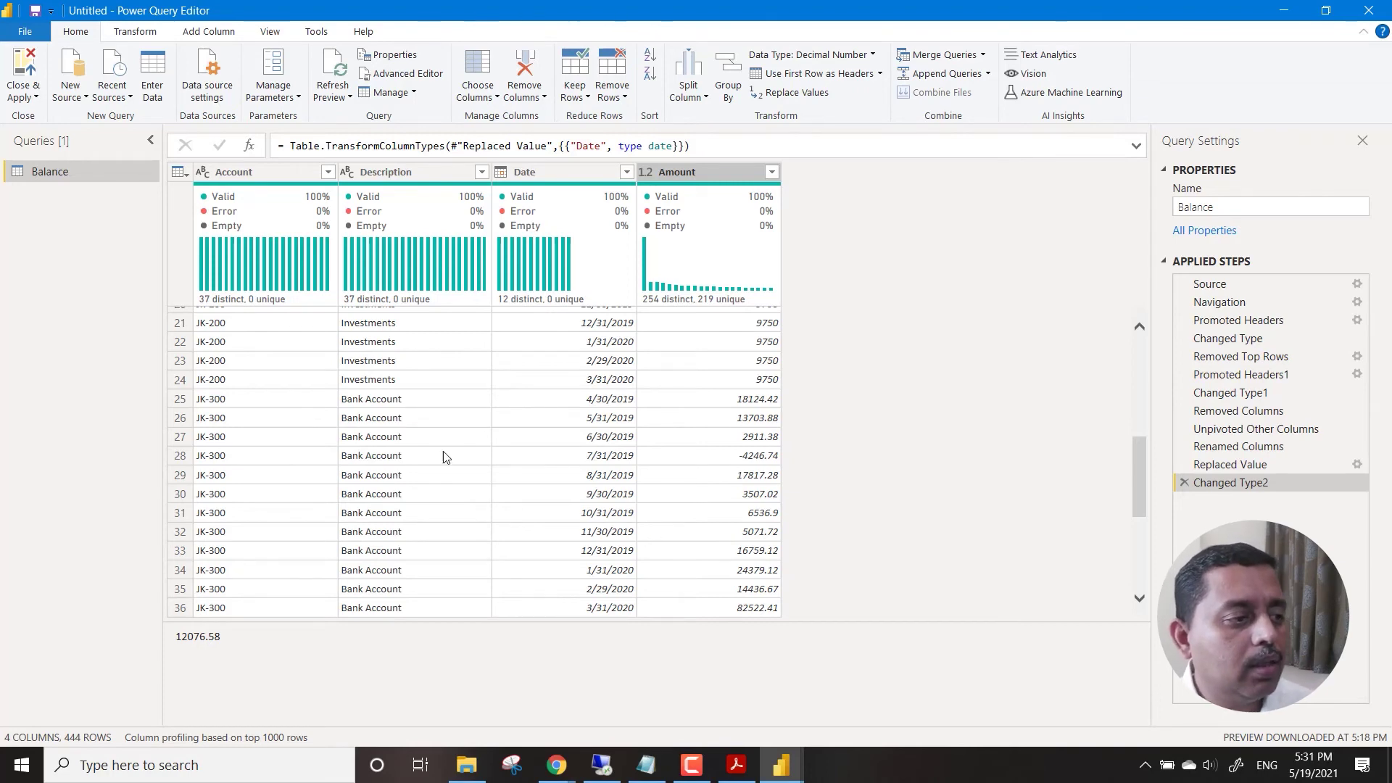
click(17, 97)
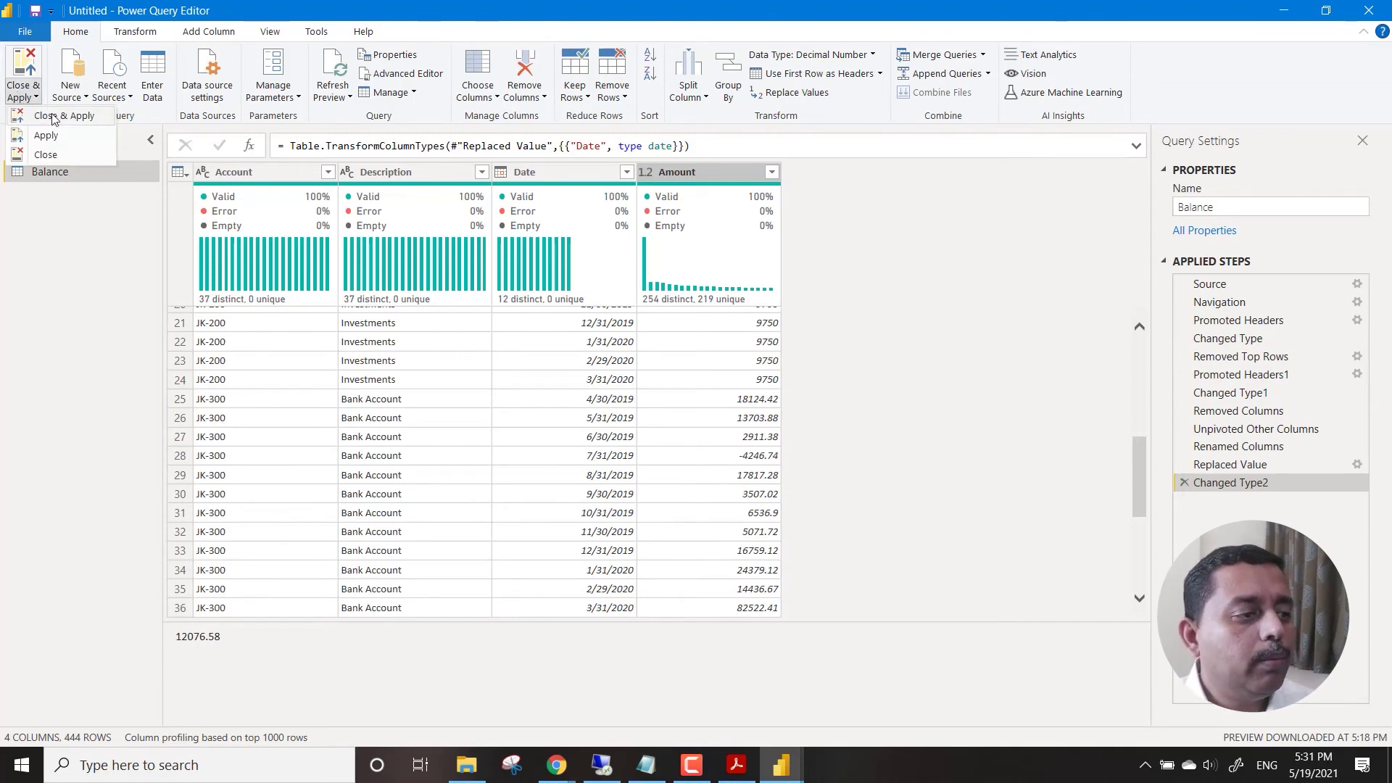
click(45, 154)
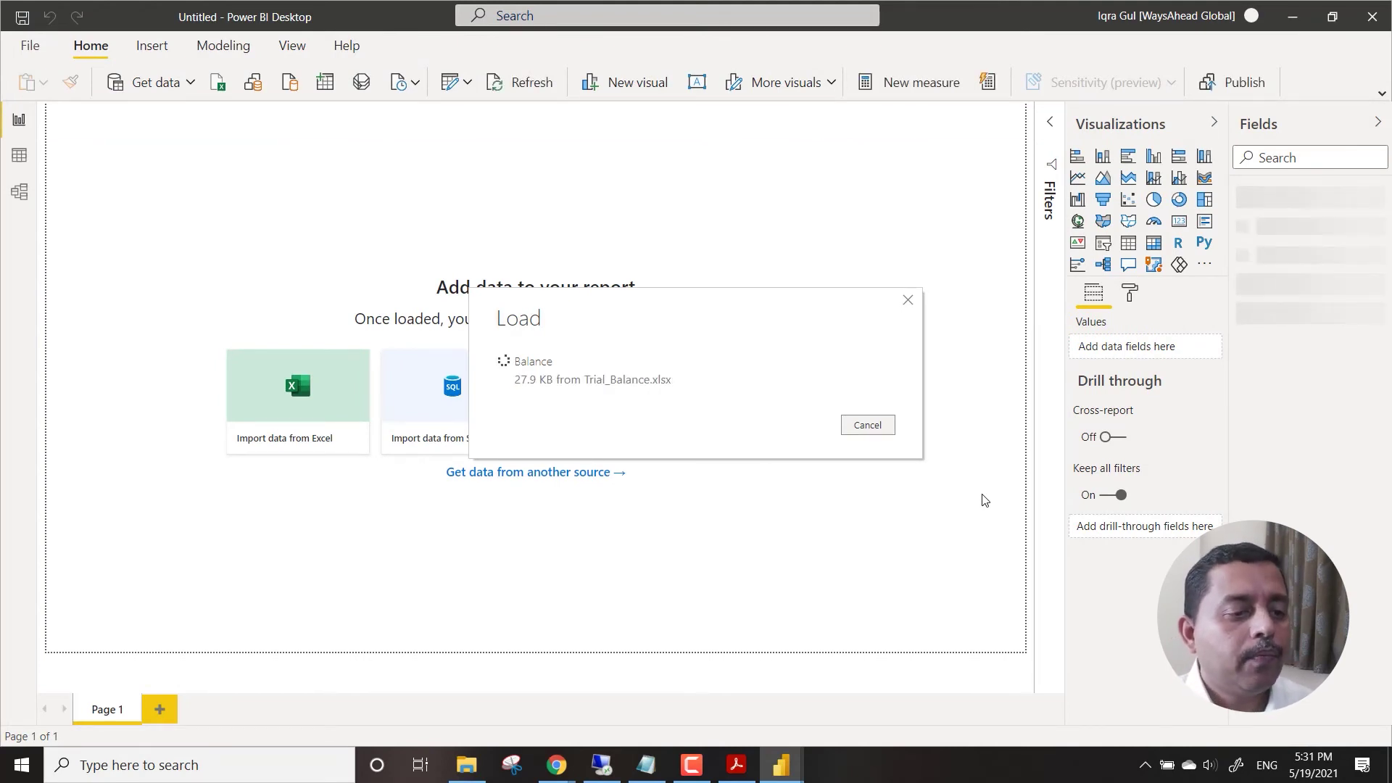
- Start saving the report and go to the PowerBI_WorkedFiles folder inside _LevelUp as the save location
key(ctrl+s)
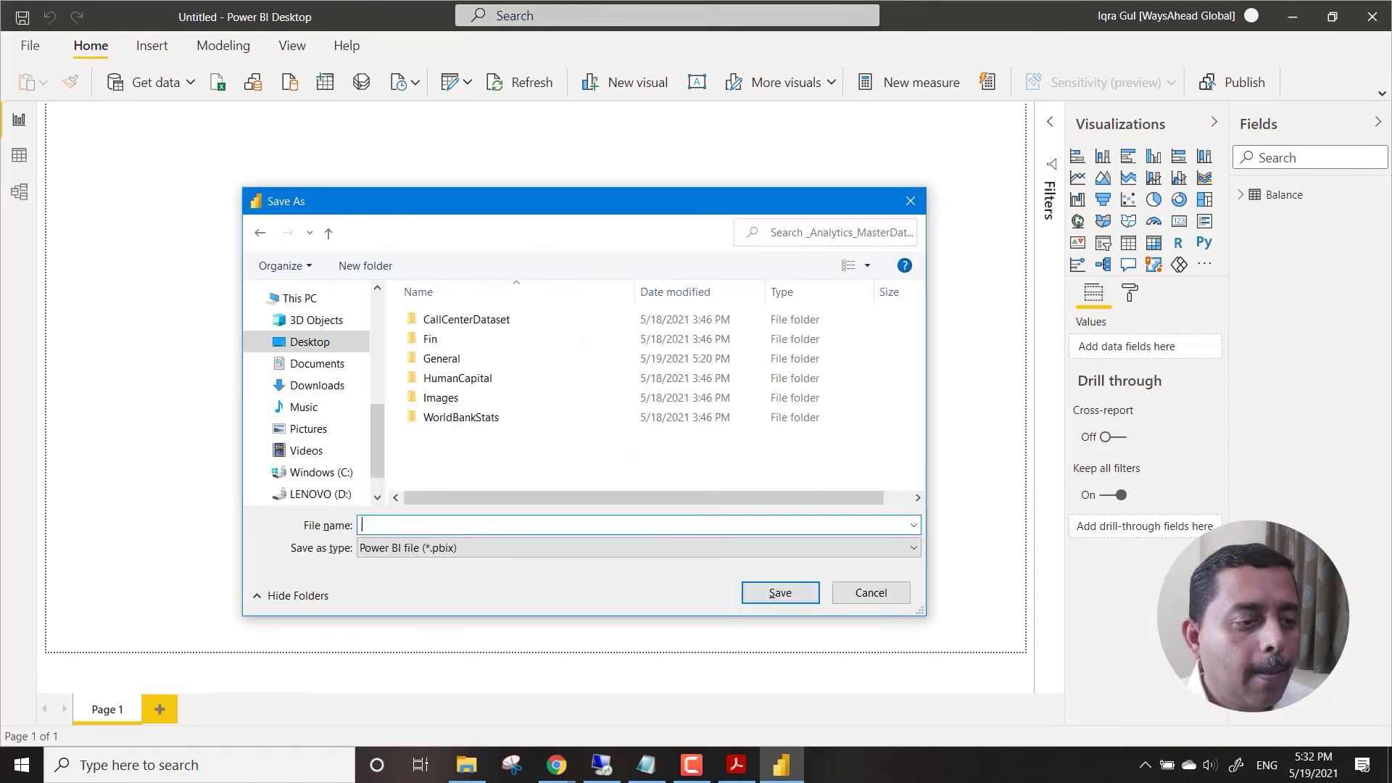
key(alt+Up)
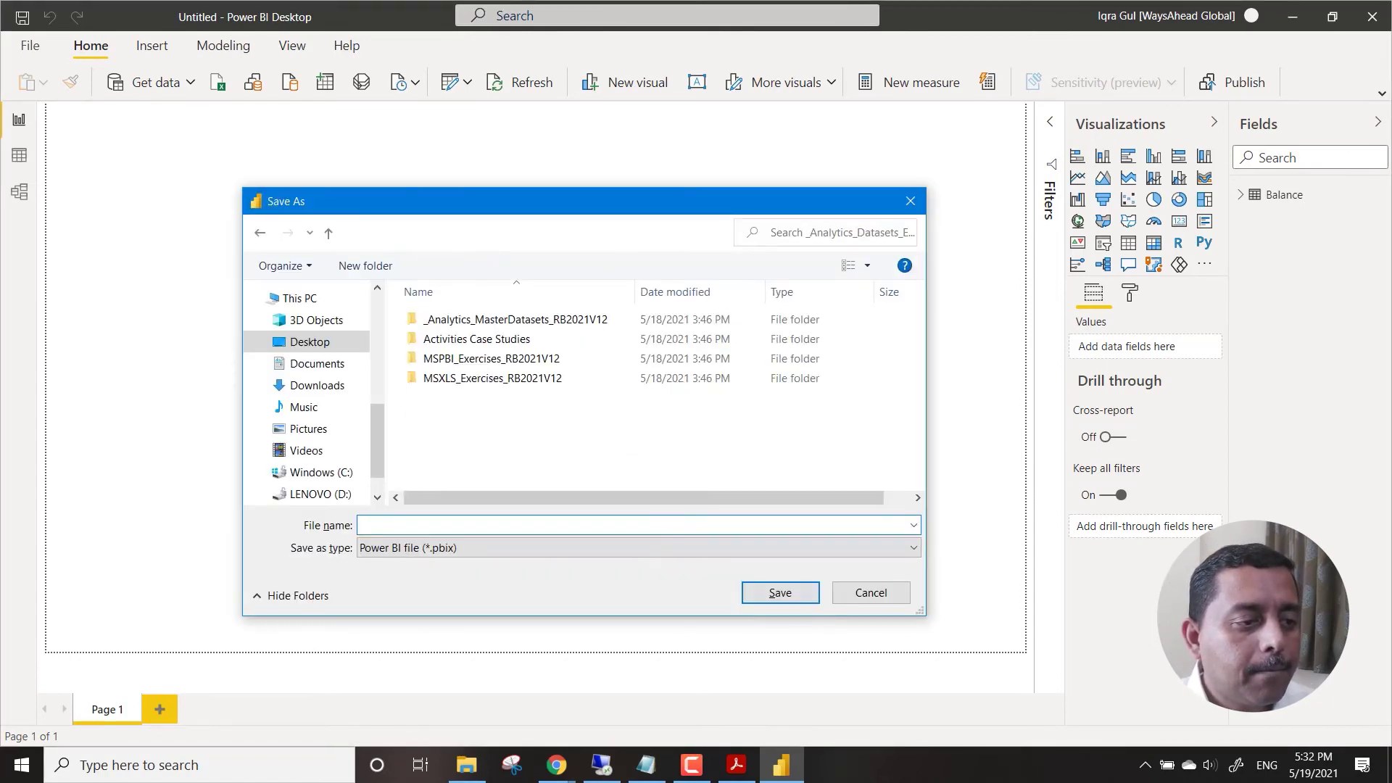
key(alt+Up)
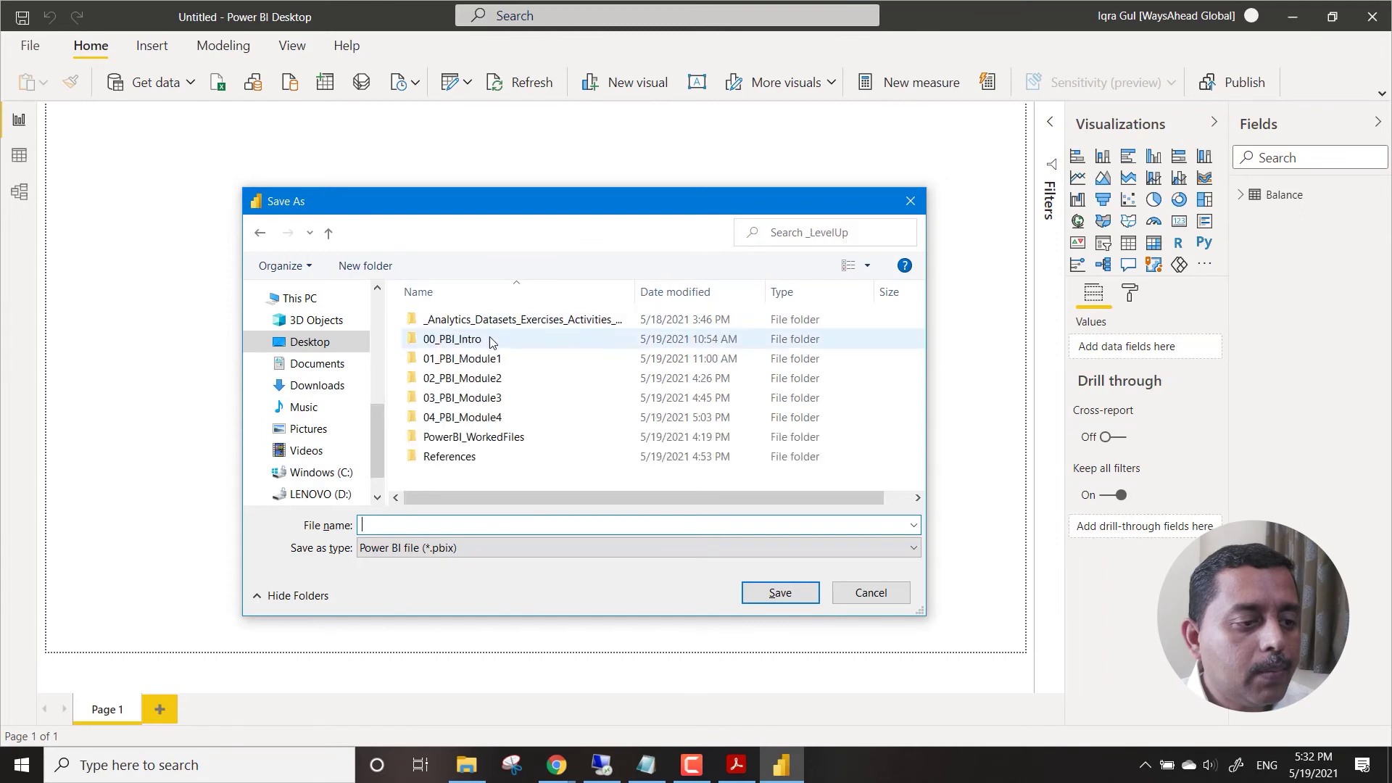
double_click(488, 444)
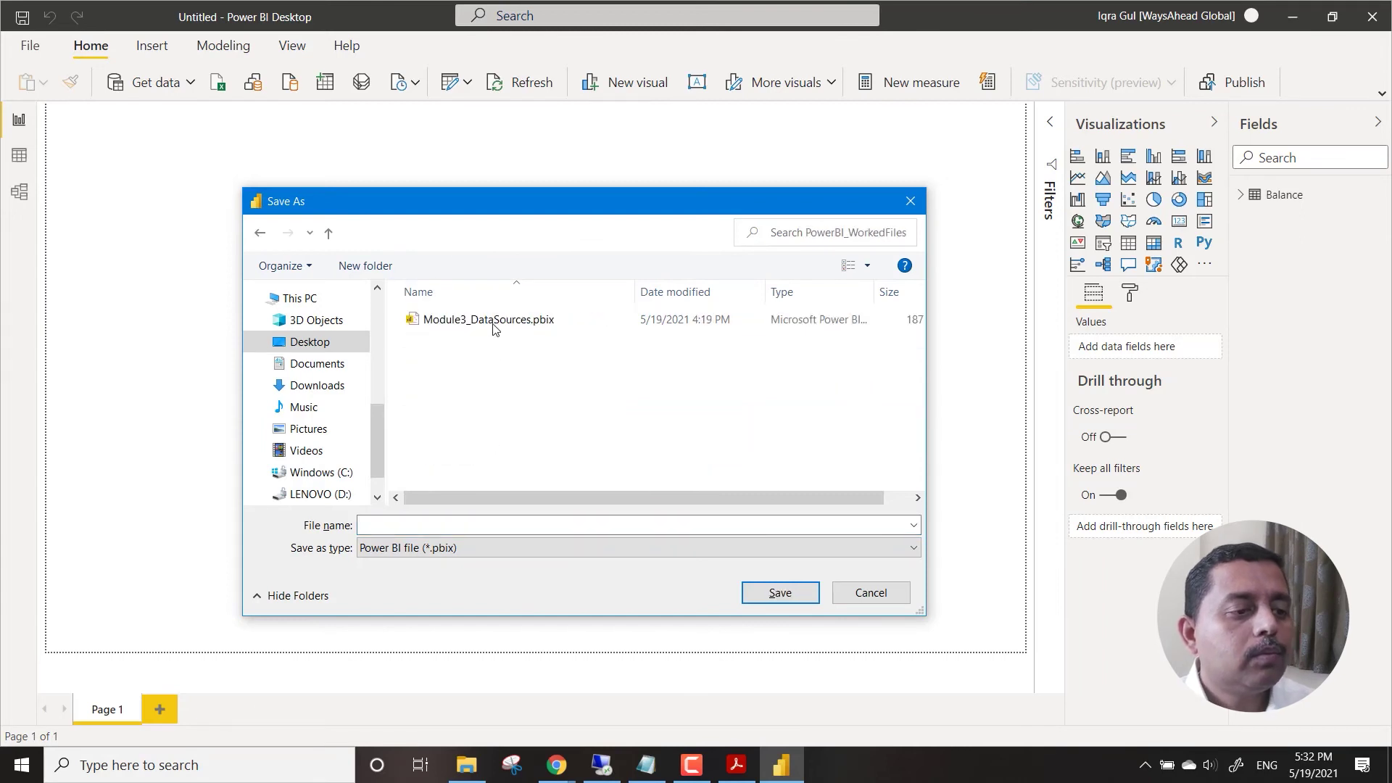
- Save the report as Module4_Part1_TrialBalanceDataPrep.pbix, basing the name on the existing Module3_DataSources.pbix file
click(495, 323)
click(408, 524)
click(408, 524)
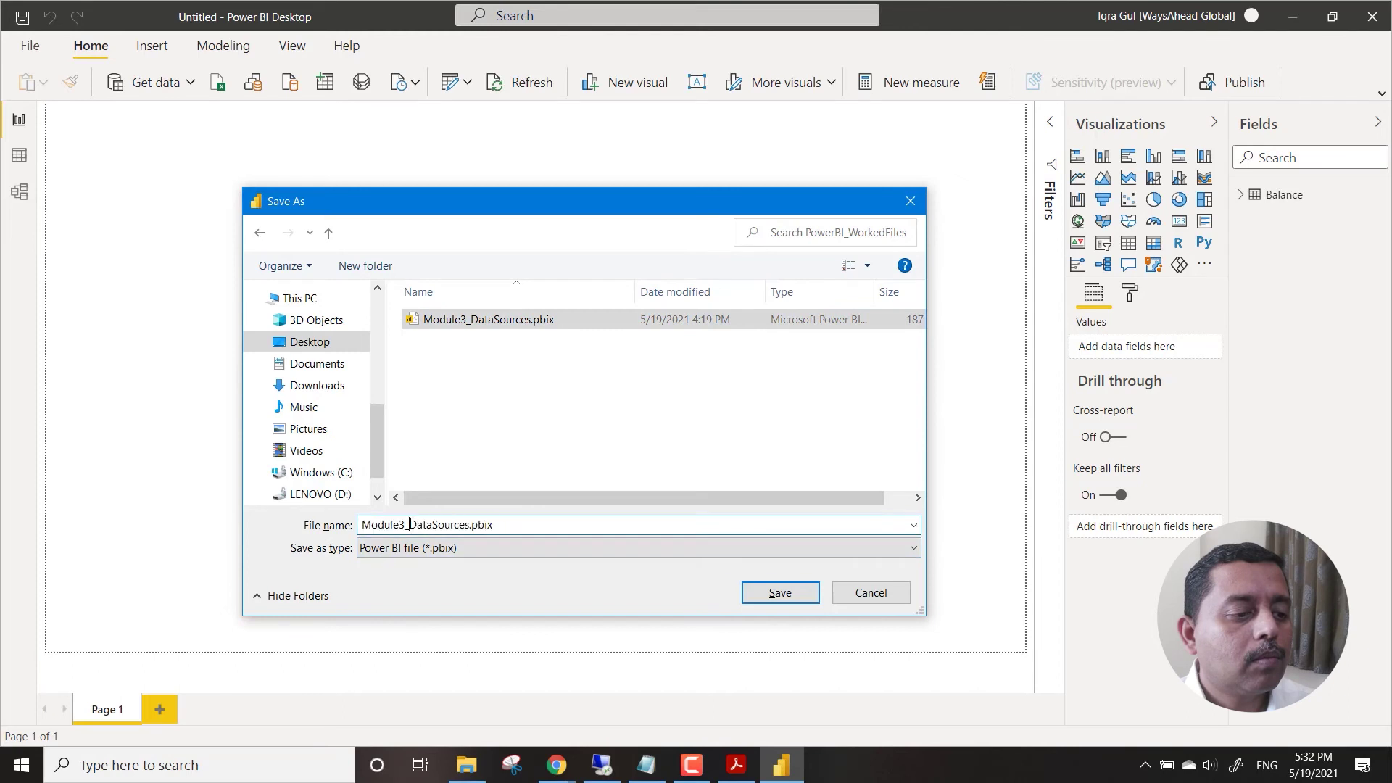
key(shift+Left)
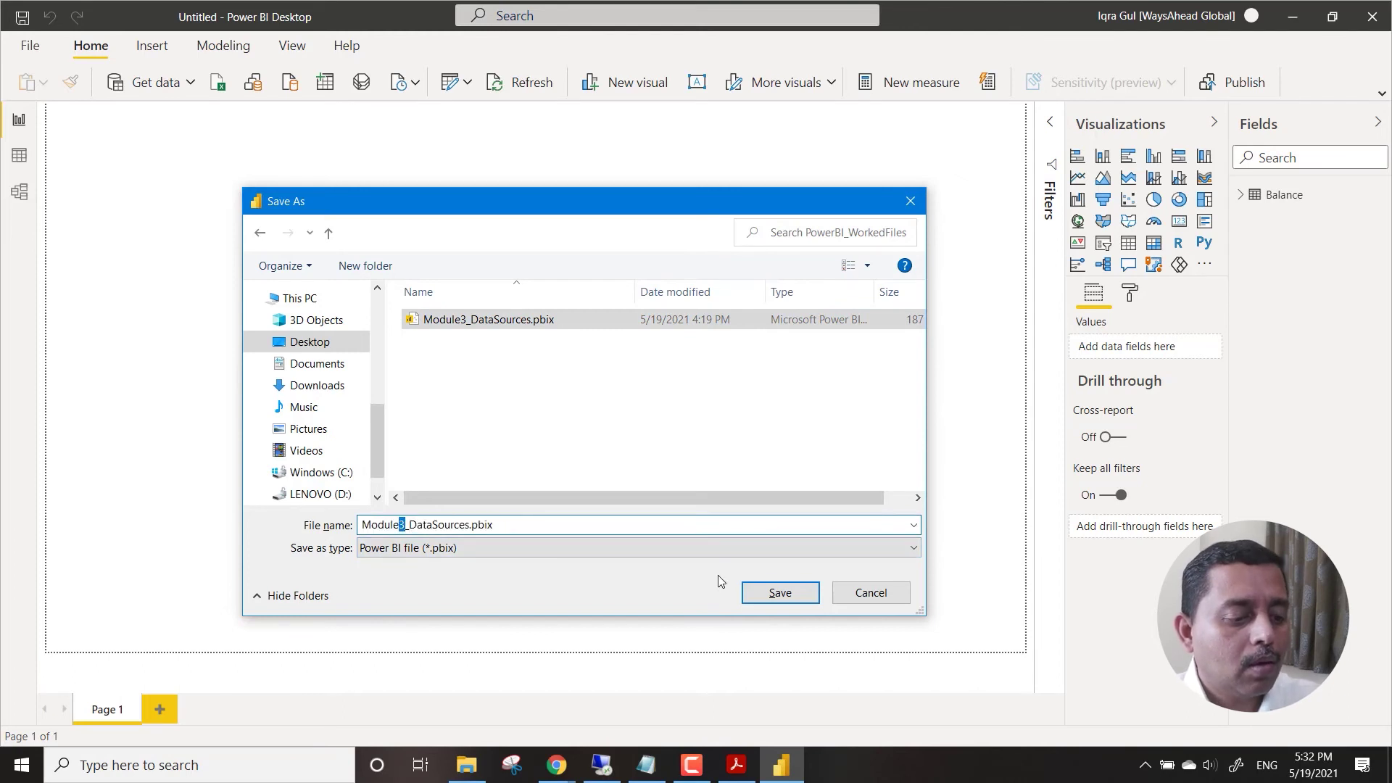
text(4)
key(Right)
key(shift+Right)
key(shift+Right)
key(shift+Right)
key(shift+Right)
key(shift+Right)
key(shift+Right)
key(shift+Right)
key(shift+Right)
key(shift+Right)
key(shift+Right)
key(shift+Right)
text(Part1_)
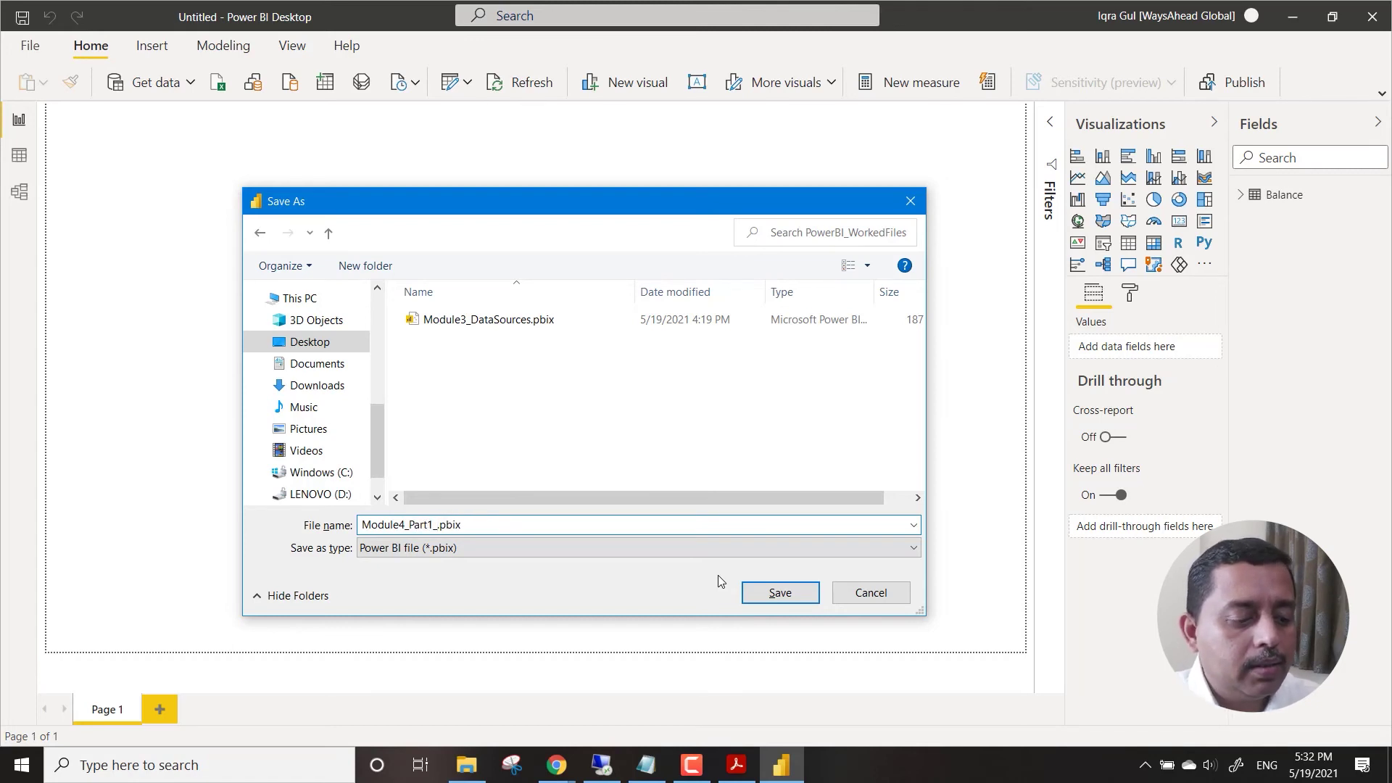
text(TrialBala)
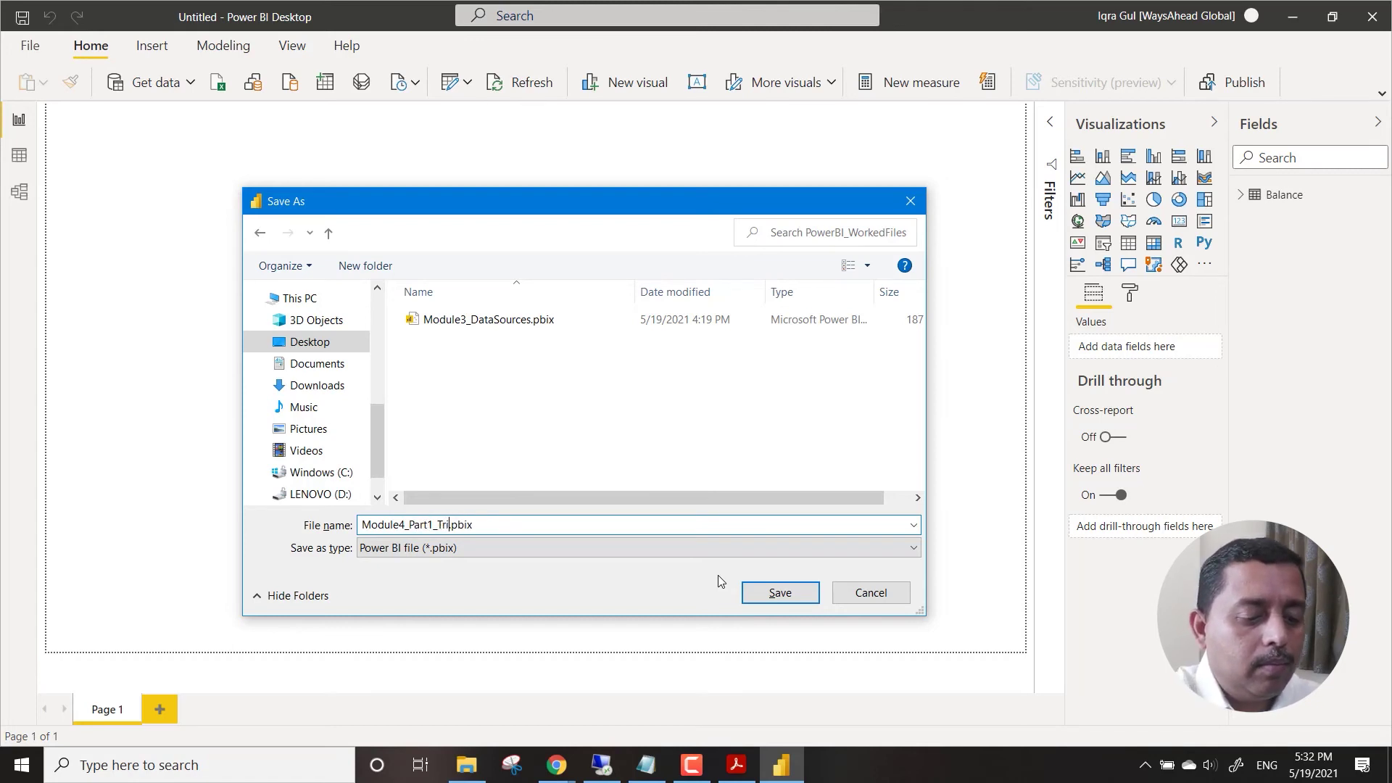
text(nce)
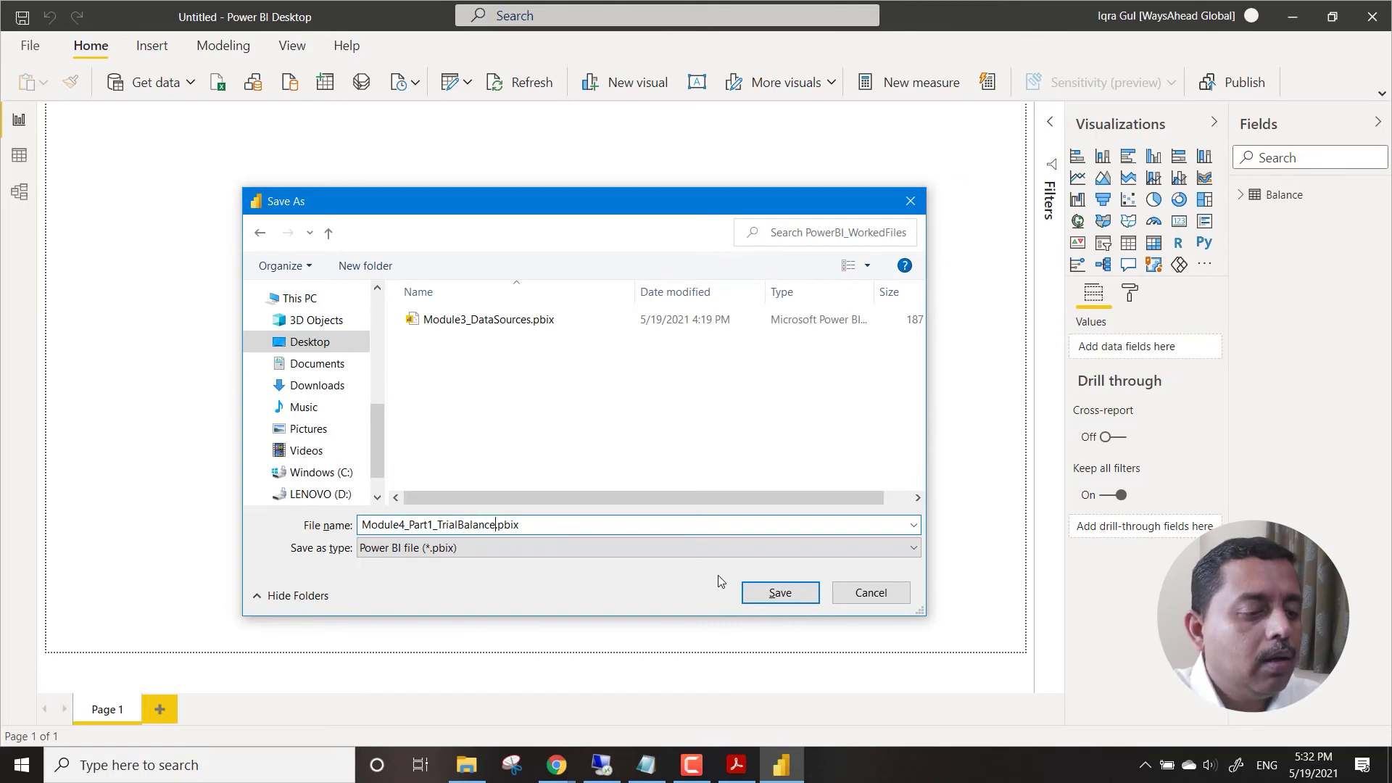
text(Data)
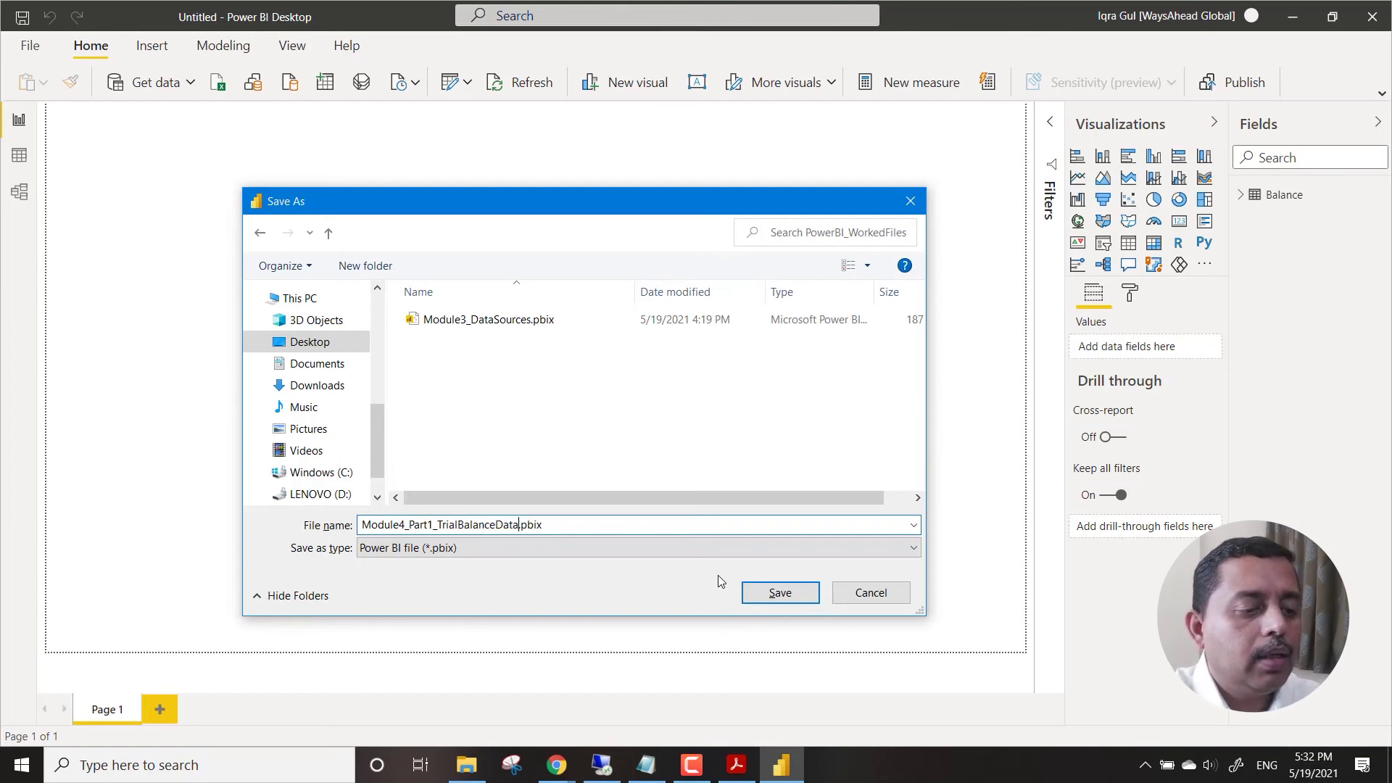
text(Prep)
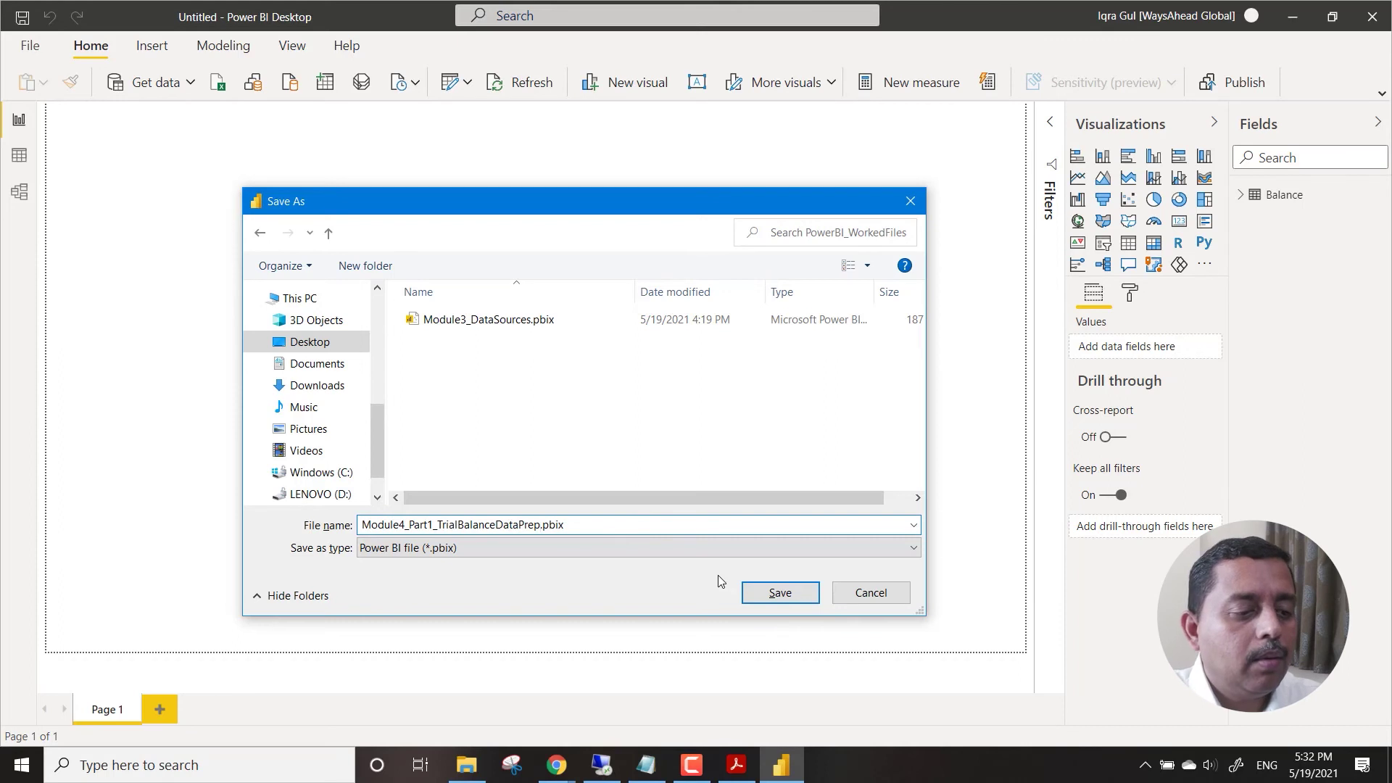
key(Return)
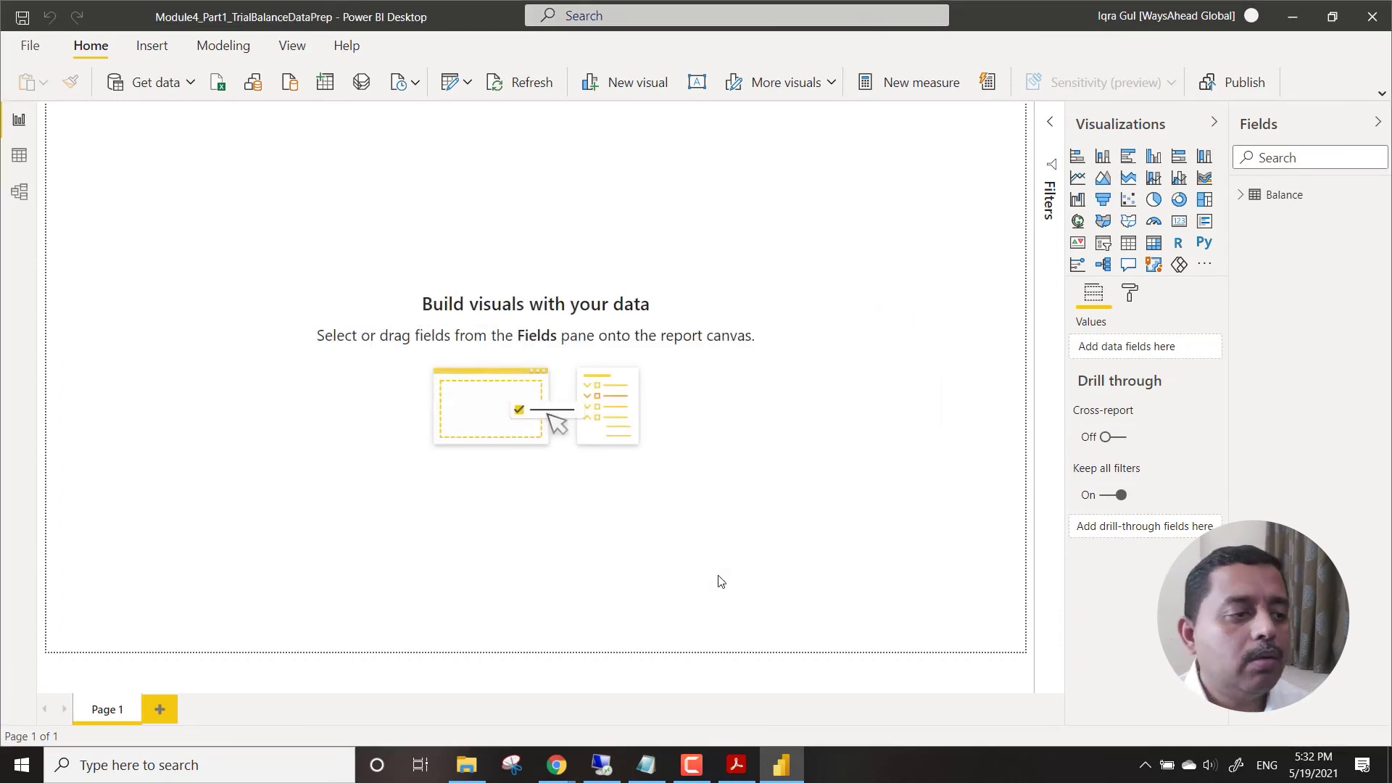
- Examine the Balance table's fields, its Date Hierarchy levels and the loaded rows, and return to the report page
click(1242, 200)
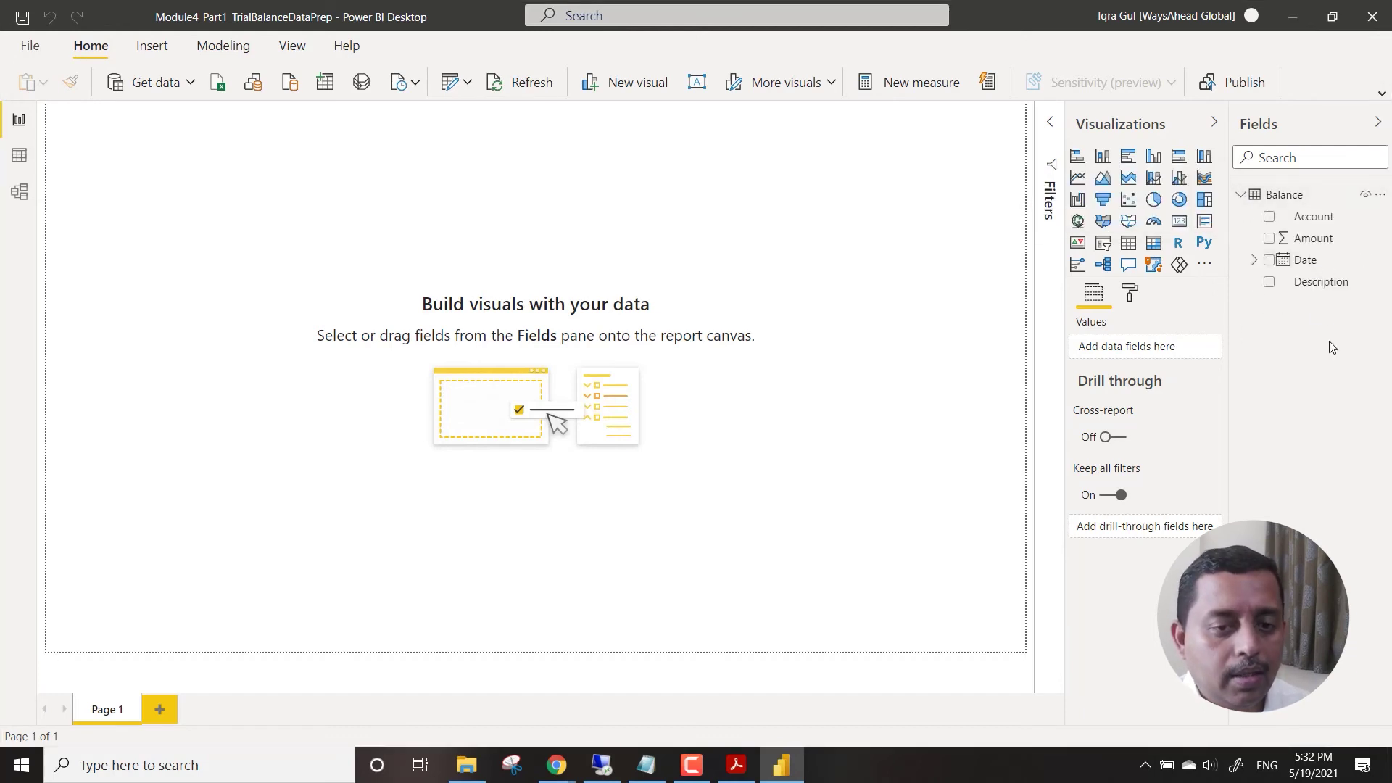
click(1254, 261)
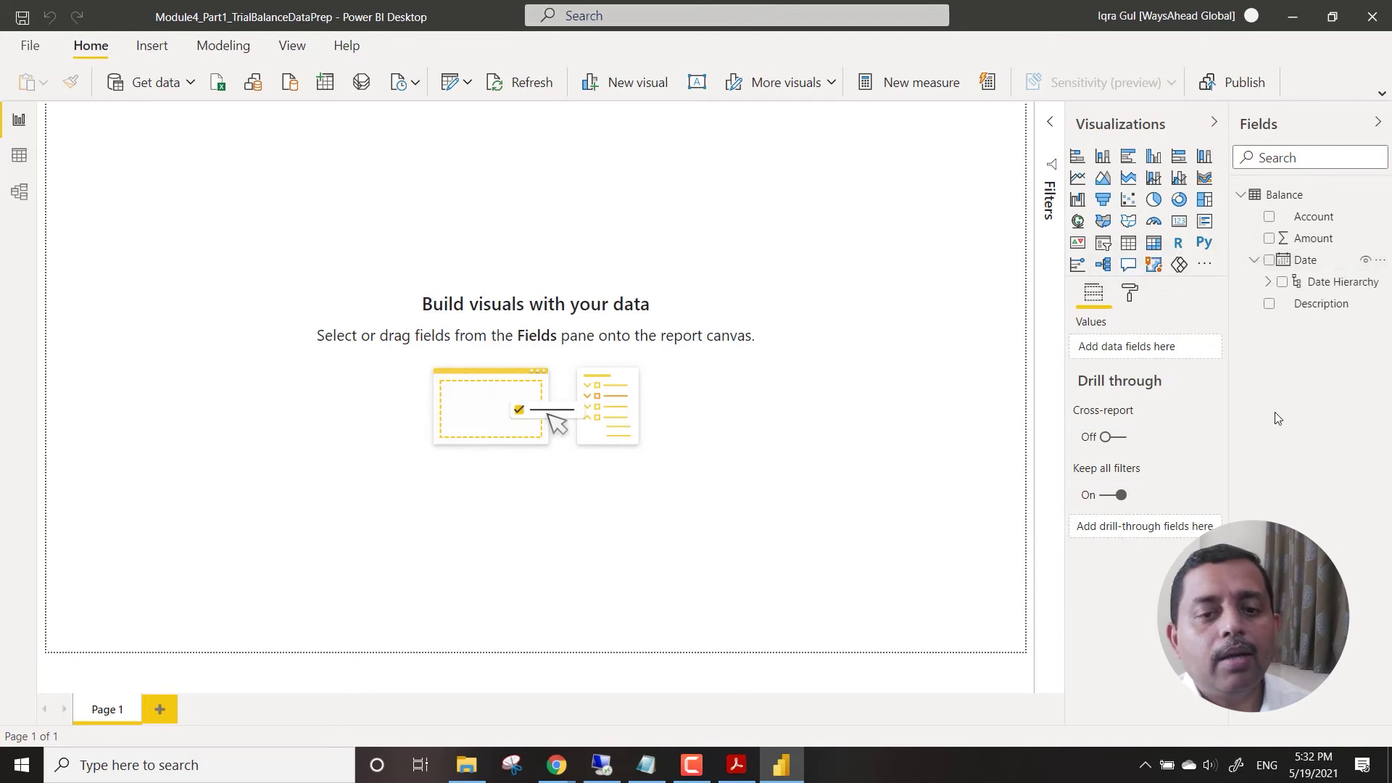
click(1269, 283)
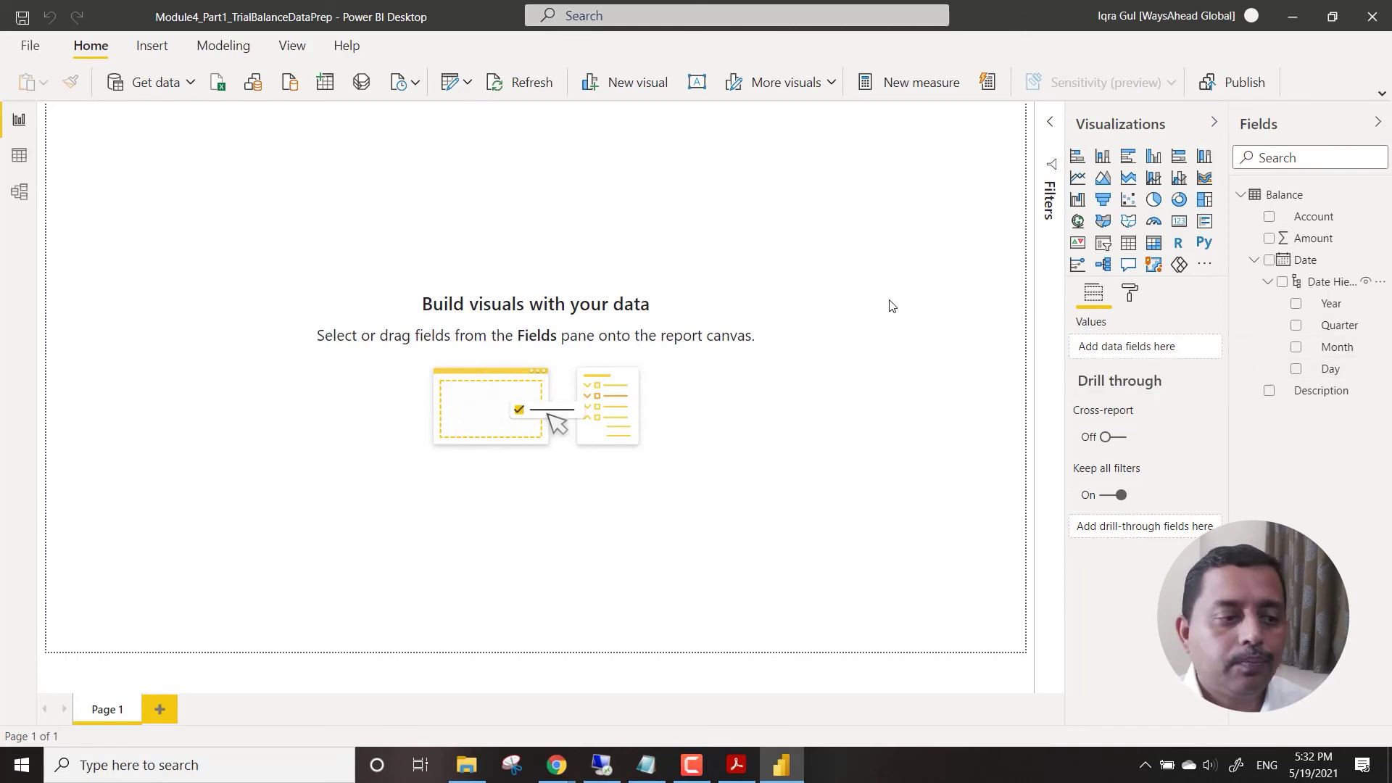
click(19, 155)
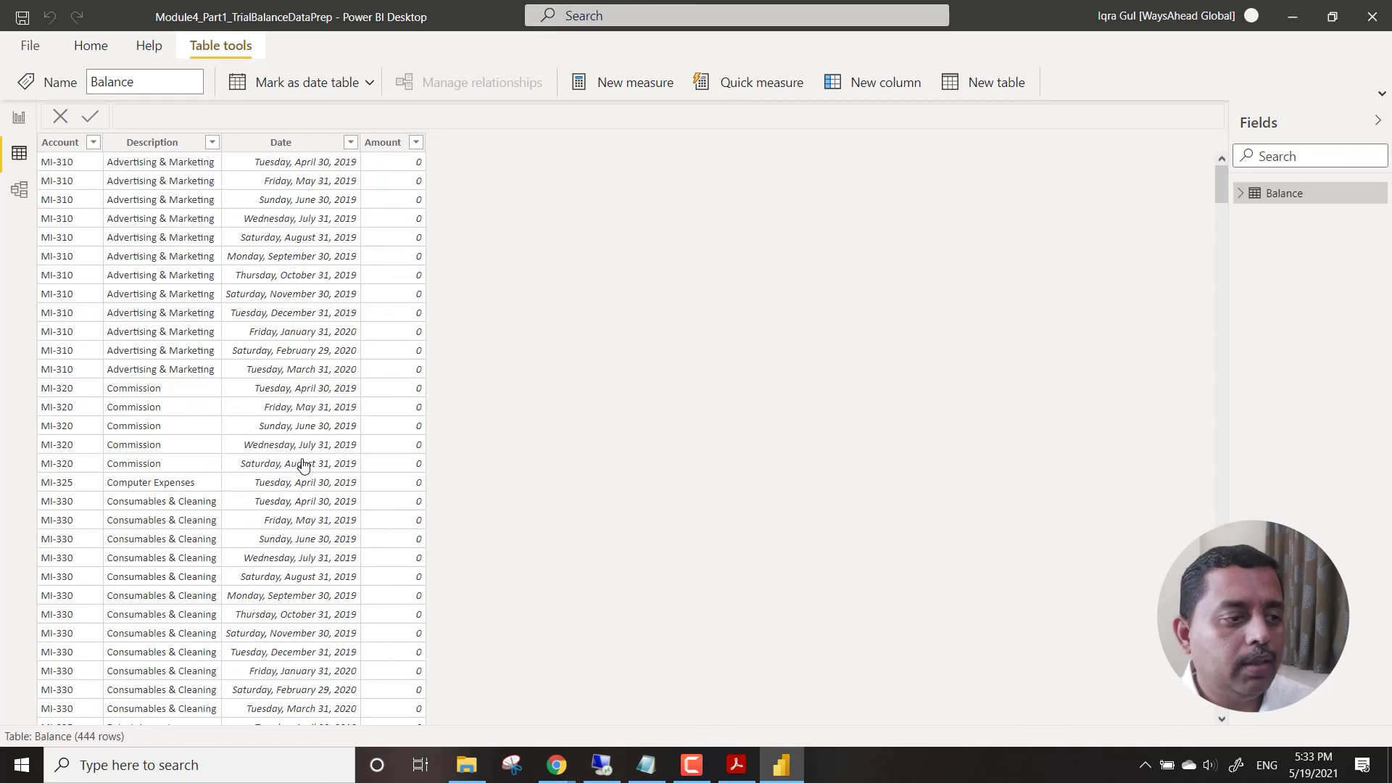
click(14, 120)
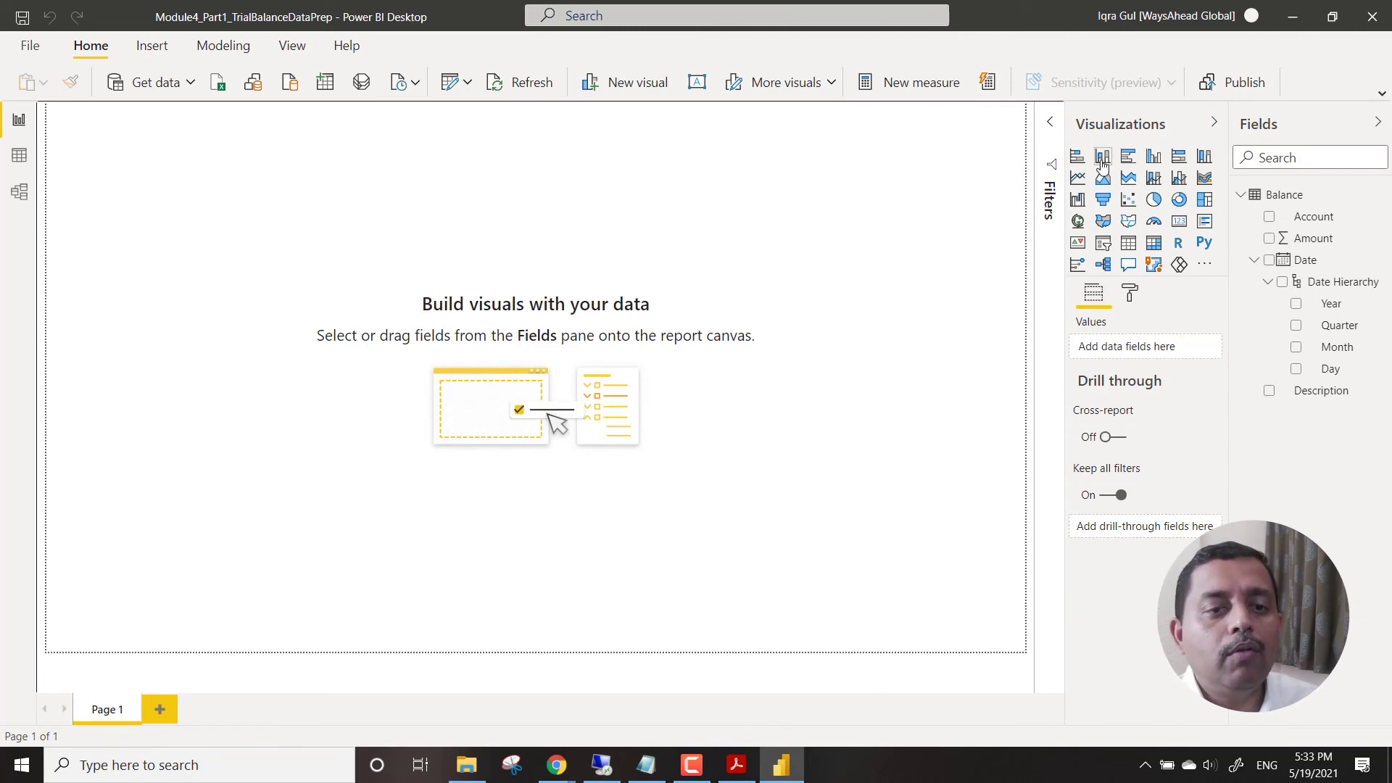
- Add a clustered column chart to the page with Account on the axis and Amount as the values
click(1154, 156)
drag(266, 312, 771, 433)
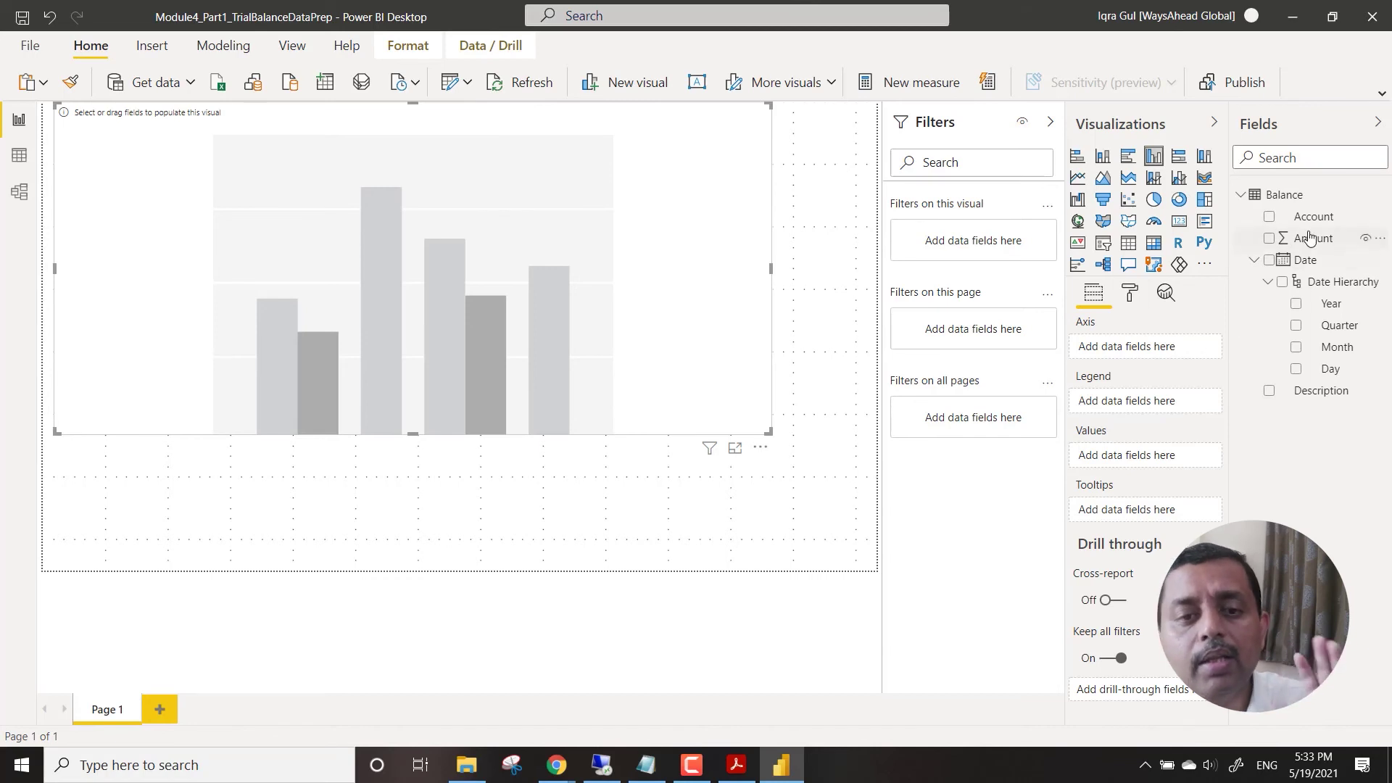
drag(1319, 222, 1137, 352)
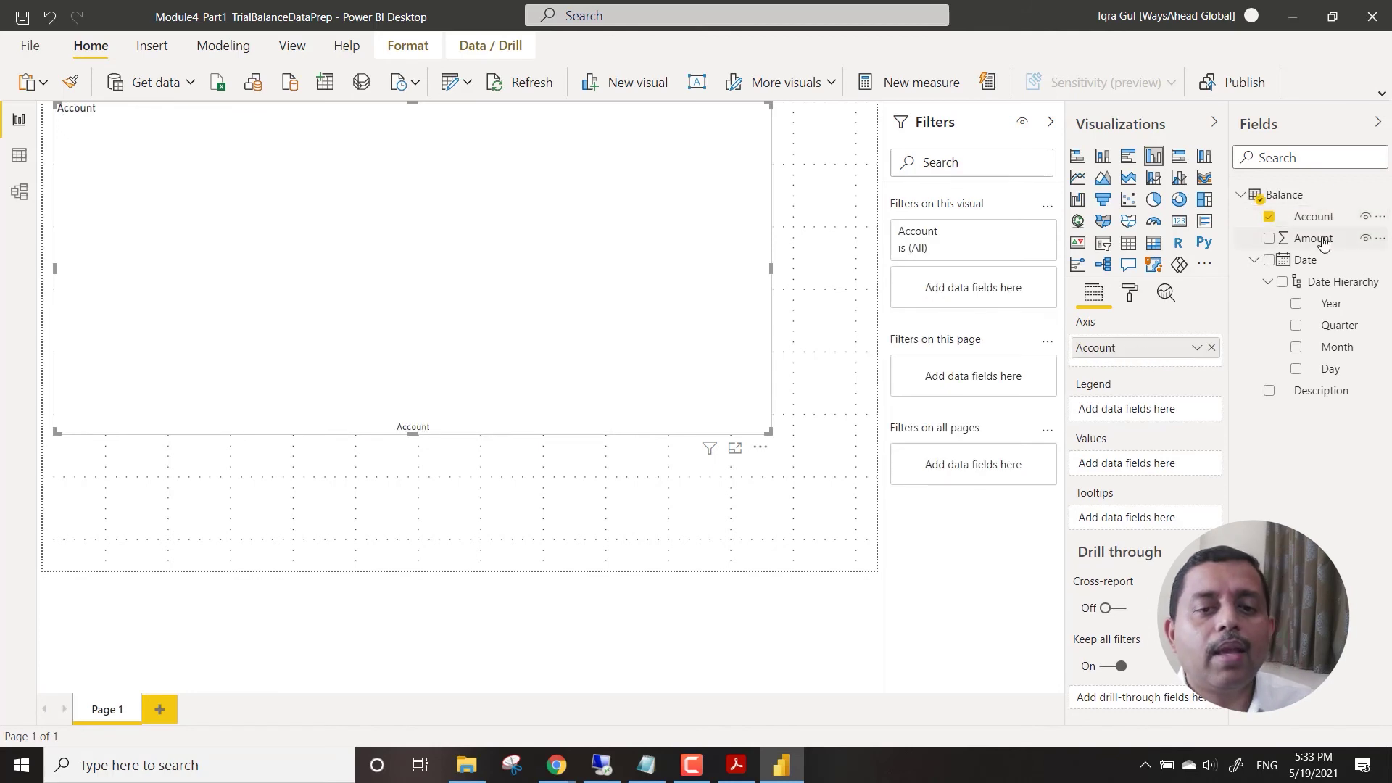
drag(1323, 243, 1113, 470)
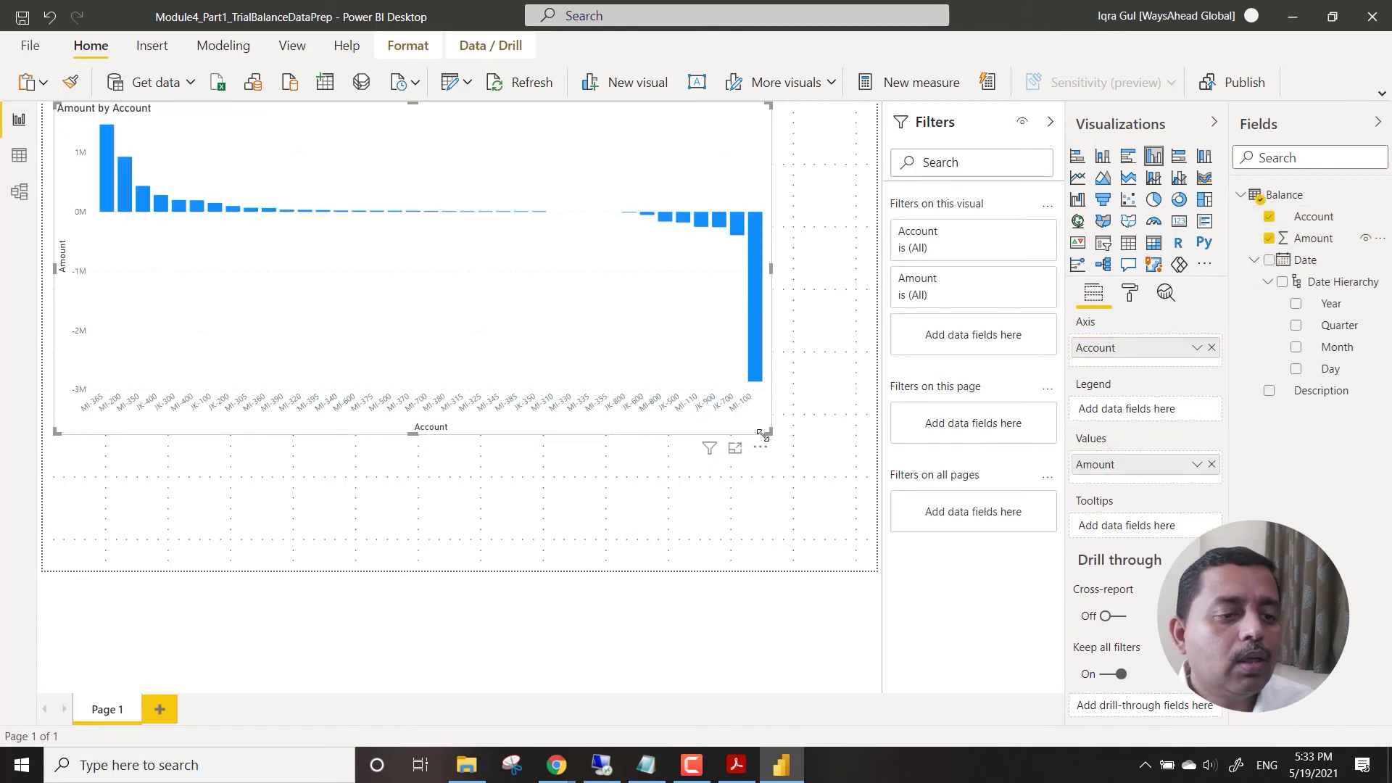
- Resize the Amount by Account chart to a little over half the page width, leaving free space beside it
drag(772, 435, 868, 585)
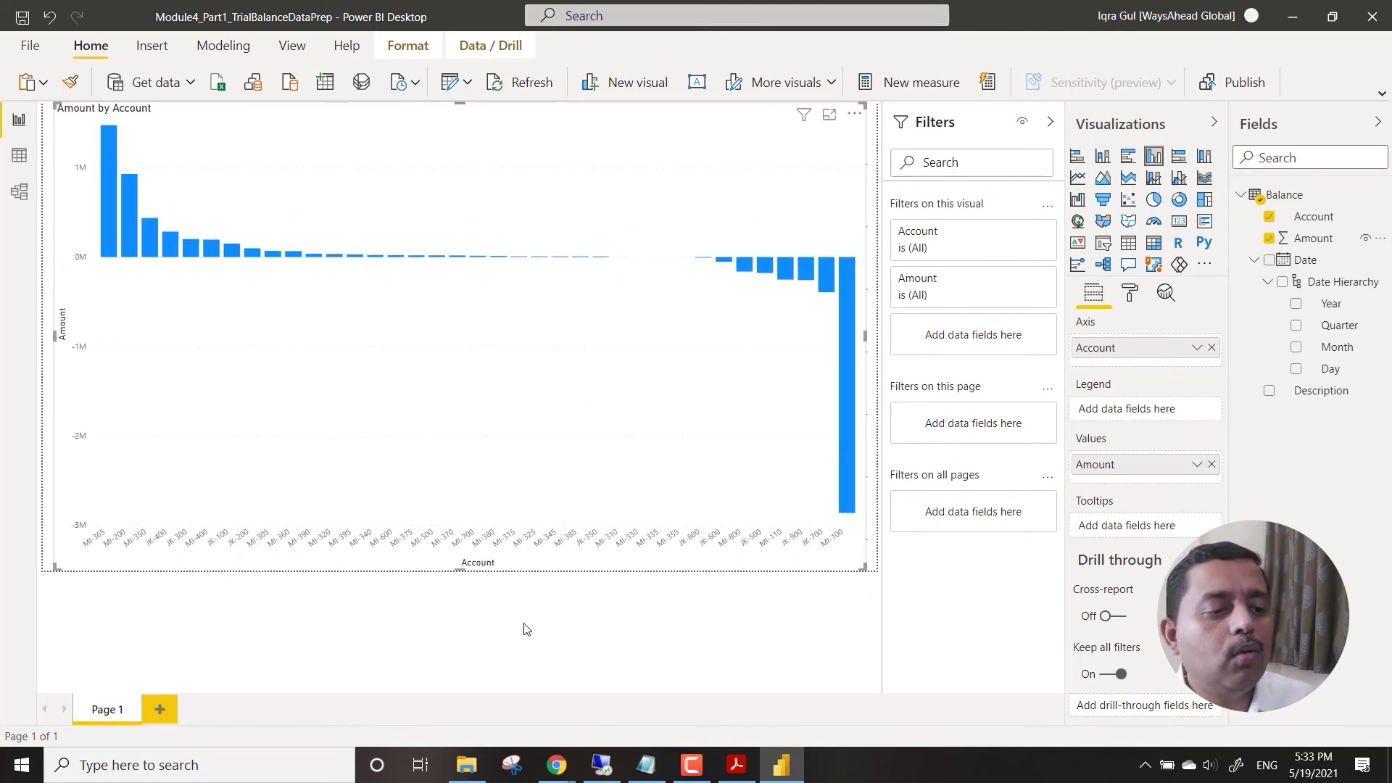
drag(864, 565, 563, 454)
drag(850, 571, 533, 487)
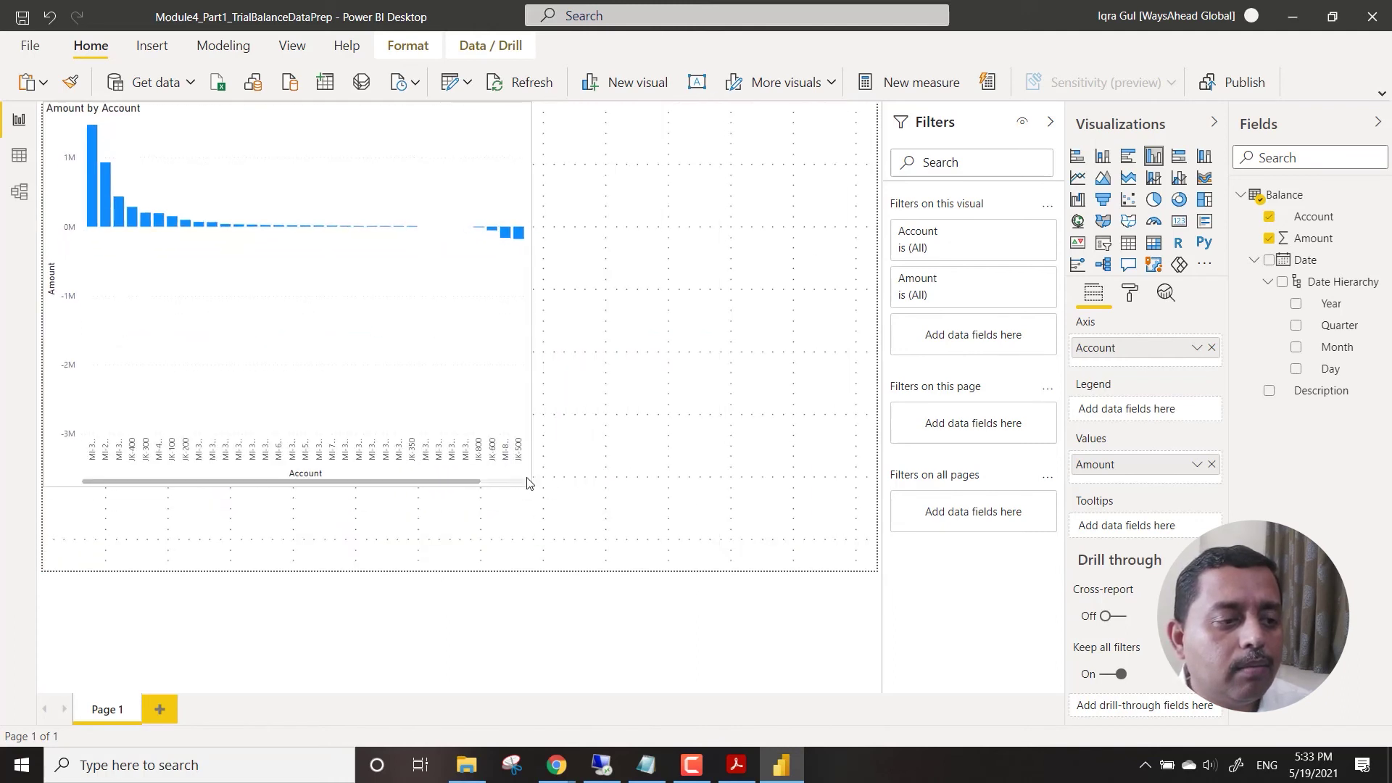
- Place the Amount field in a new visual beside the column chart and convert it to a card
click(692, 371)
drag(1325, 247, 734, 261)
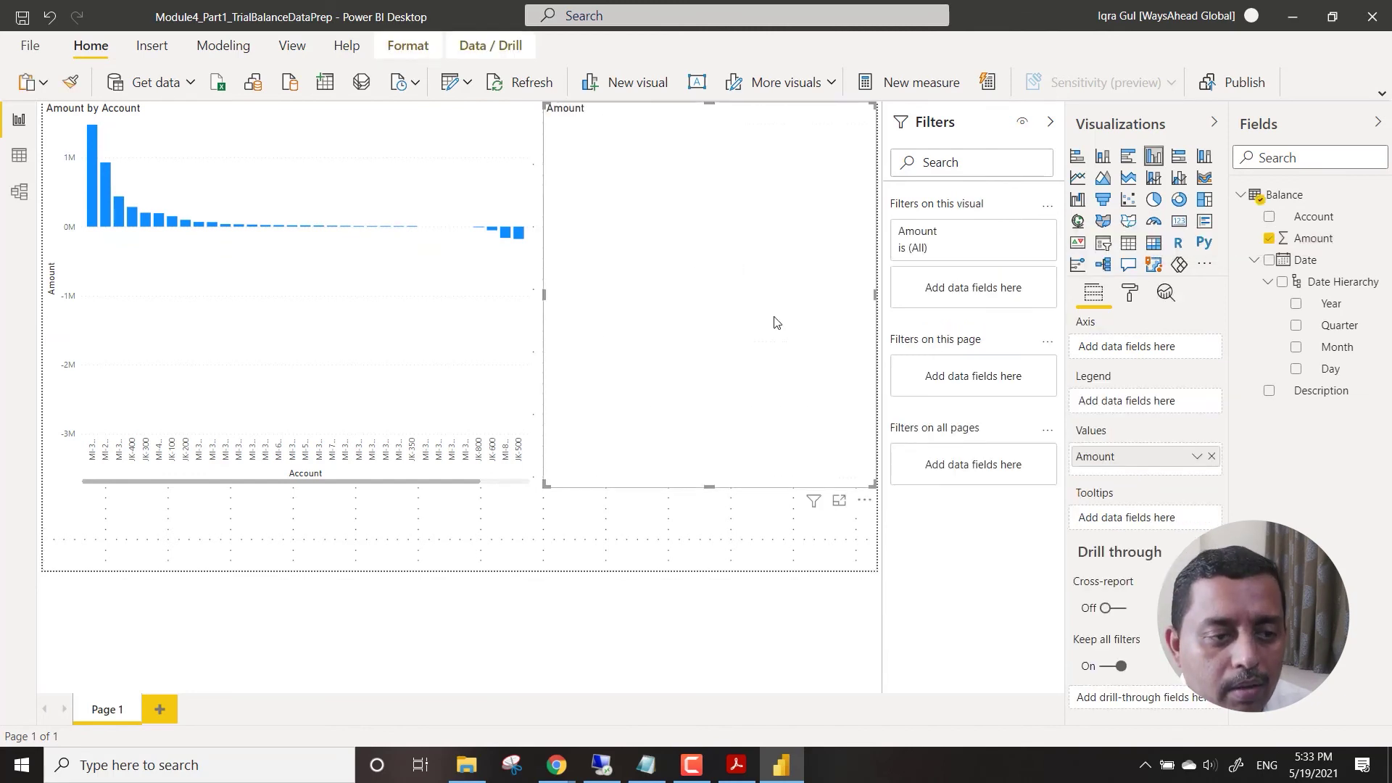
click(1180, 221)
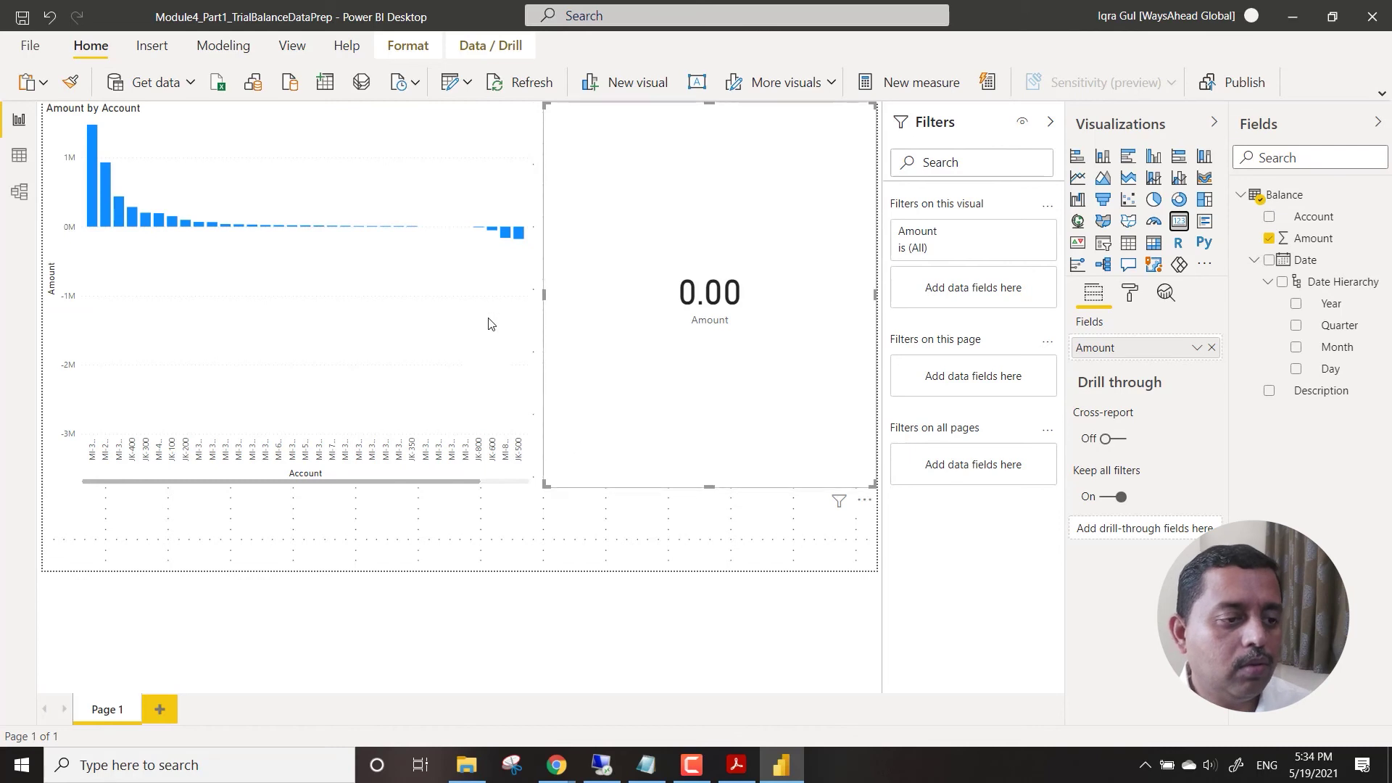
drag(469, 488, 420, 510)
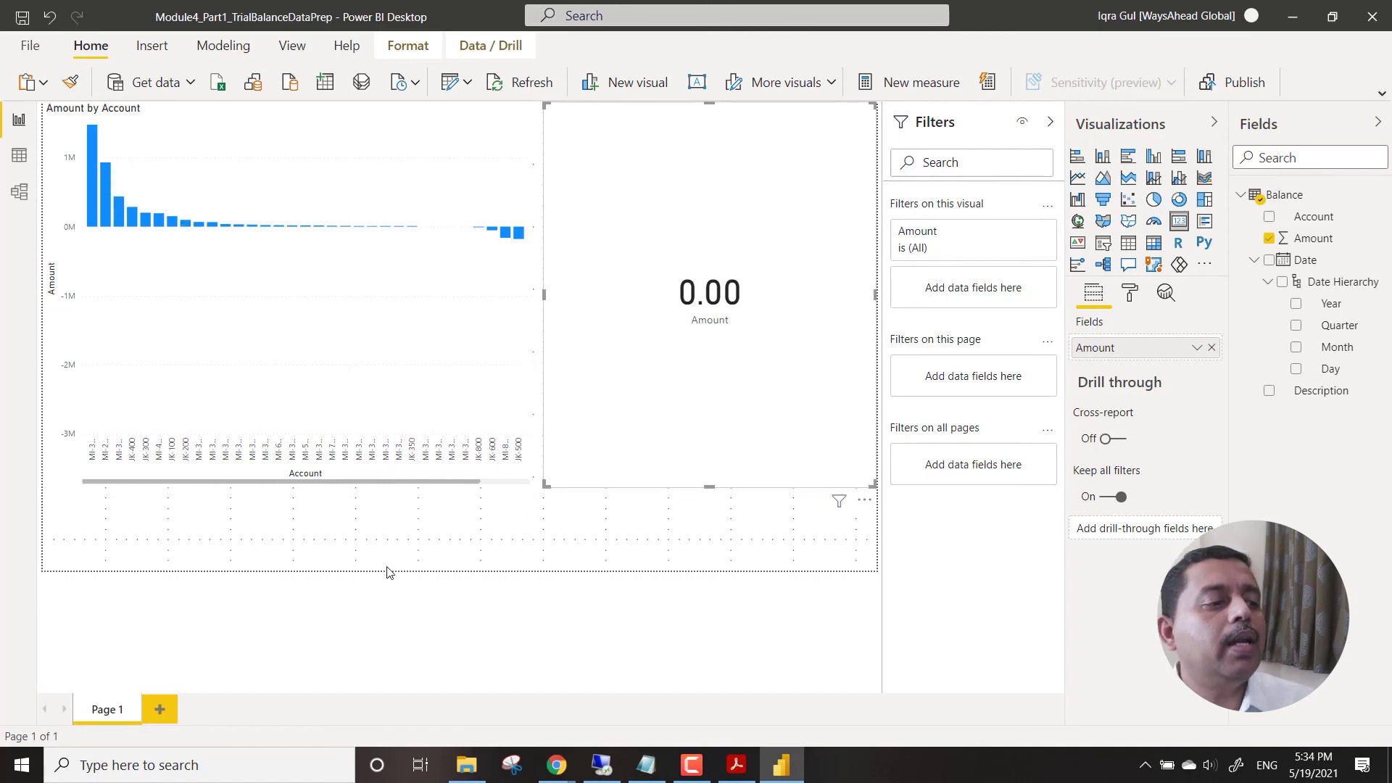
click(602, 546)
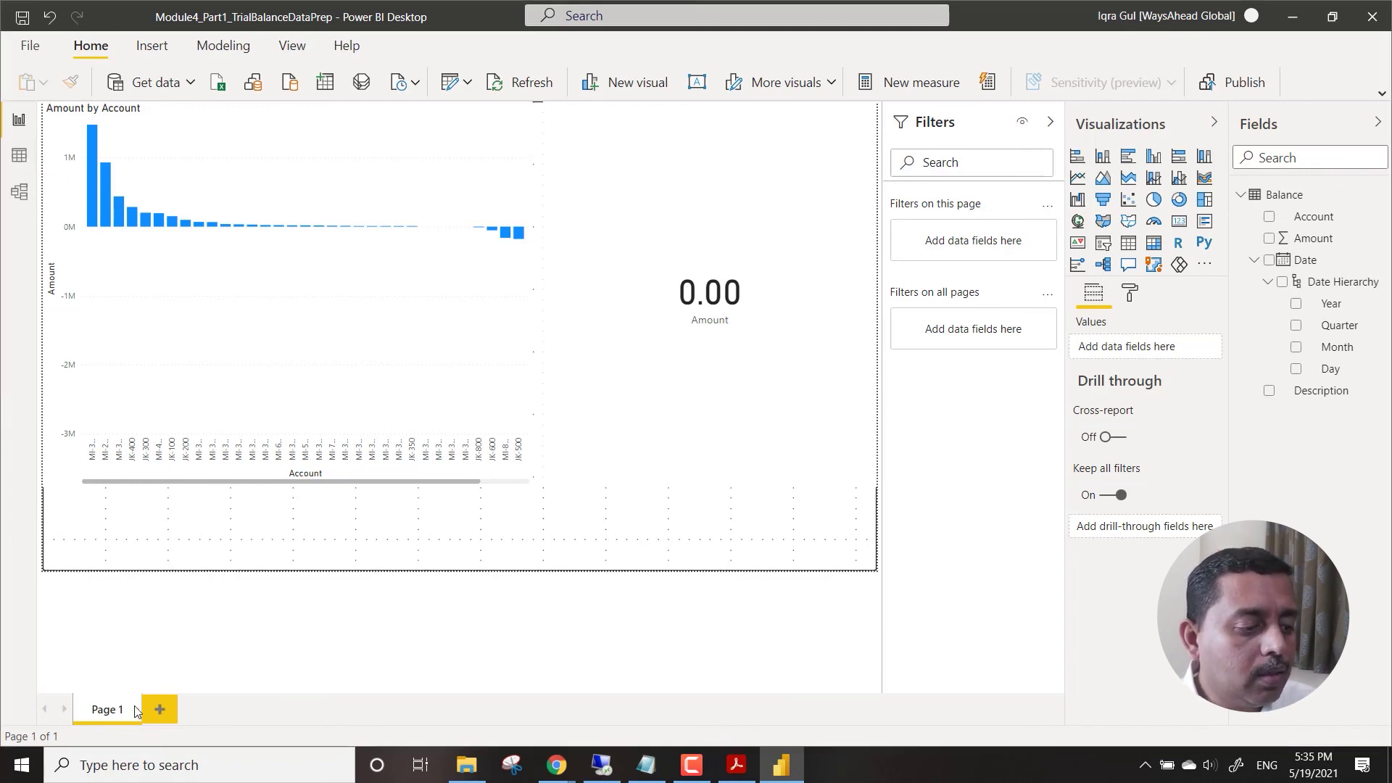
- Rename the report page Page 1 to TrialBalance Prep
double_click(102, 710)
text(Tr)
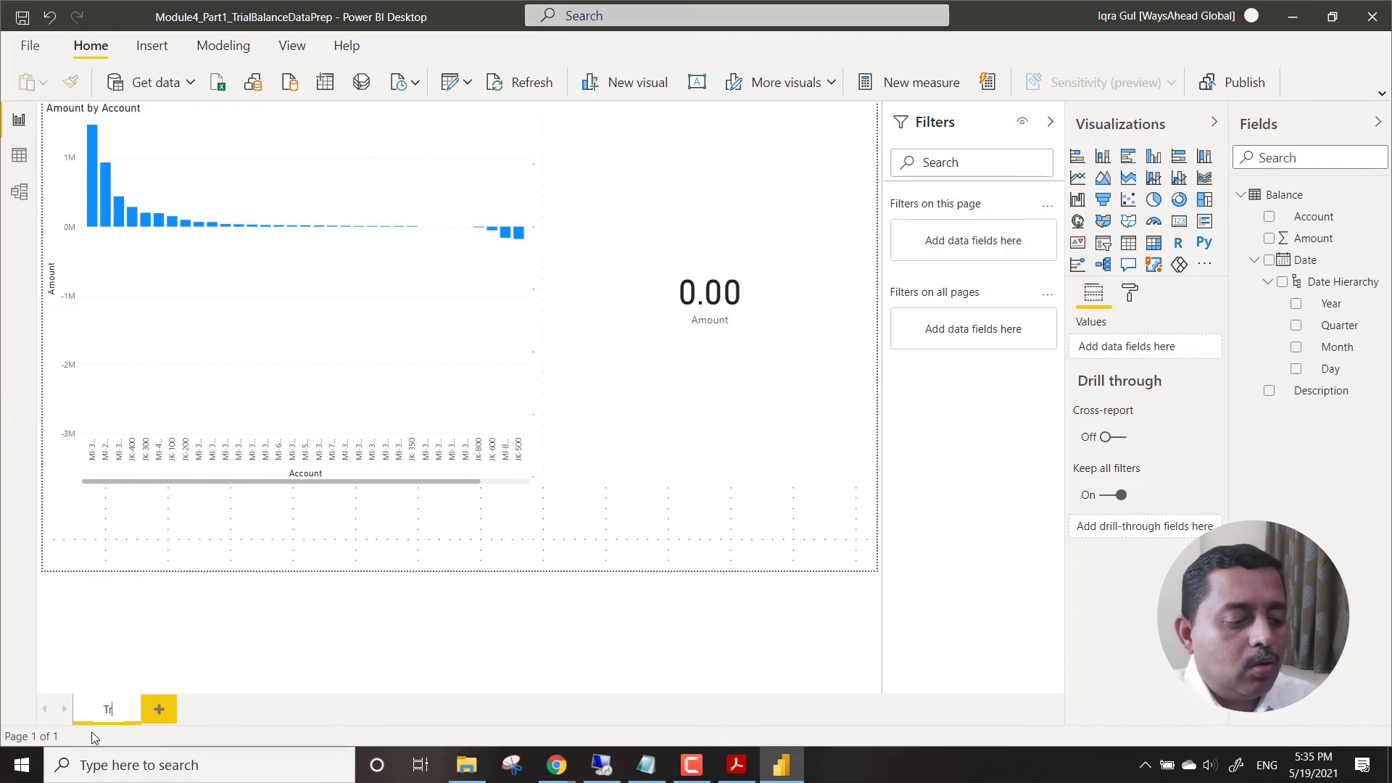
text(ial Ba)
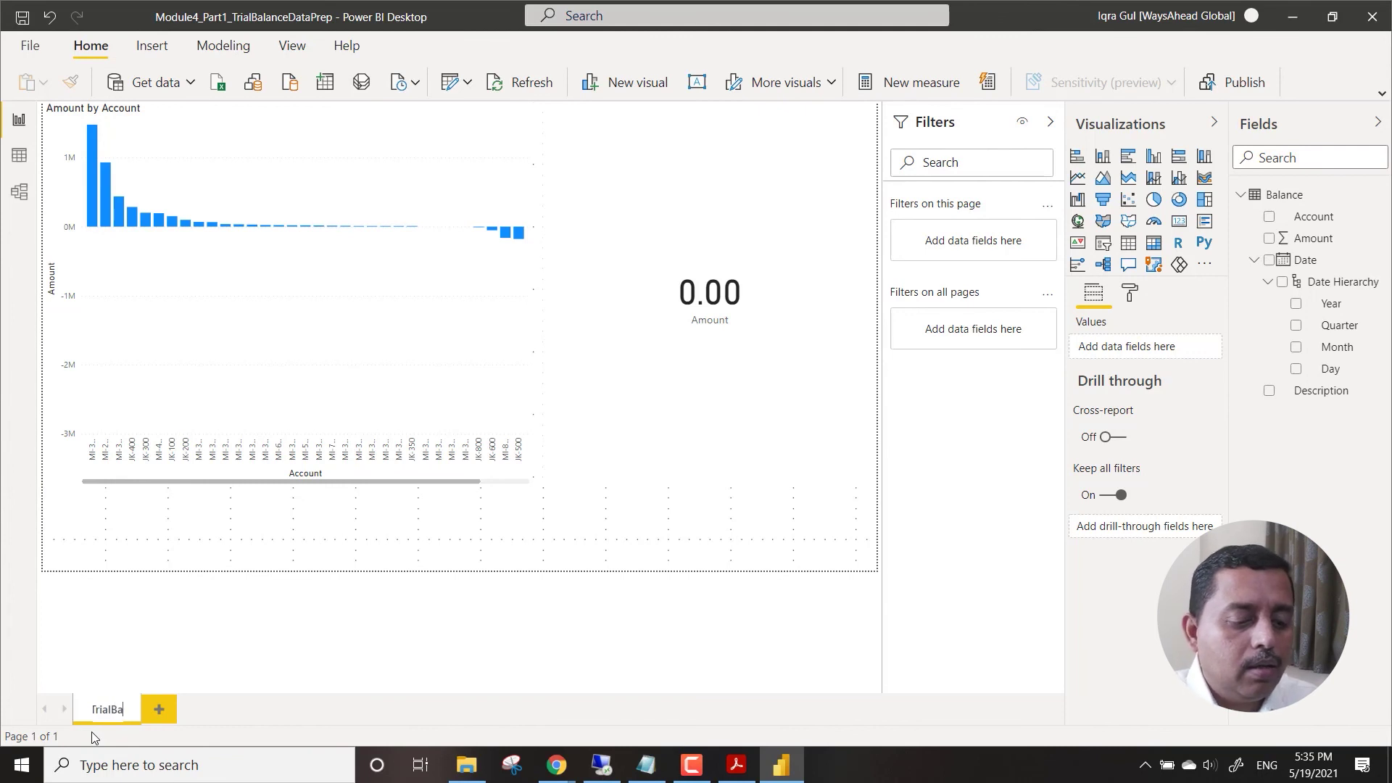
text(lance Prep)
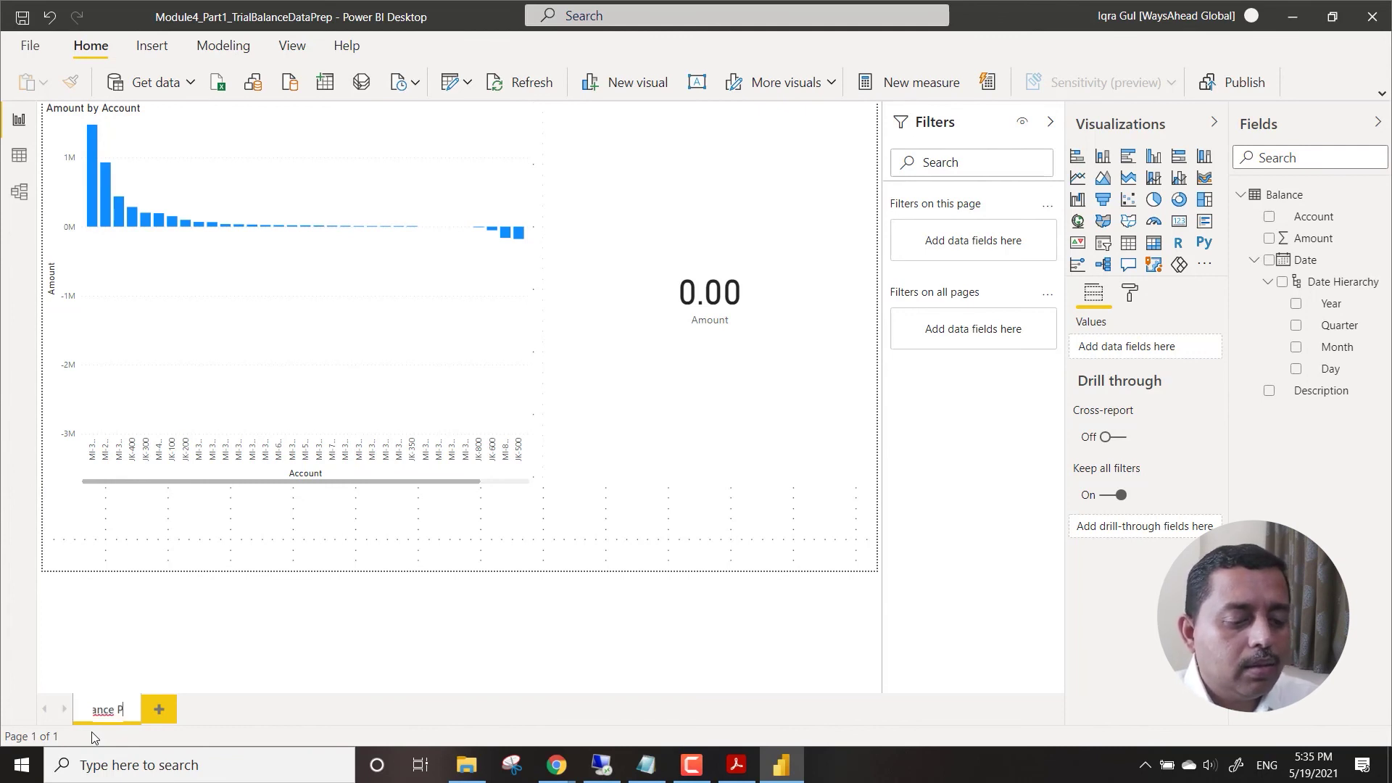
key(Return)
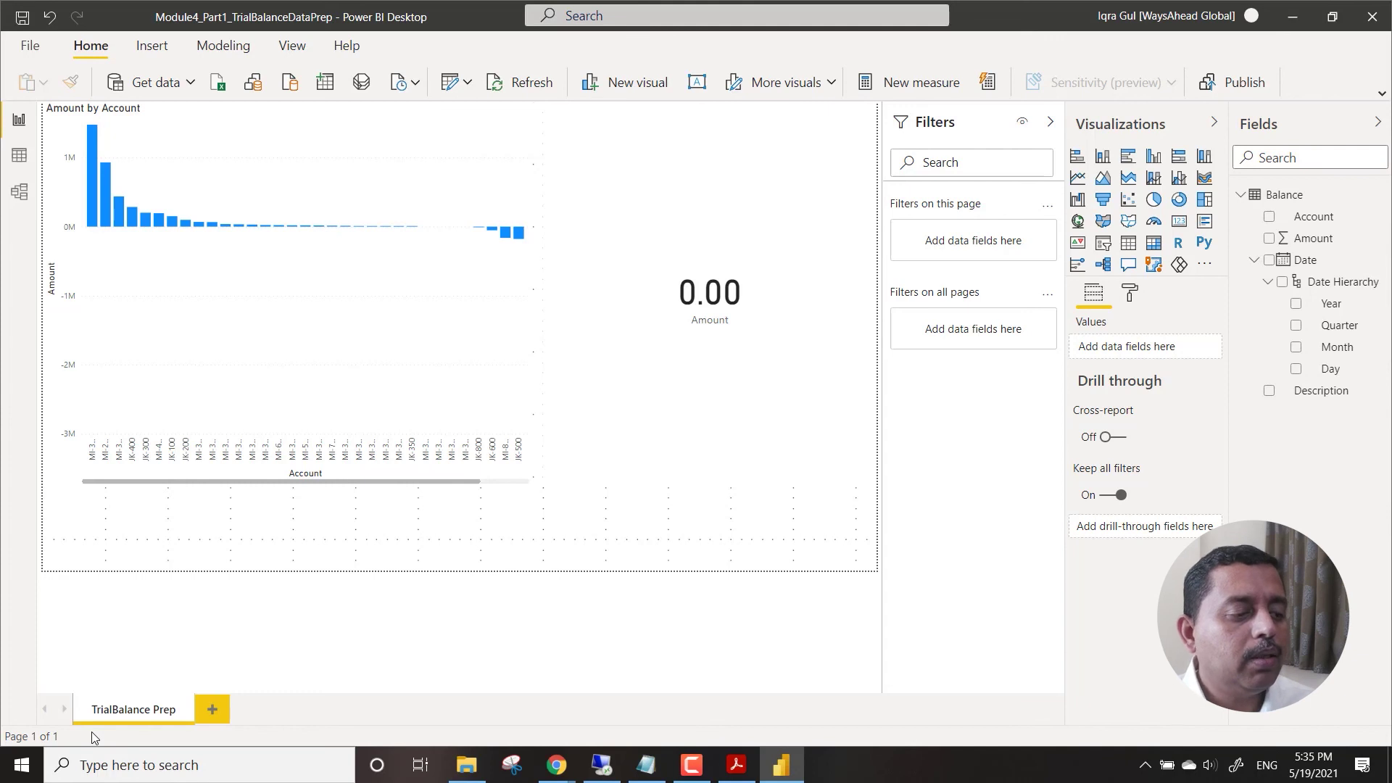